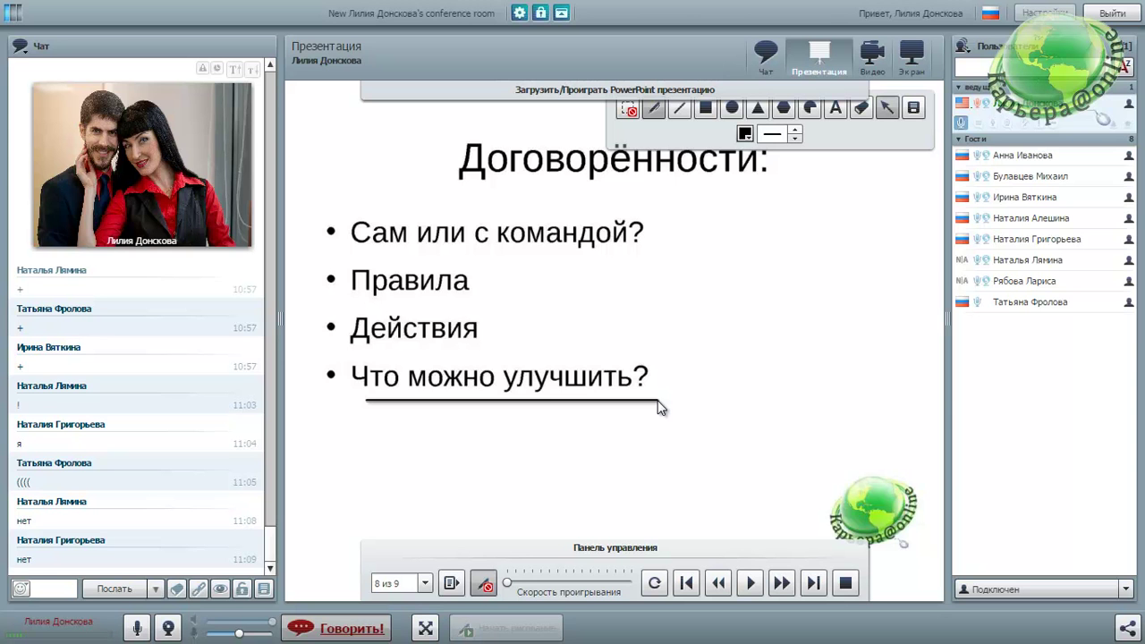
Step: Advance the presentation to slide 9 and switch the conference room to its screen-sharing view
left_click(781, 584)
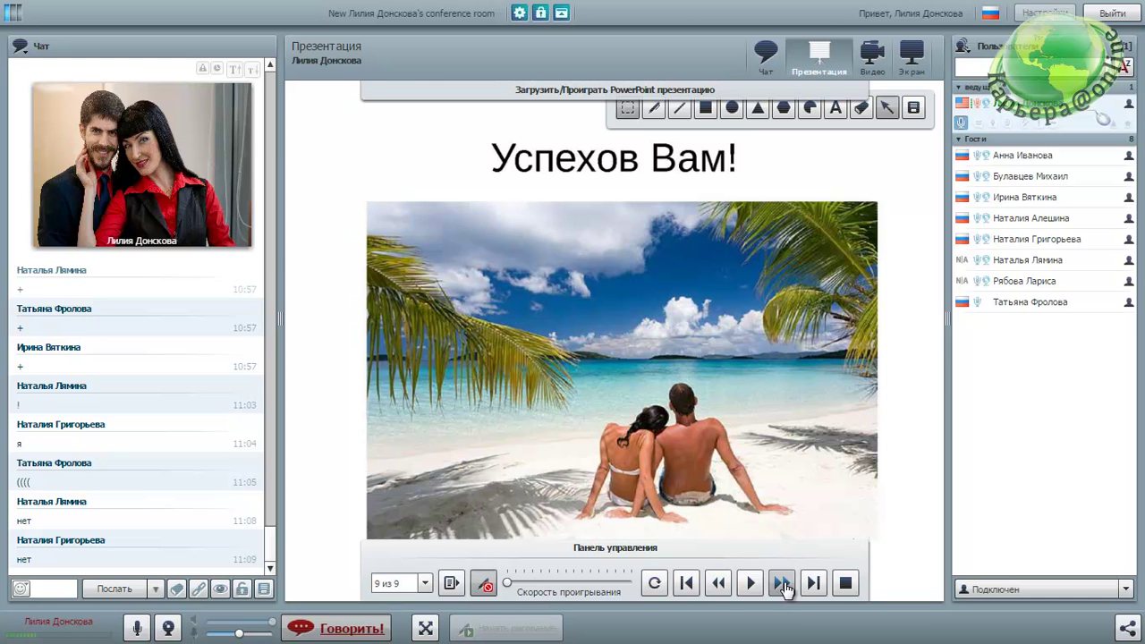
left_click(518, 13)
left_click(354, 176)
left_click(684, 211)
left_click(961, 52)
left_click(1068, 55)
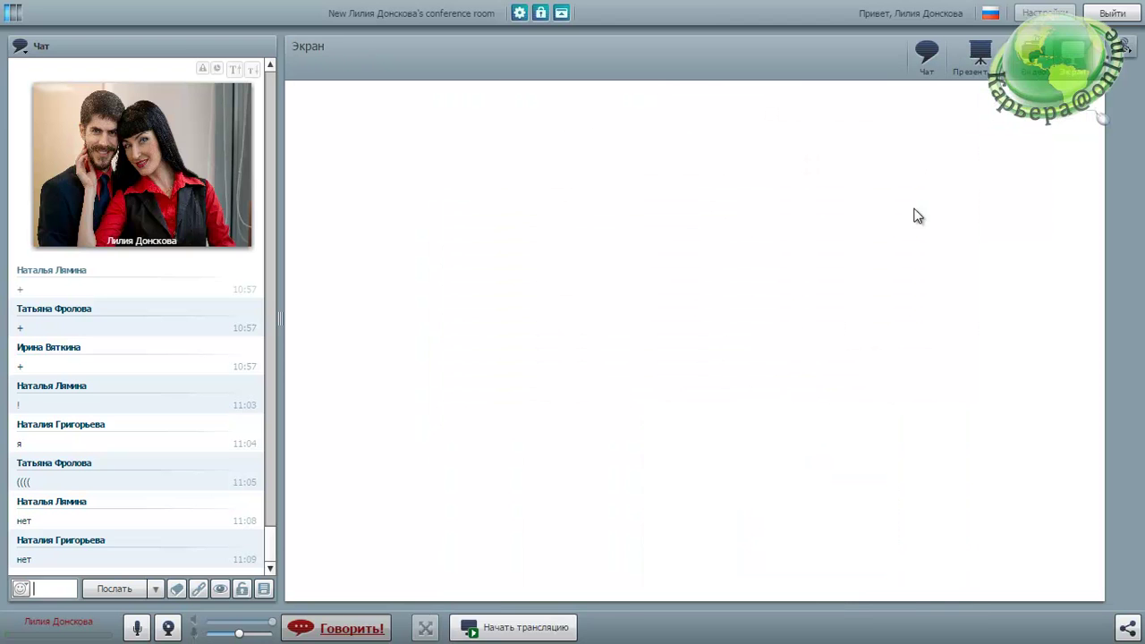
Step: Start broadcasting a selected screen area, stretched to cover everything beside the chat down to the taskbar
left_click(514, 627)
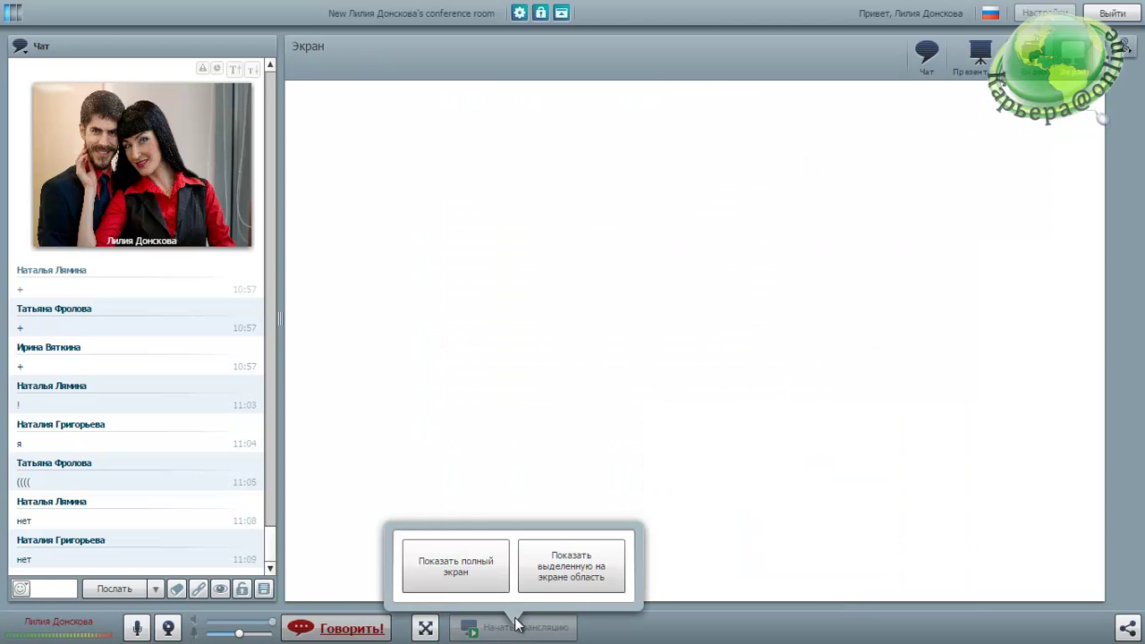
left_click(566, 569)
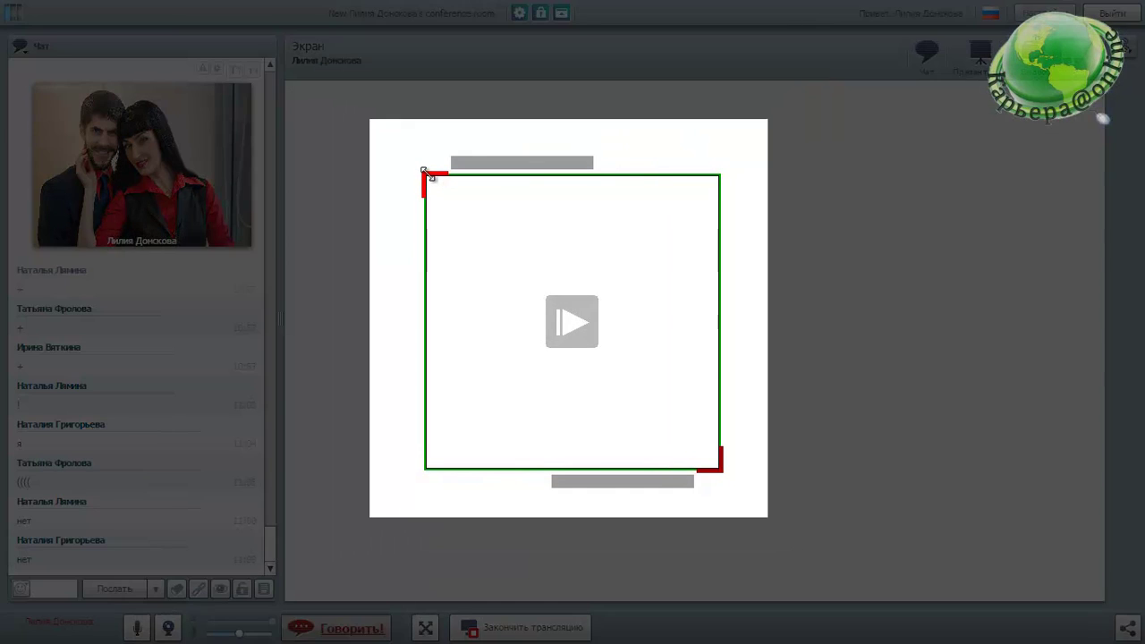
left_click_drag(424, 172, 236, 2)
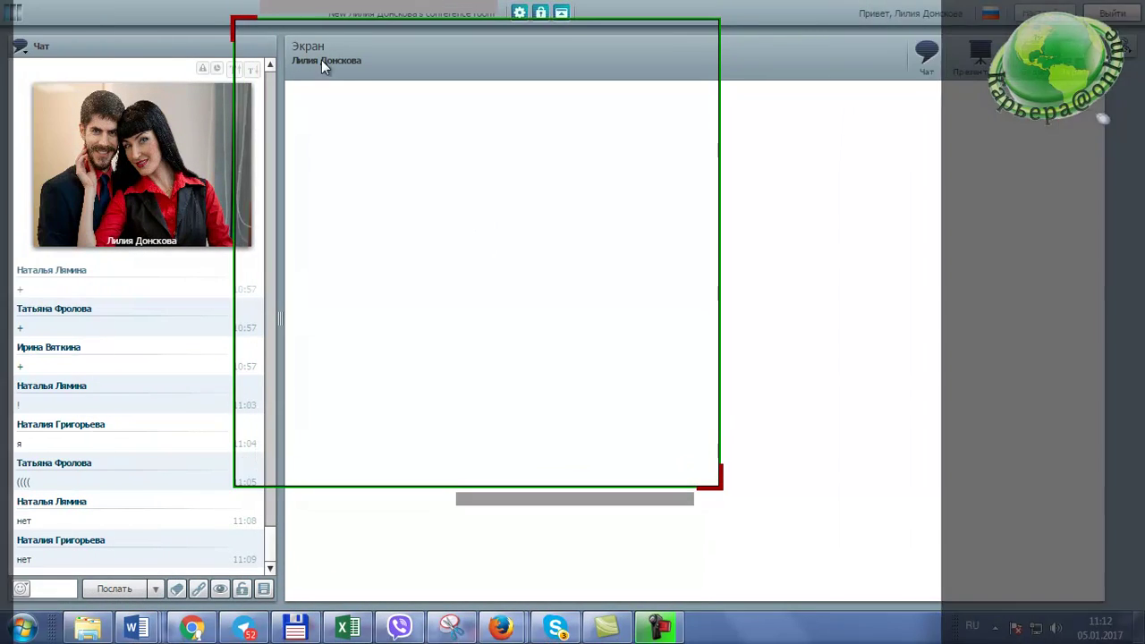
left_click_drag(724, 501, 1139, 624)
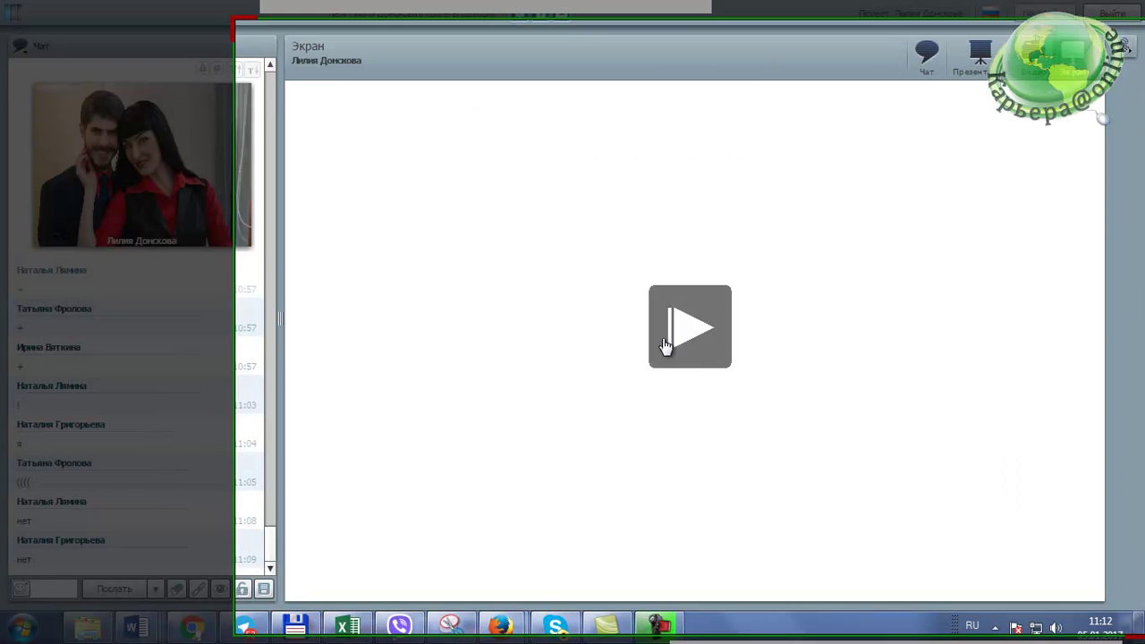
left_click(667, 357)
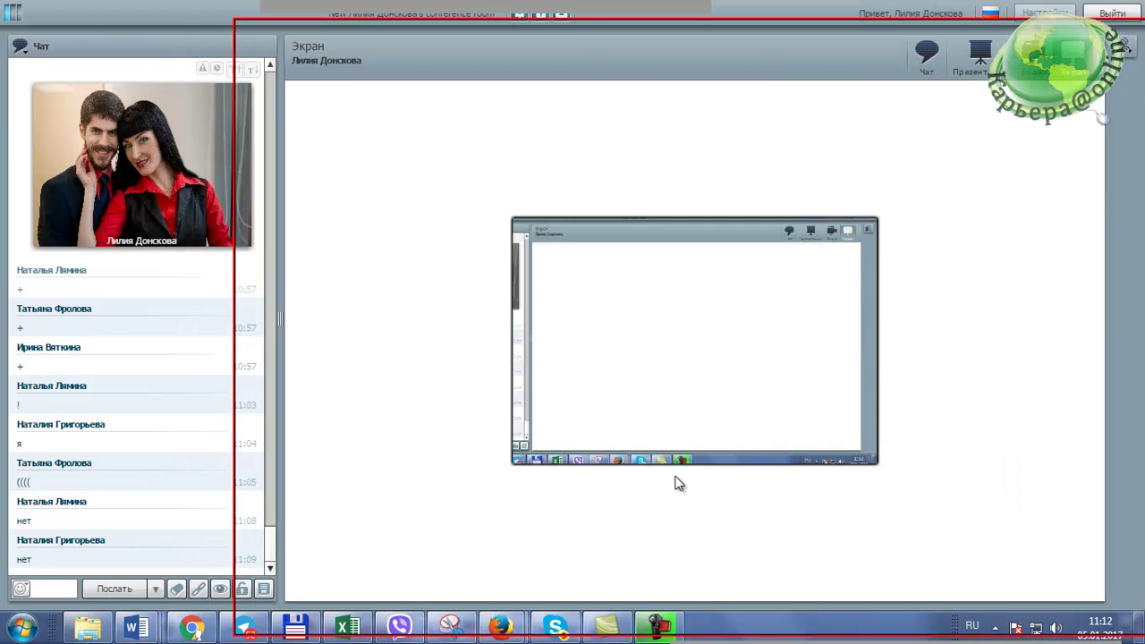
Step: Switch to the consultant list in Excel and freeze the sheet's top row
left_click(346, 629)
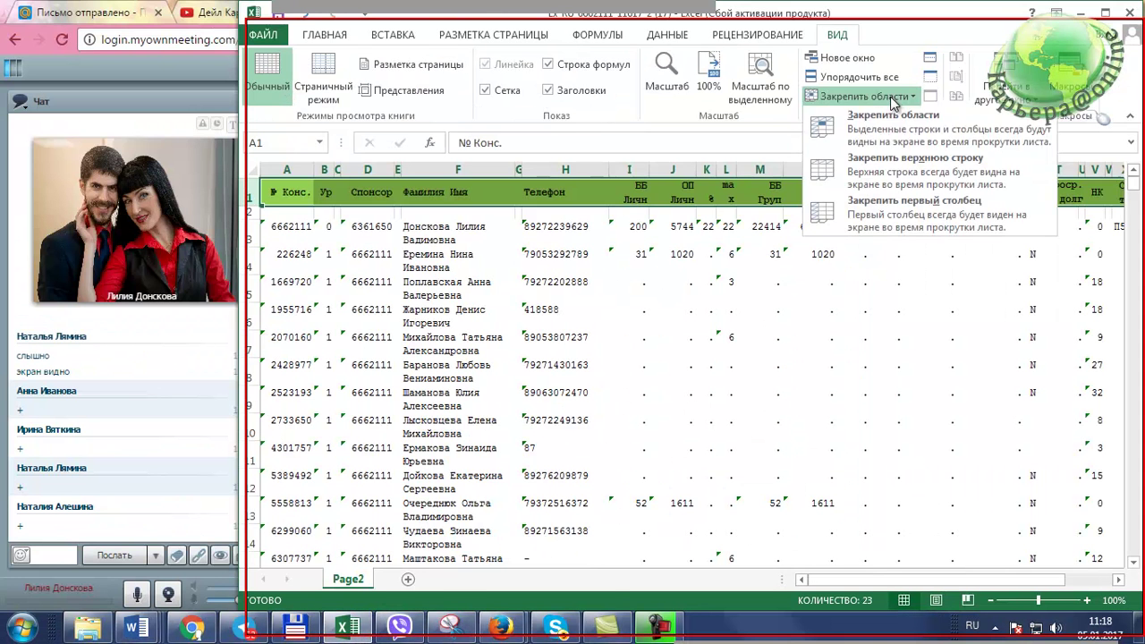
left_click(858, 154)
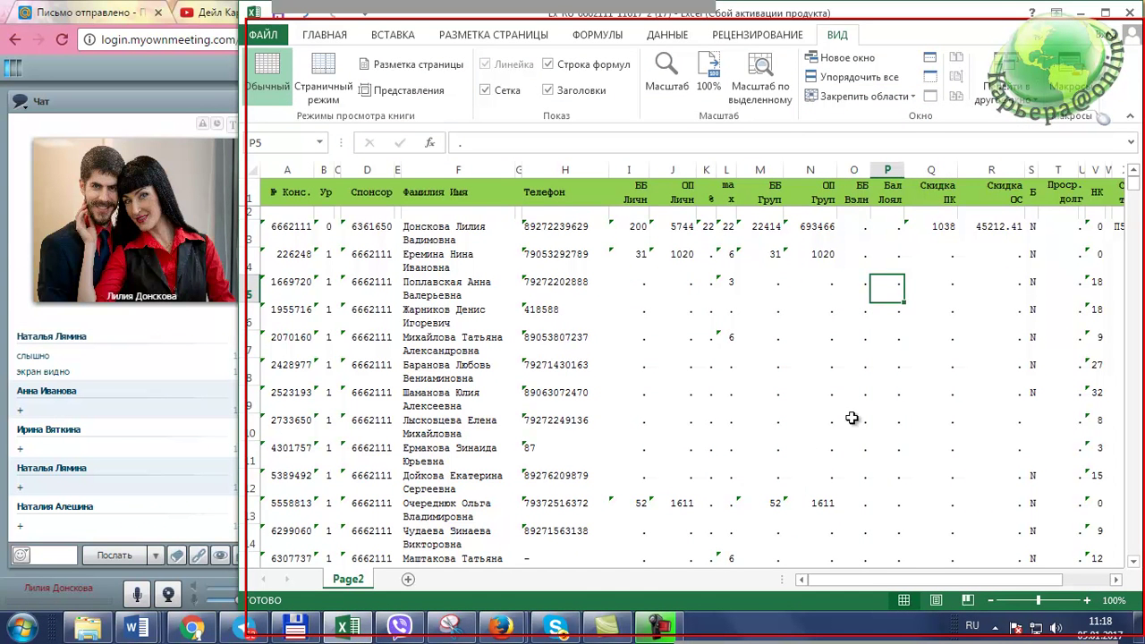
scroll(817, 430, "down", 1)
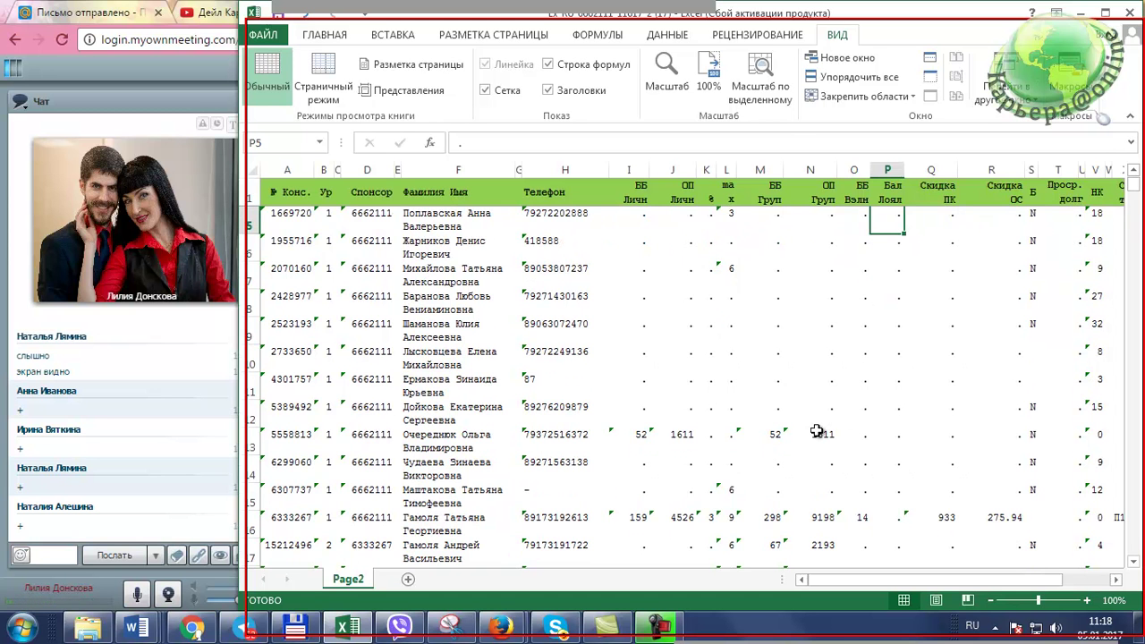
scroll(816, 430, "down", 4)
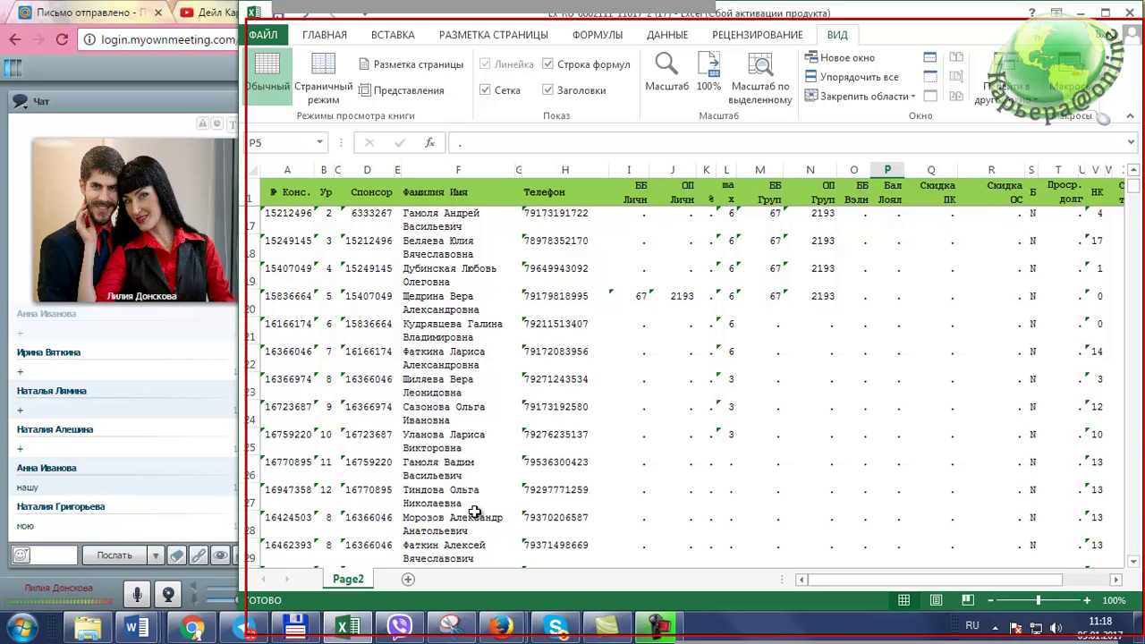
Step: Find the requested consultant in the sheet by surname and the first letters of the first name
key("ctrl+f")
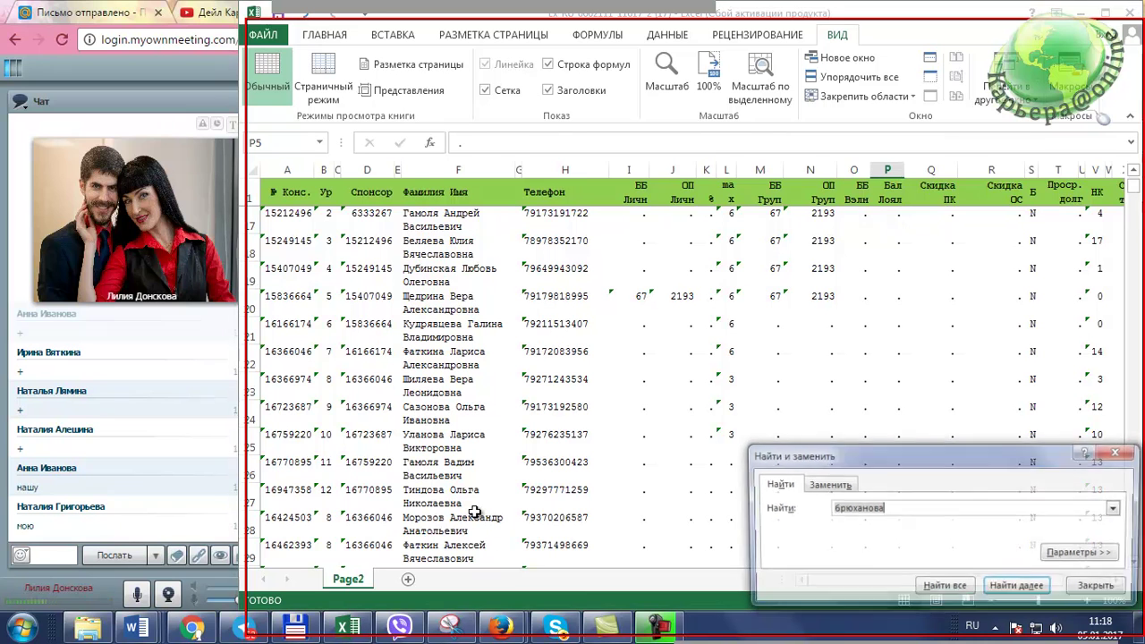
type("григорье")
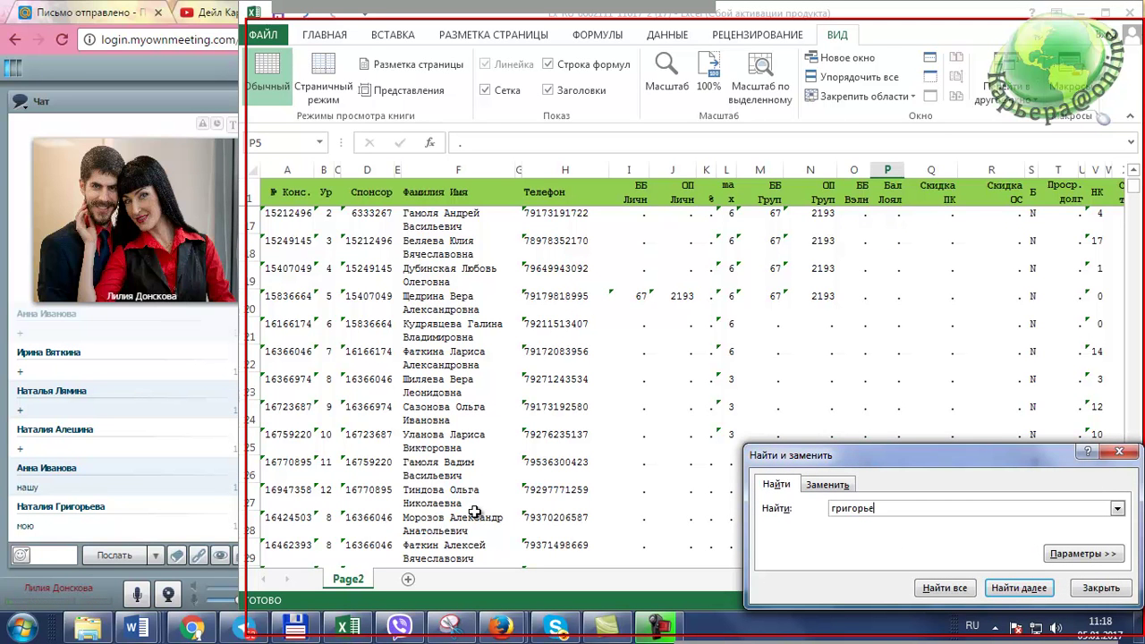
key("Return")
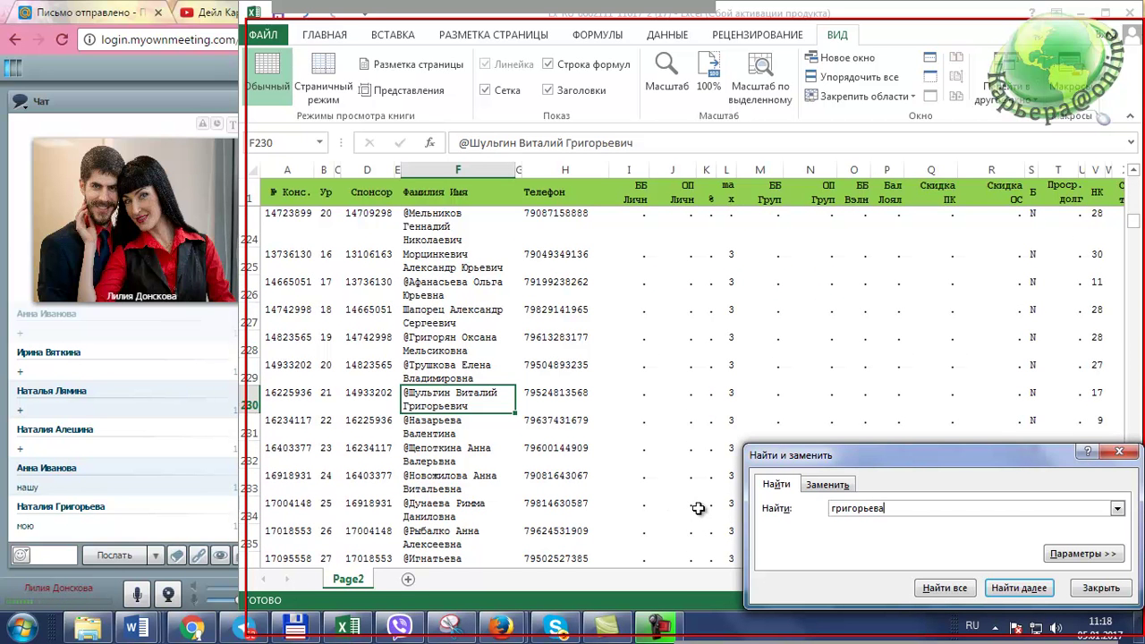
key("Return")
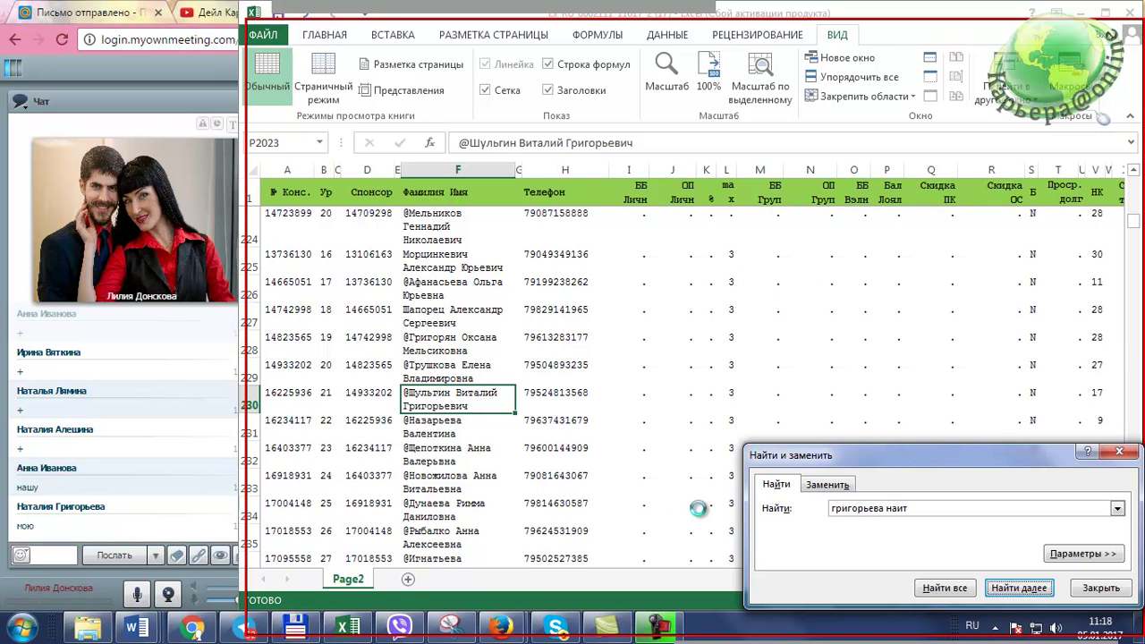
left_click(592, 363)
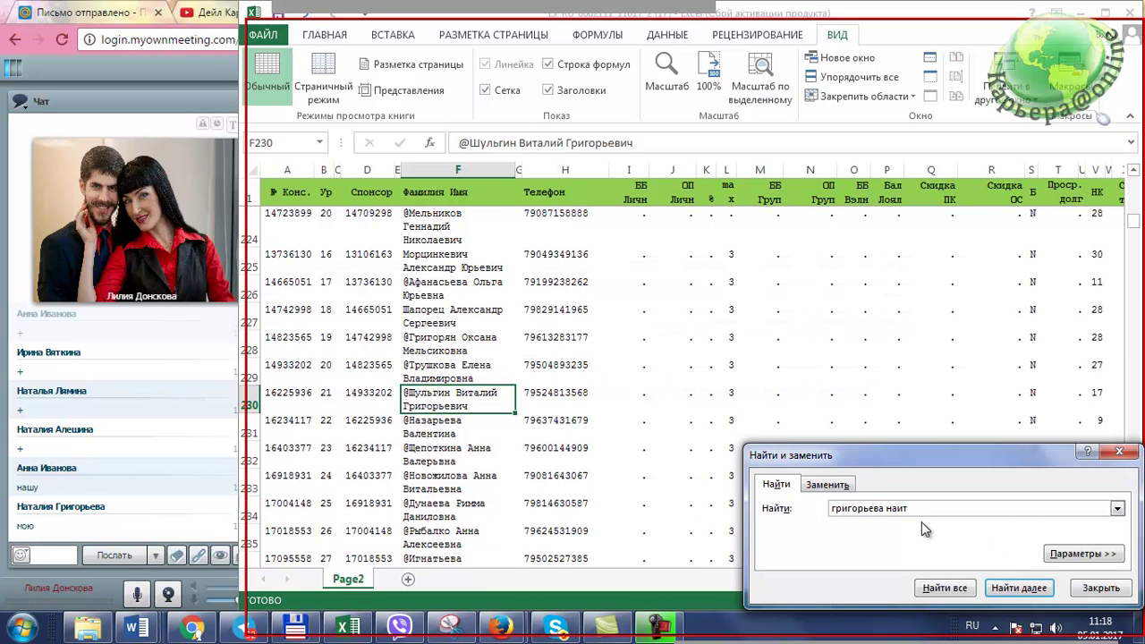
key("BackSpace")
key("Return")
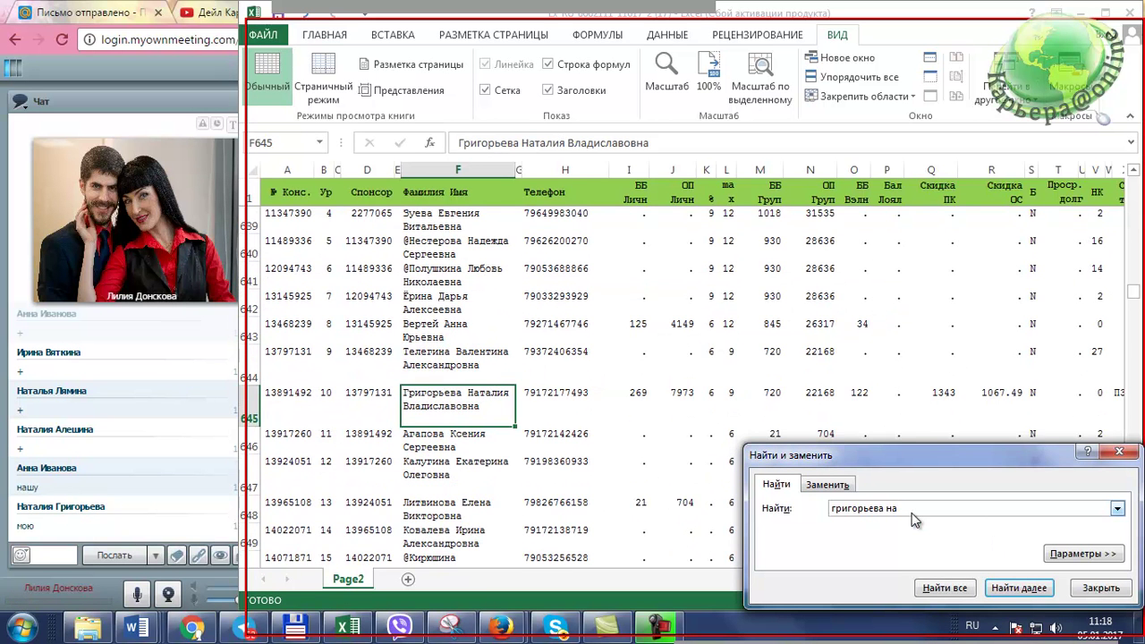
left_click(1119, 452)
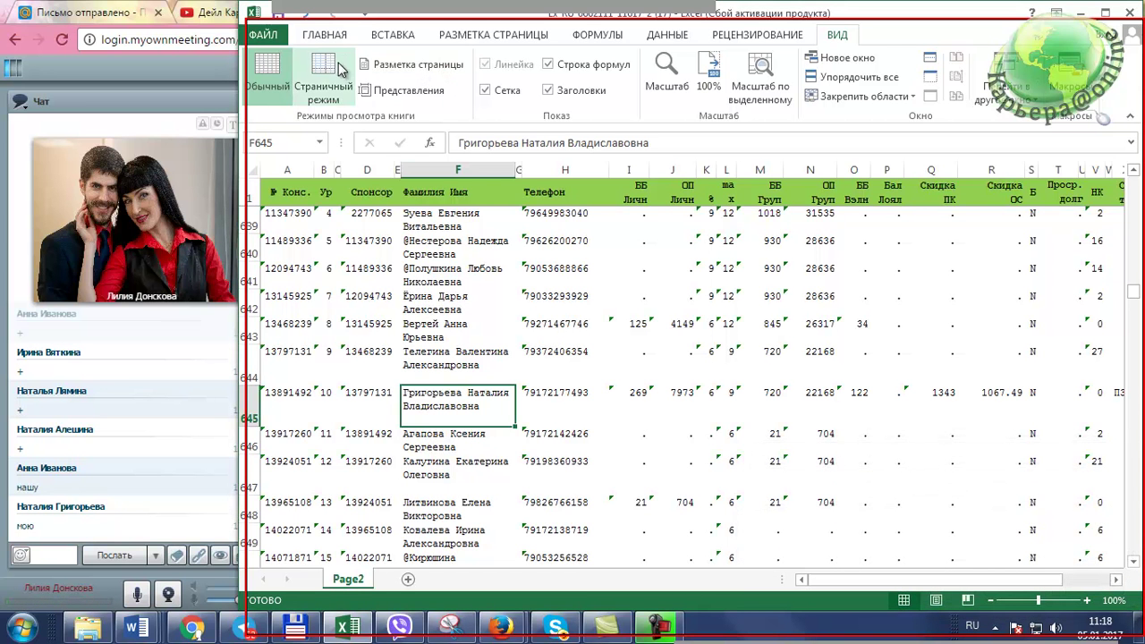
Step: Fill the found consultant's name cell, F645, with green
left_click(322, 33)
left_click(443, 91)
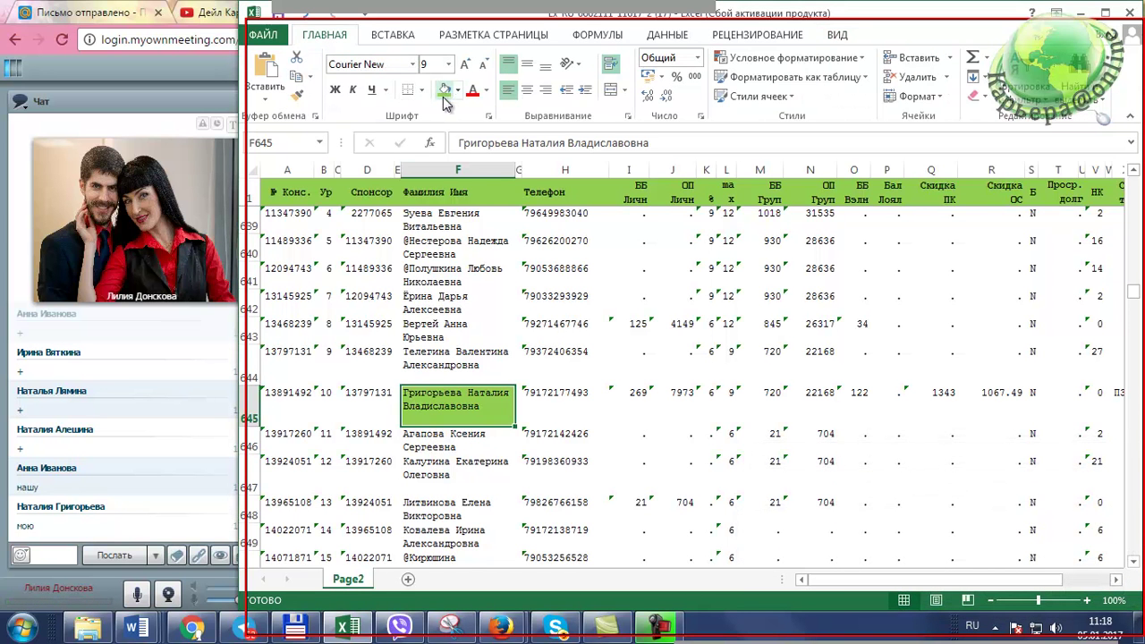
scroll(557, 409, "down", 1)
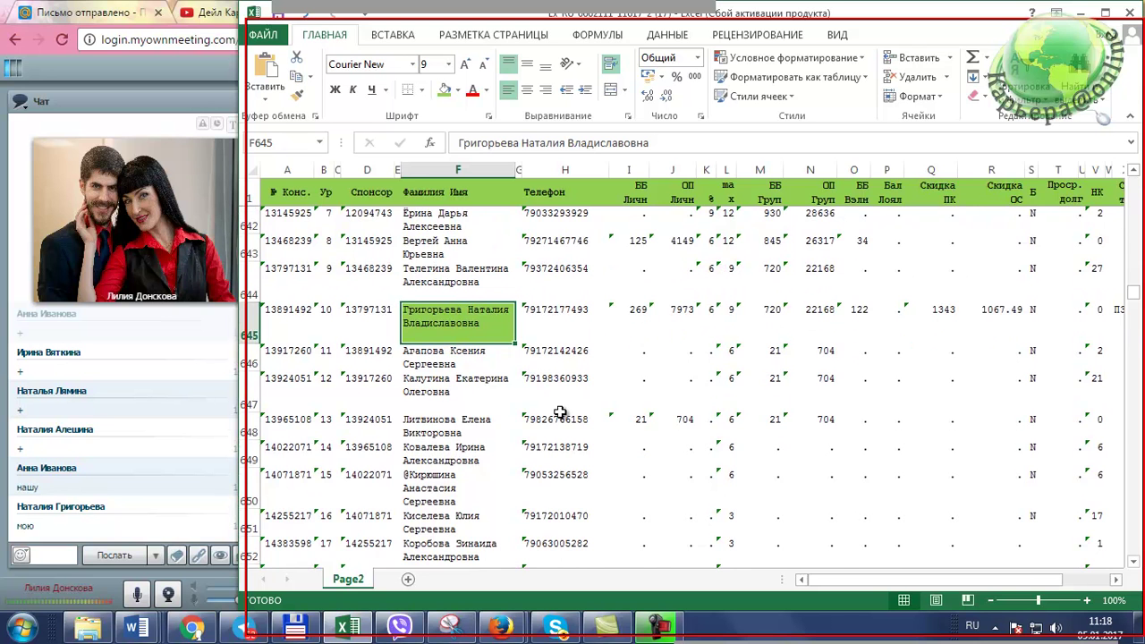
scroll(559, 413, "down", 1)
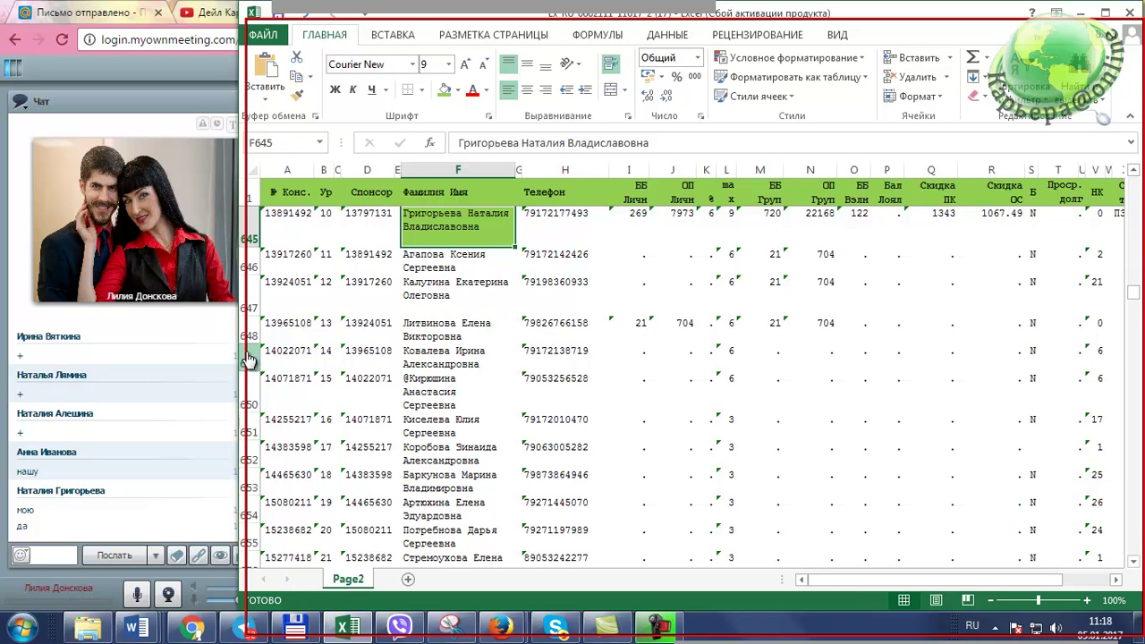
Step: Shift and widen the Excel window to fit the status column, and fill cells I645 and M645 with green
left_click_drag(859, 16, 849, 16)
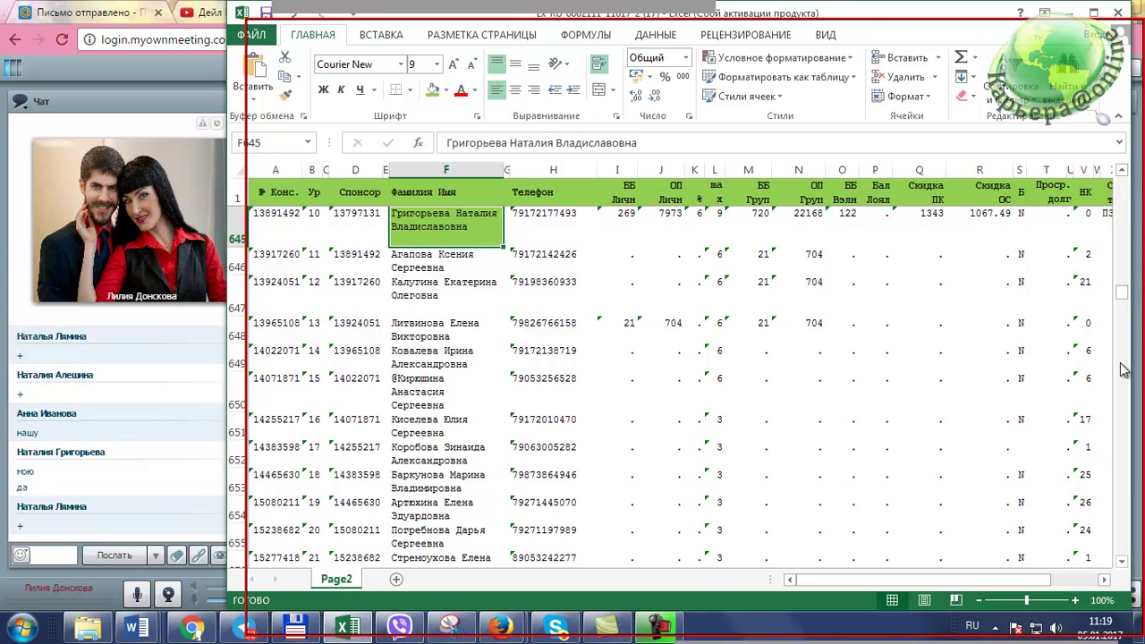
left_click_drag(1133, 365, 1141, 375)
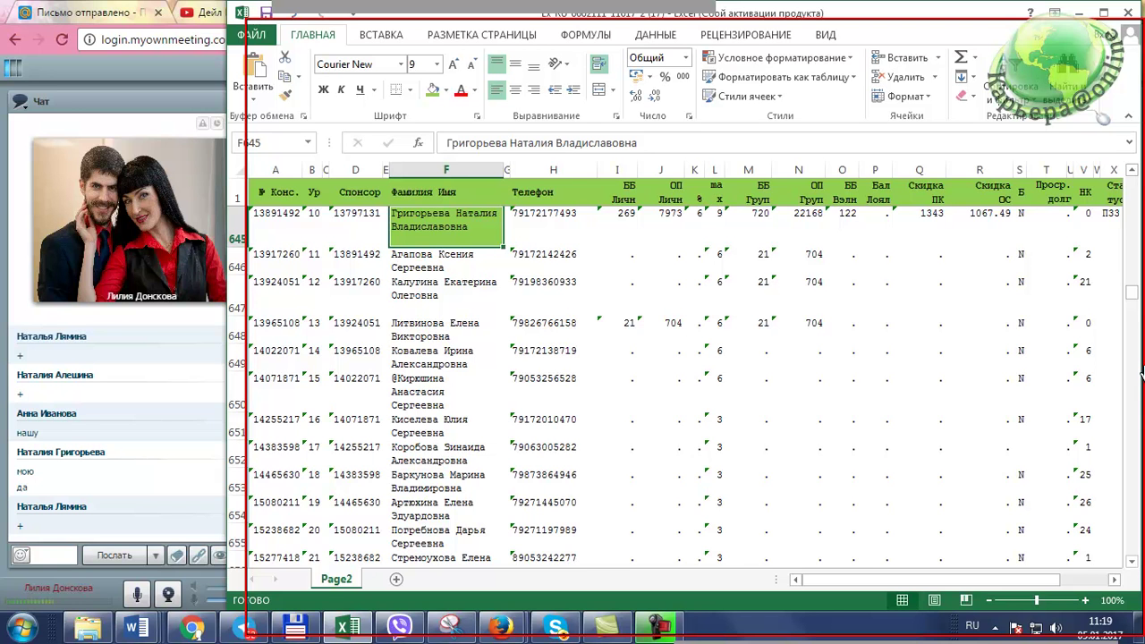
left_click(629, 220)
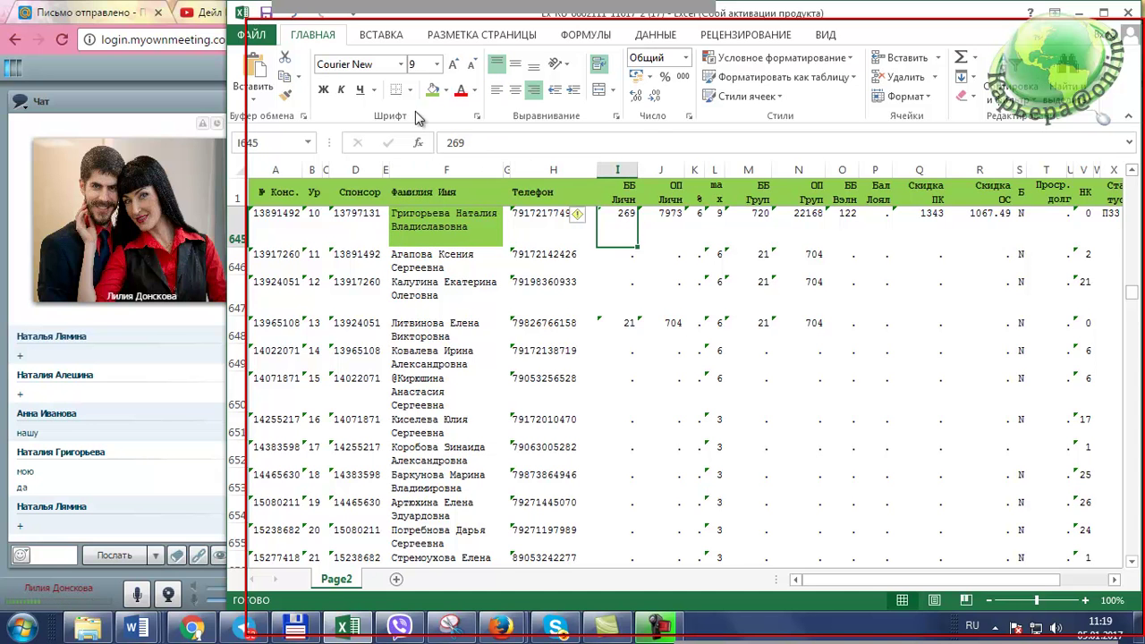
left_click(432, 89)
left_click(759, 217)
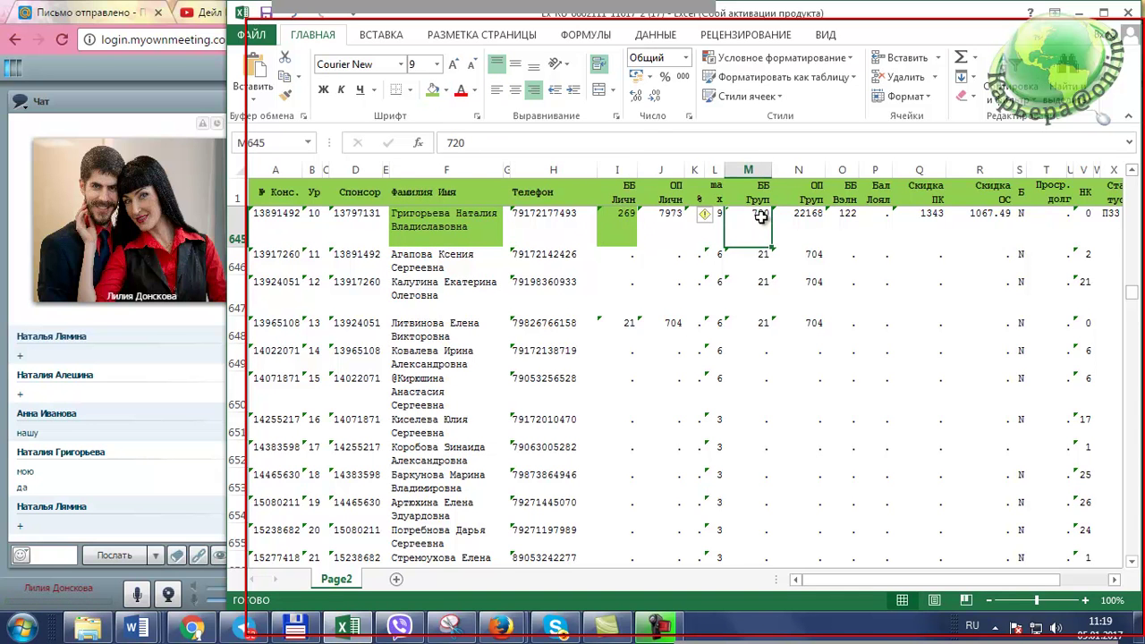
left_click(432, 91)
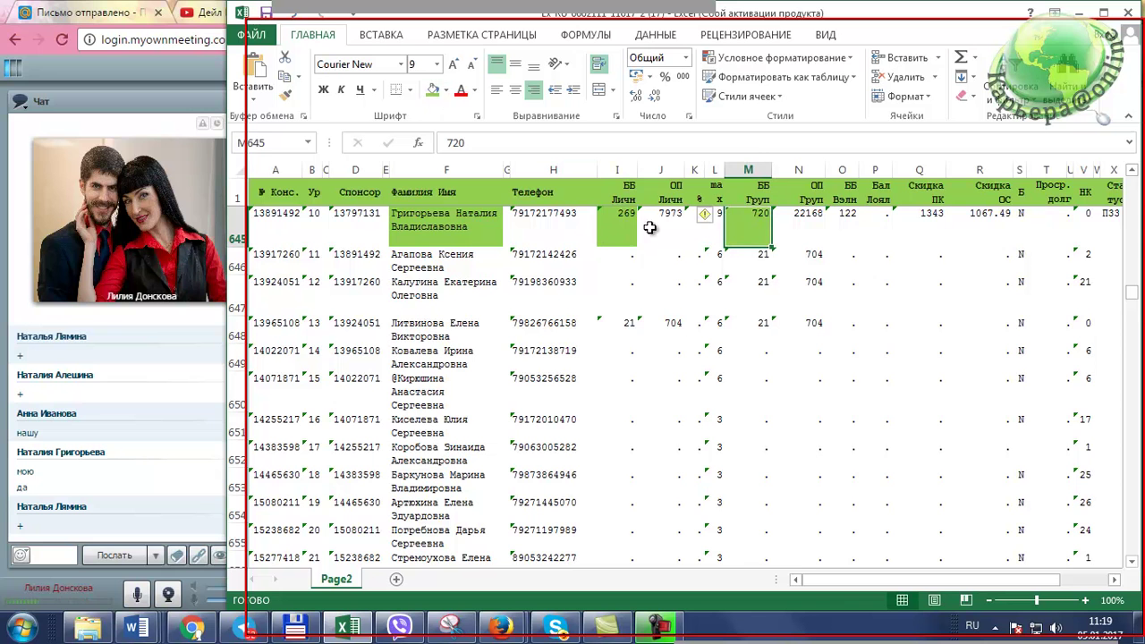
Step: Review the maximum percent, ПК discount and ОС discount cells in row 645
left_click(704, 230)
left_click(719, 222)
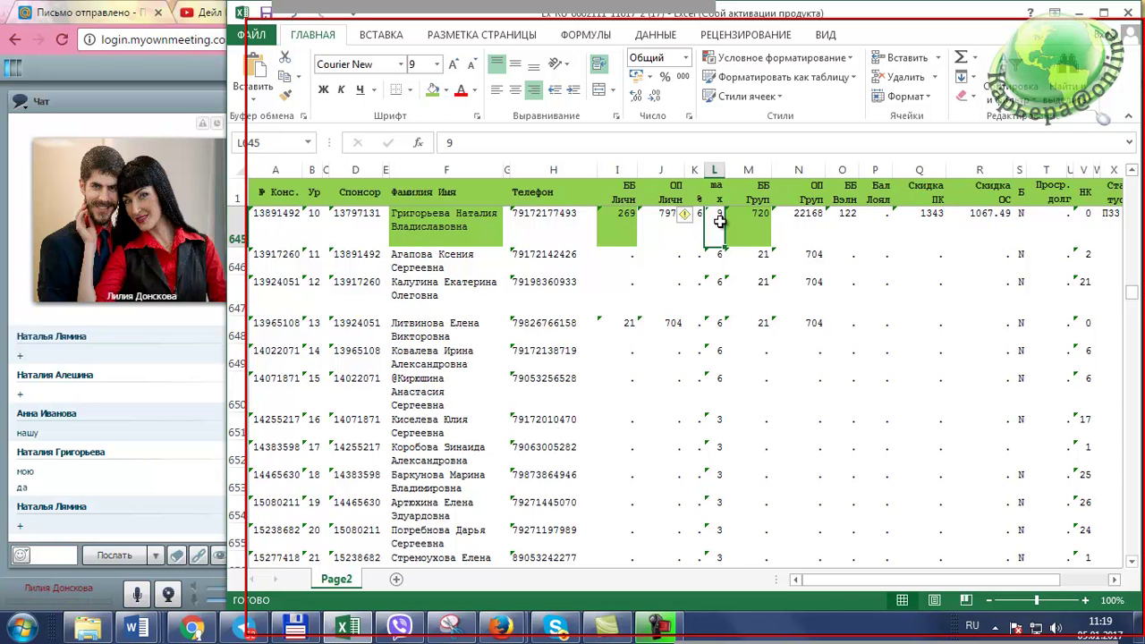
left_click(930, 219)
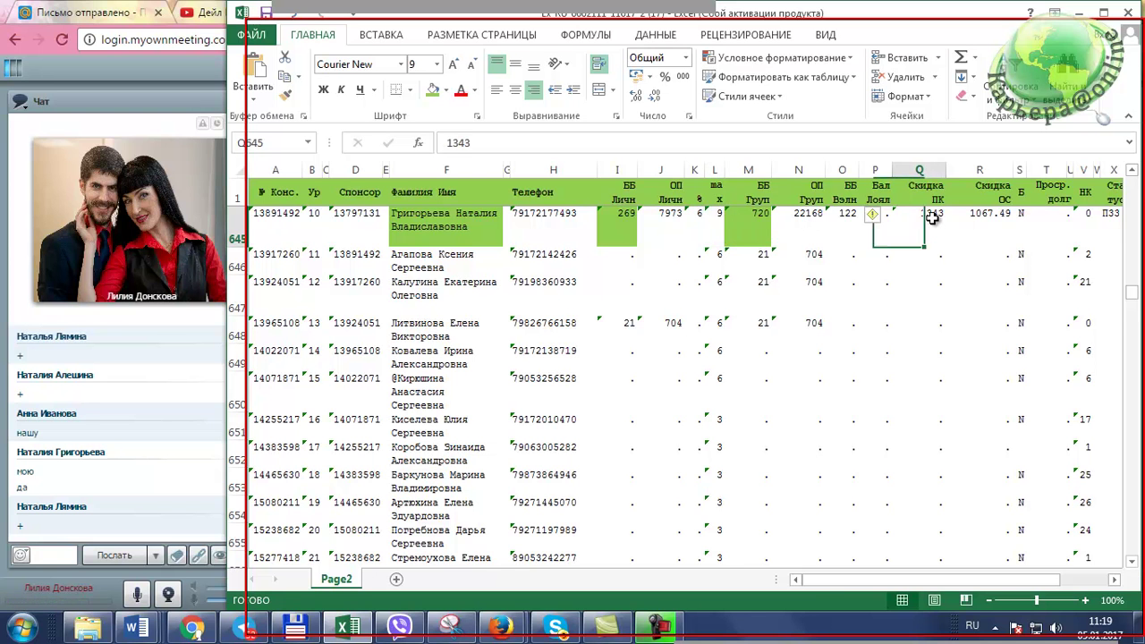
left_click(983, 224)
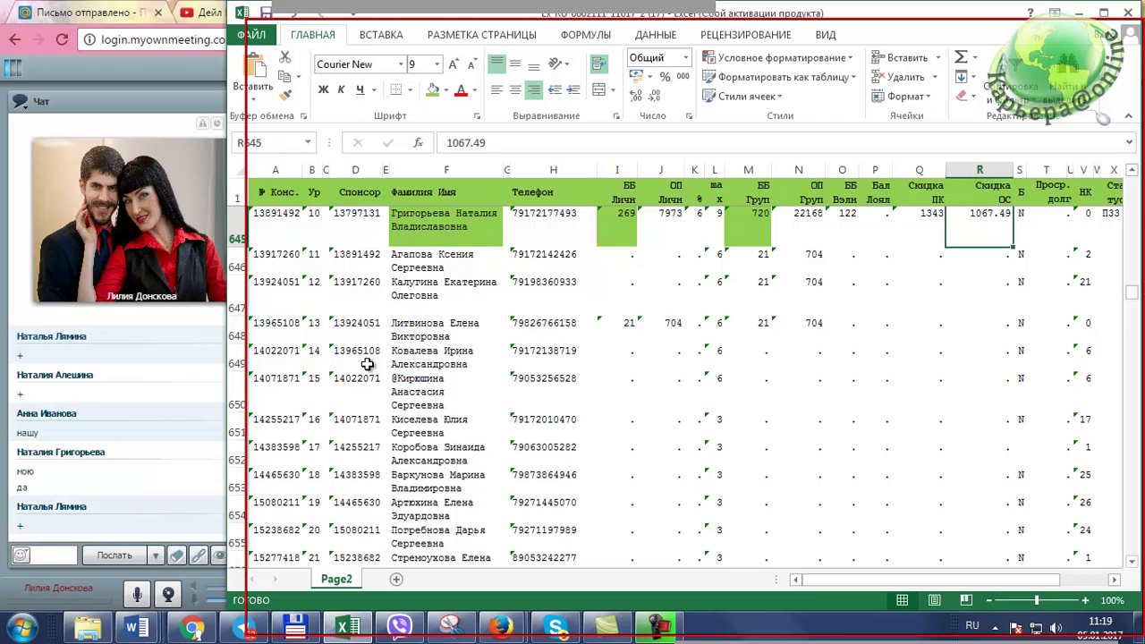
Step: Examine the levels and sponsor numbers of the consultants listed below row 645 to trace the highlighted consultant's structure
scroll(367, 364, "down", 2)
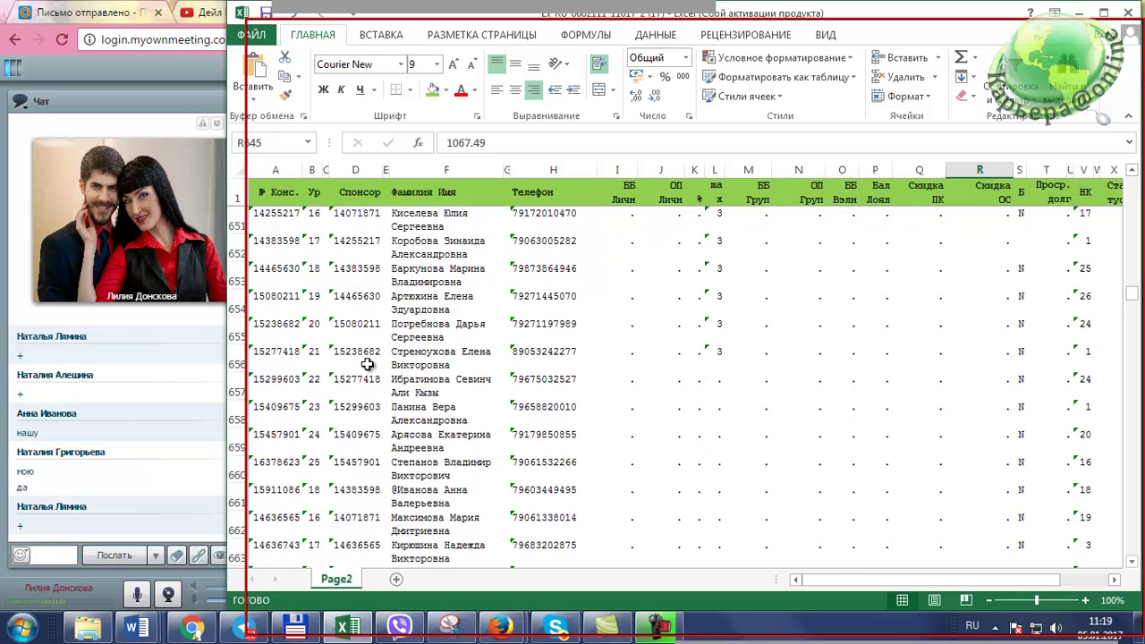
scroll(367, 364, "up", 2)
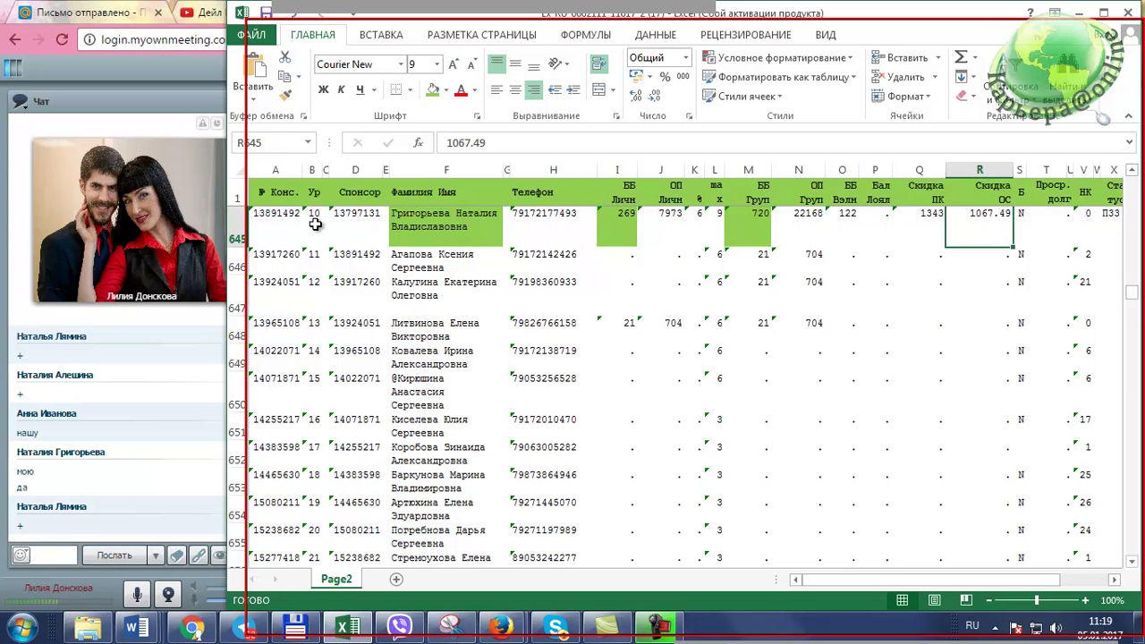
scroll(326, 349, "down", 1)
scroll(327, 349, "down", 9)
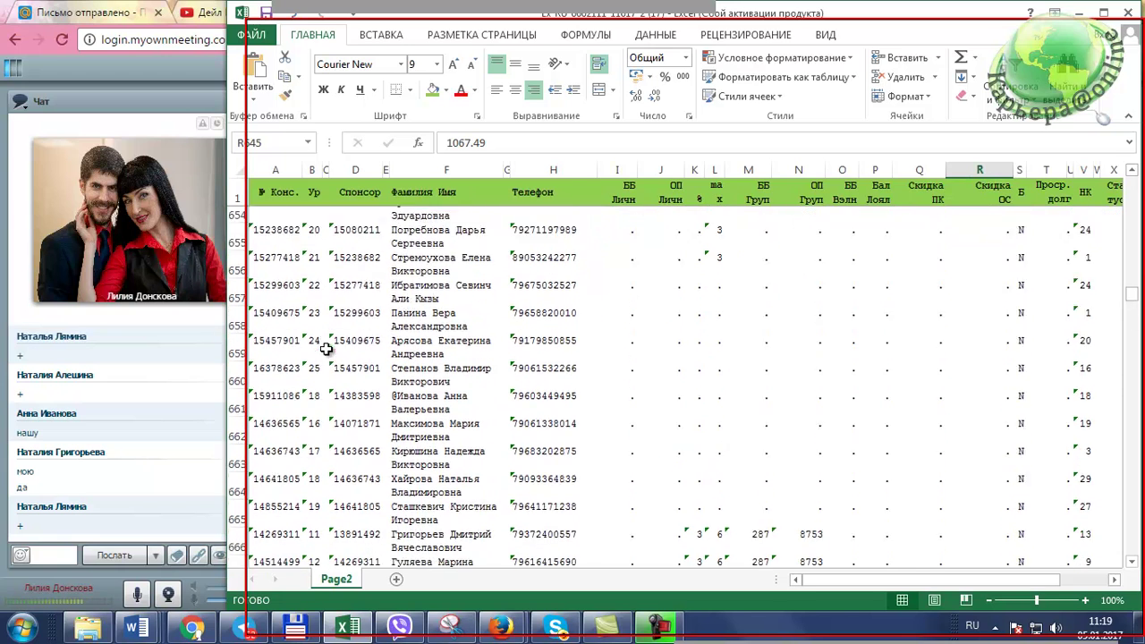
scroll(348, 367, "down", 8)
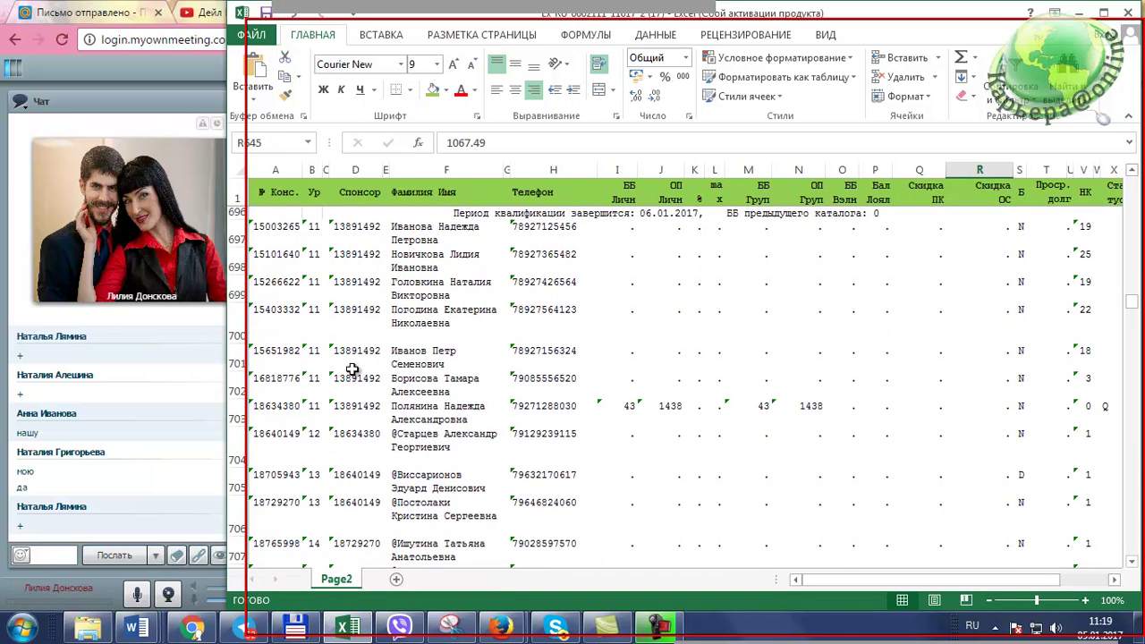
scroll(353, 369, "down", 2)
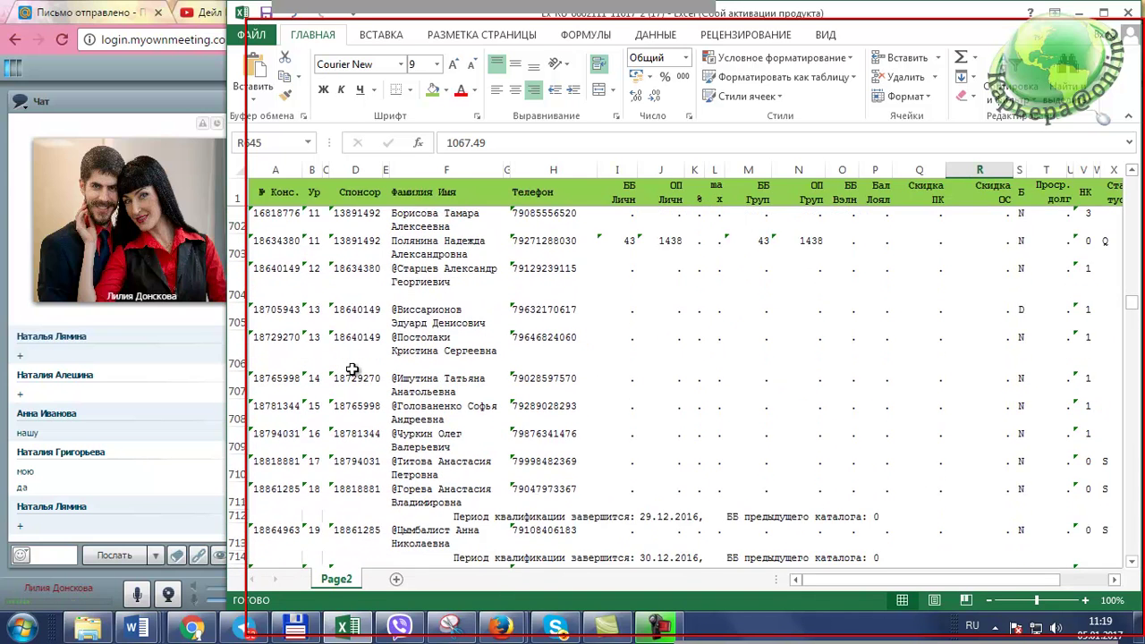
scroll(352, 368, "down", 3)
scroll(352, 369, "down", 2)
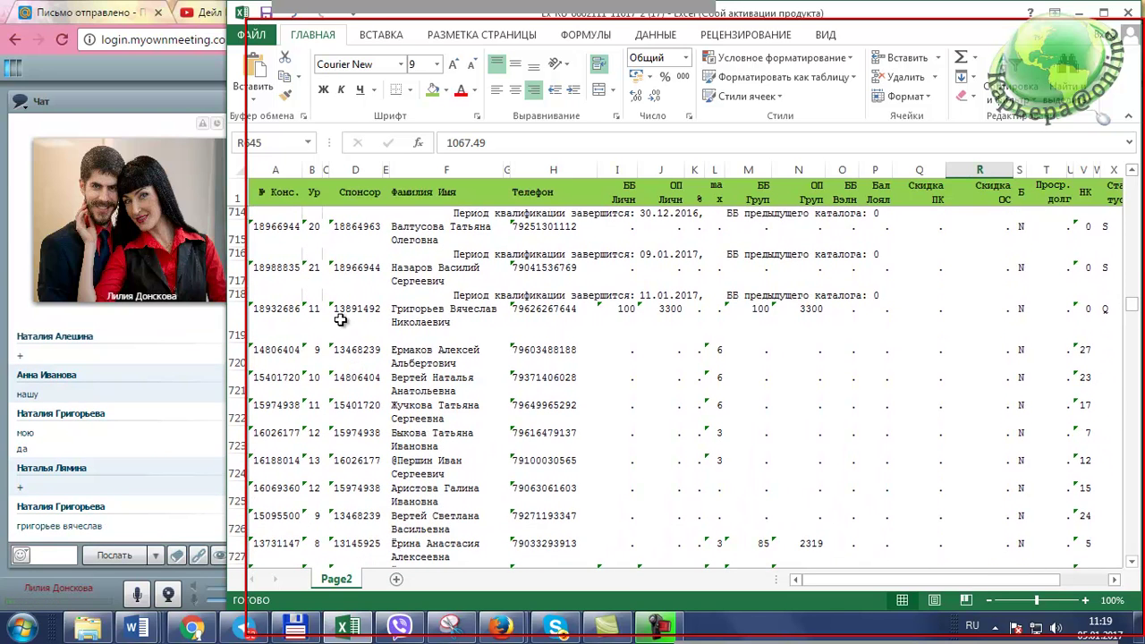
Step: Fill row 719 with green from the consultant number cell A719 through the status column X
left_click(418, 319)
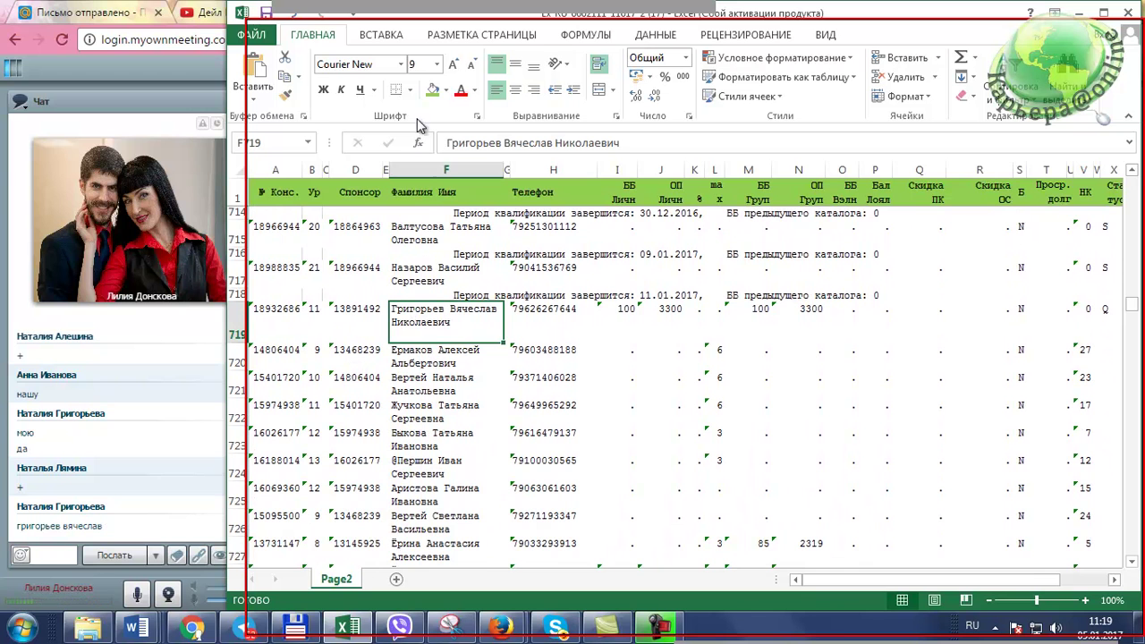
left_click(433, 90)
left_click(272, 319)
left_click_drag(272, 320, 1114, 319)
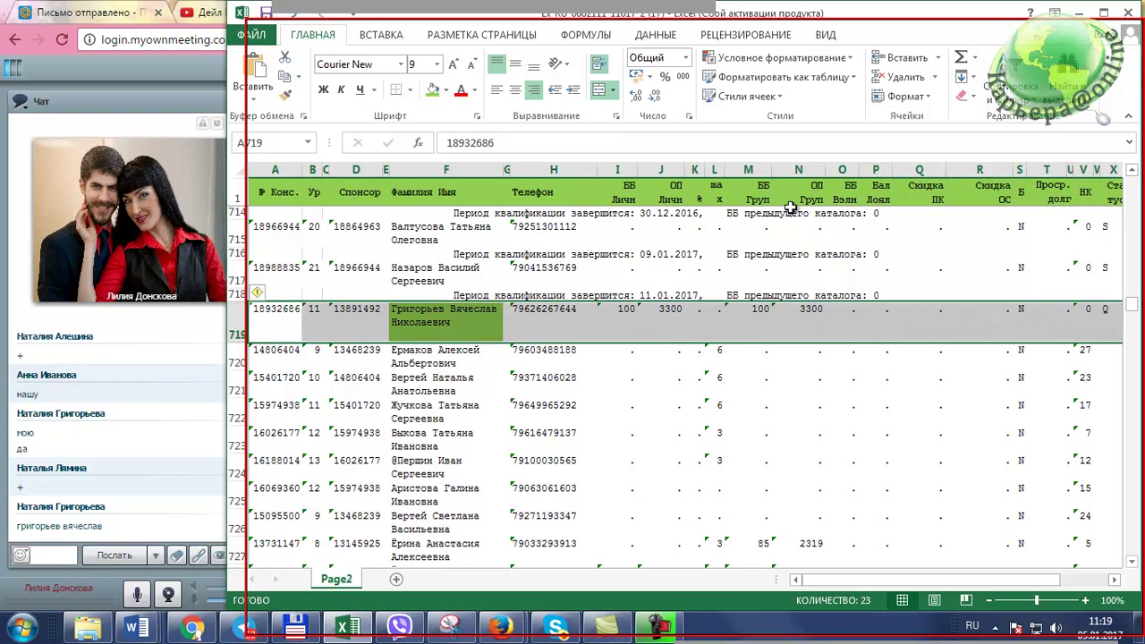
left_click(432, 90)
left_click(515, 388)
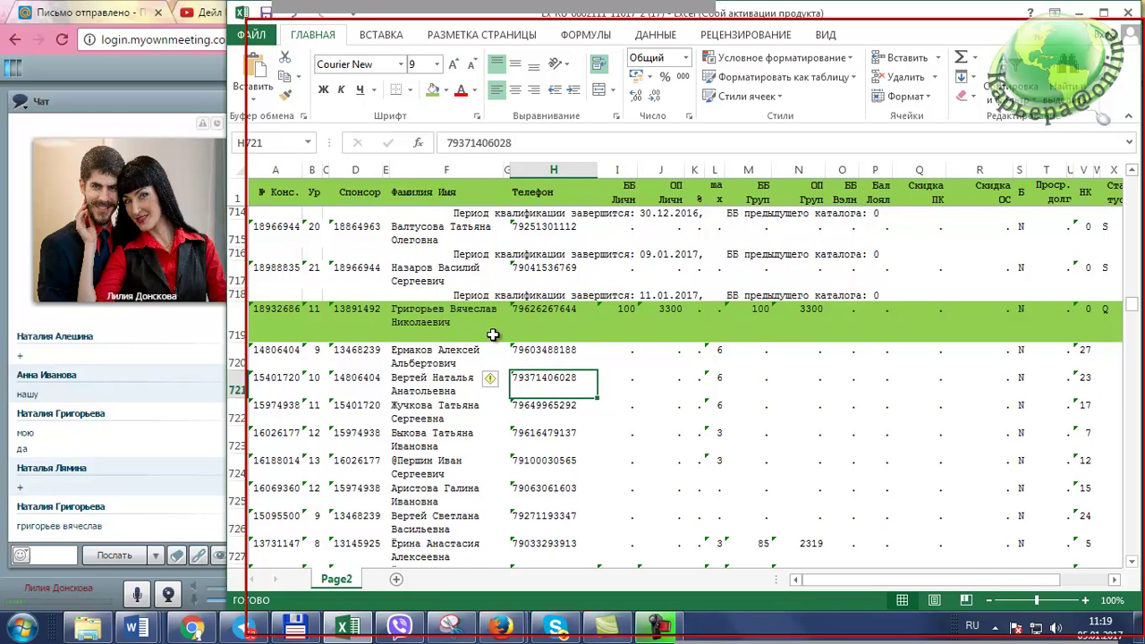
Step: Fill the ordering consultant's cells in row 681 with green, from name cell F681 through the status column
scroll(493, 335, "up", 8)
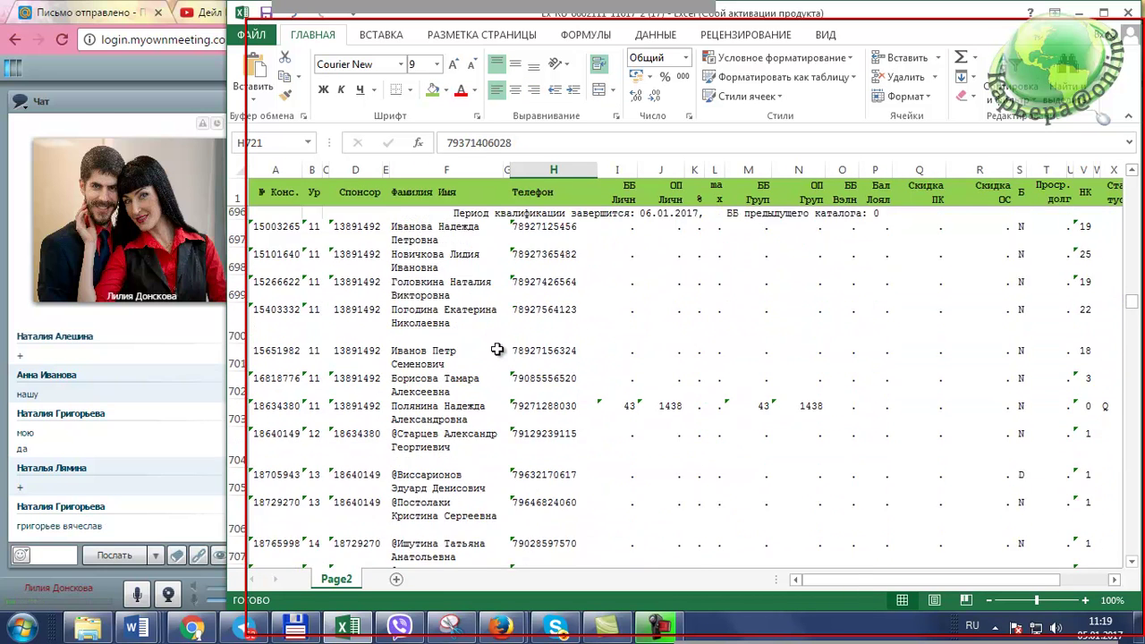
scroll(499, 358, "up", 5)
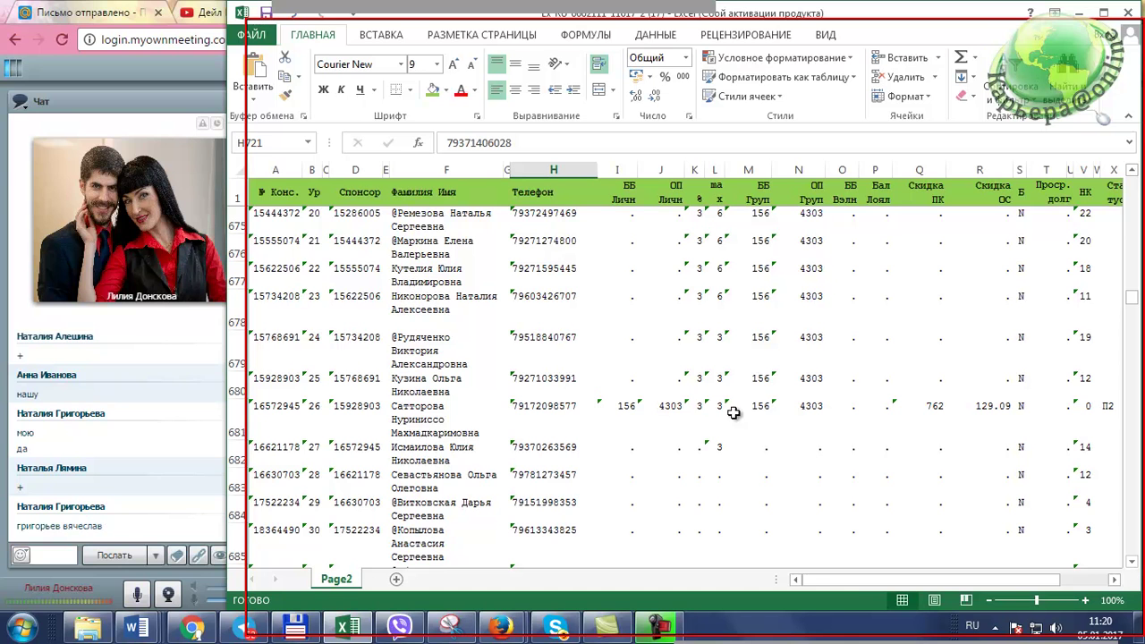
left_click_drag(409, 411, 1104, 409)
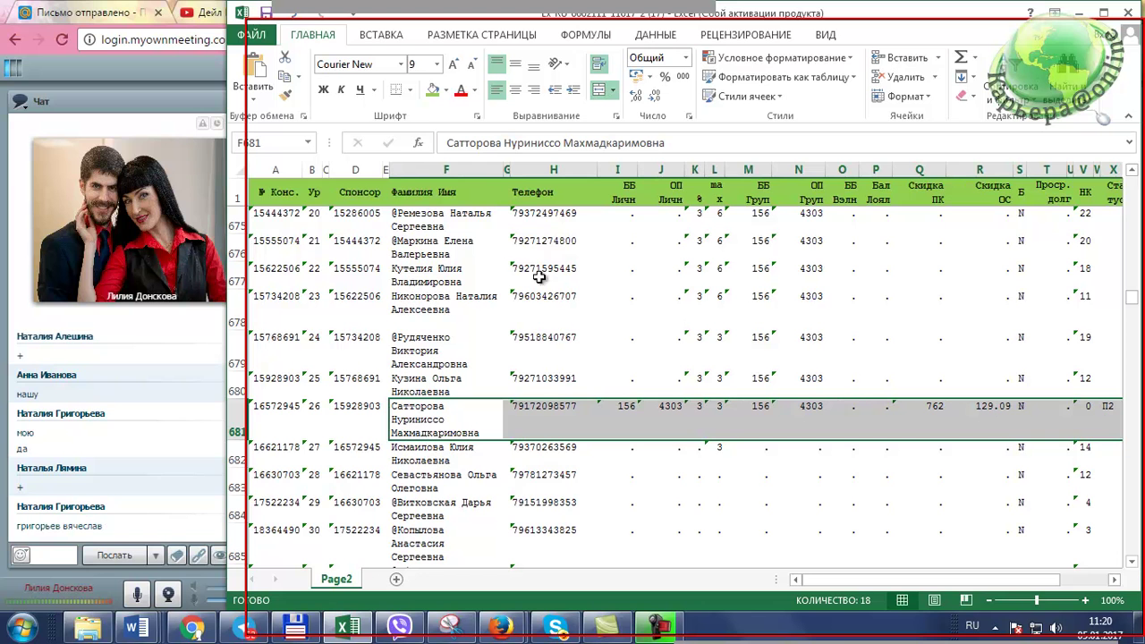
left_click(432, 89)
left_click(436, 295)
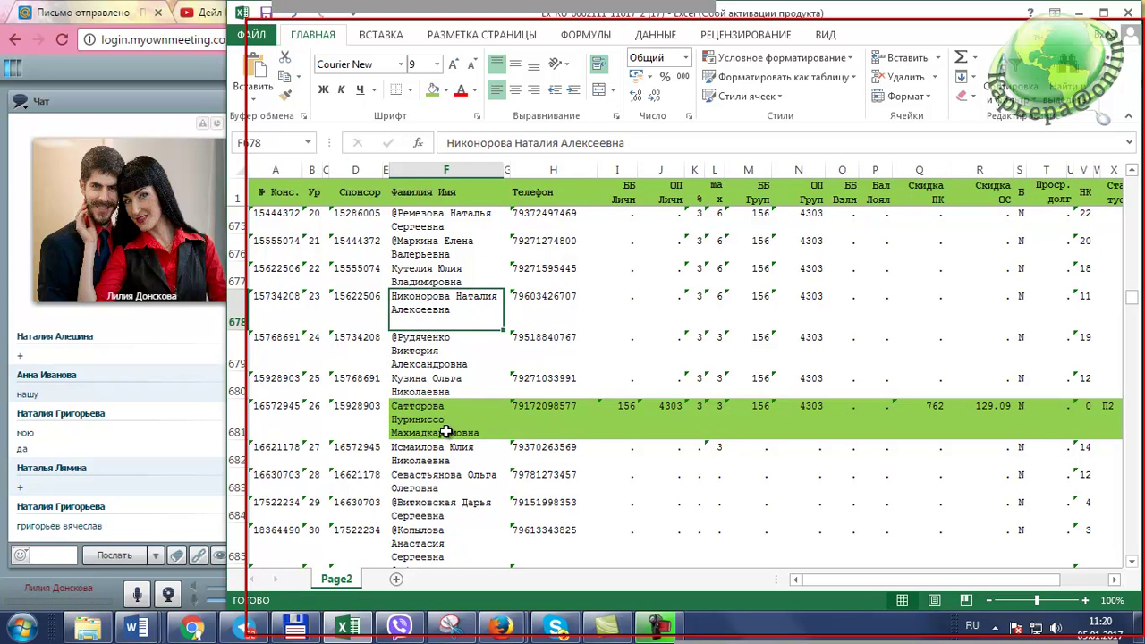
Step: Fill cells F669 through V669 with green and check the consultant's maximum percent in L669
scroll(444, 433, "up", 2)
scroll(445, 432, "up", 1)
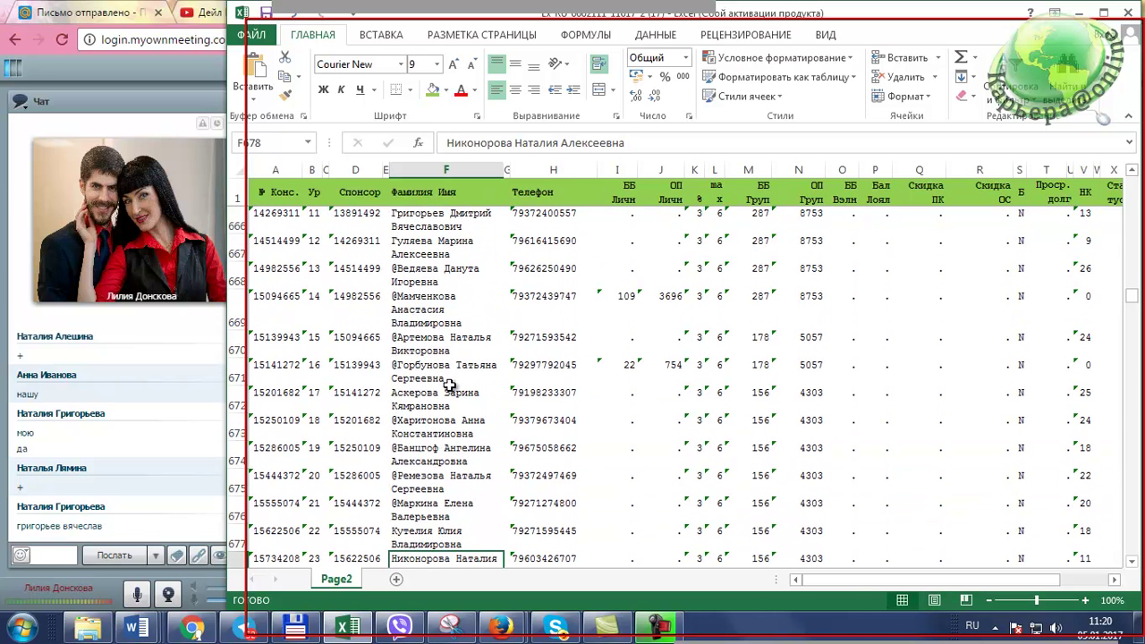
left_click(423, 300)
left_click_drag(423, 300, 1090, 297)
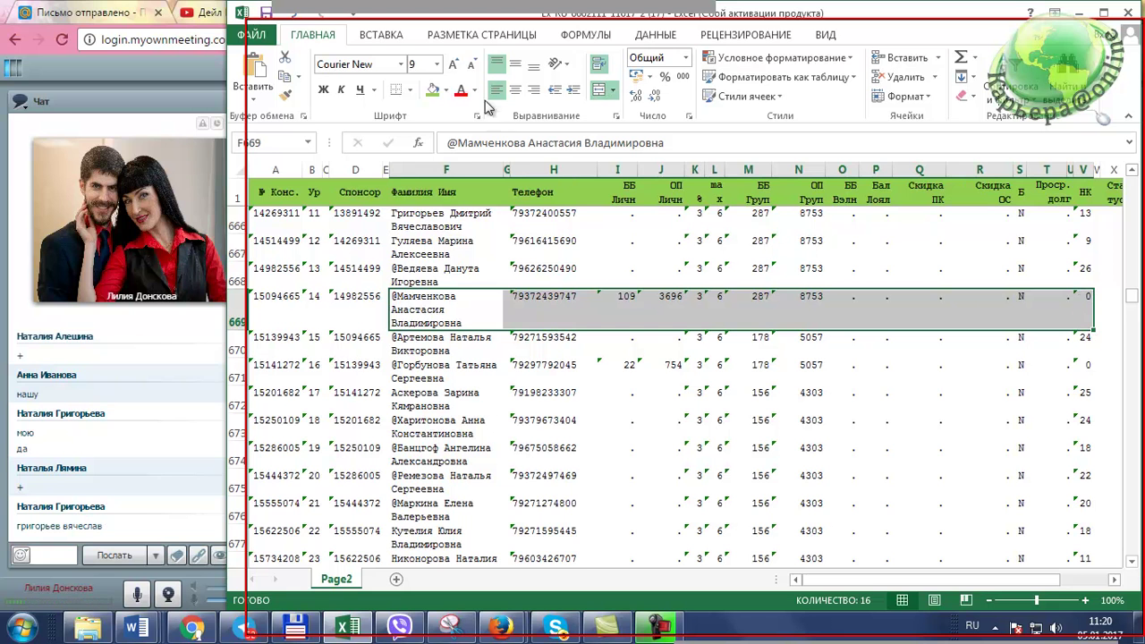
left_click(433, 89)
left_click(708, 301)
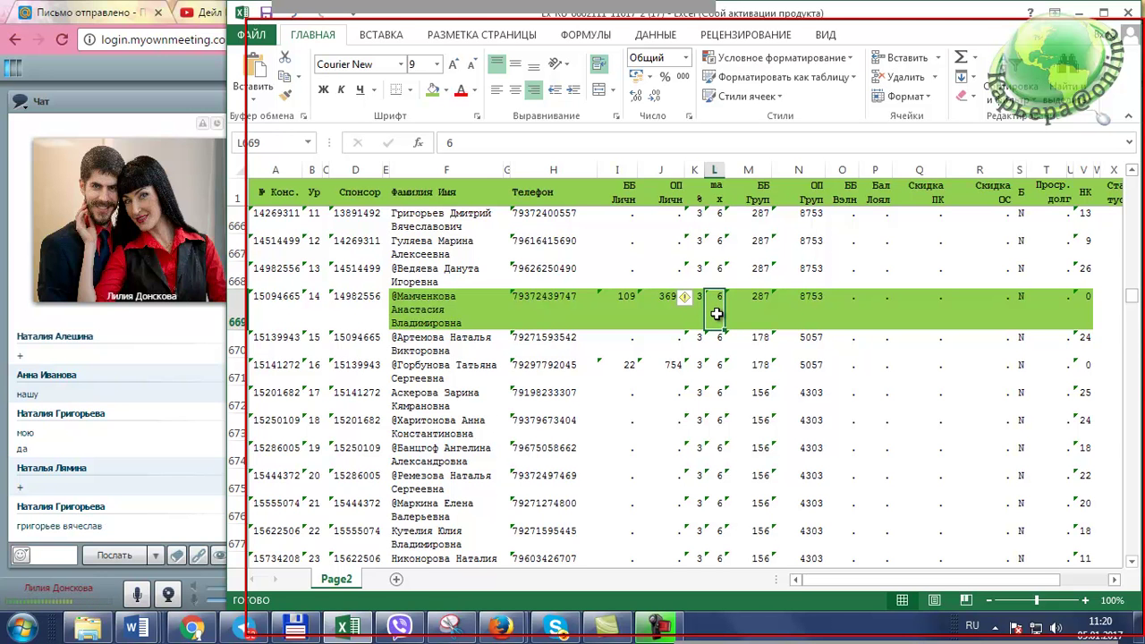
Step: Review the personal points and percent levels of the consultants between row 645 and highlighted row 669
scroll(716, 313, "up", 5)
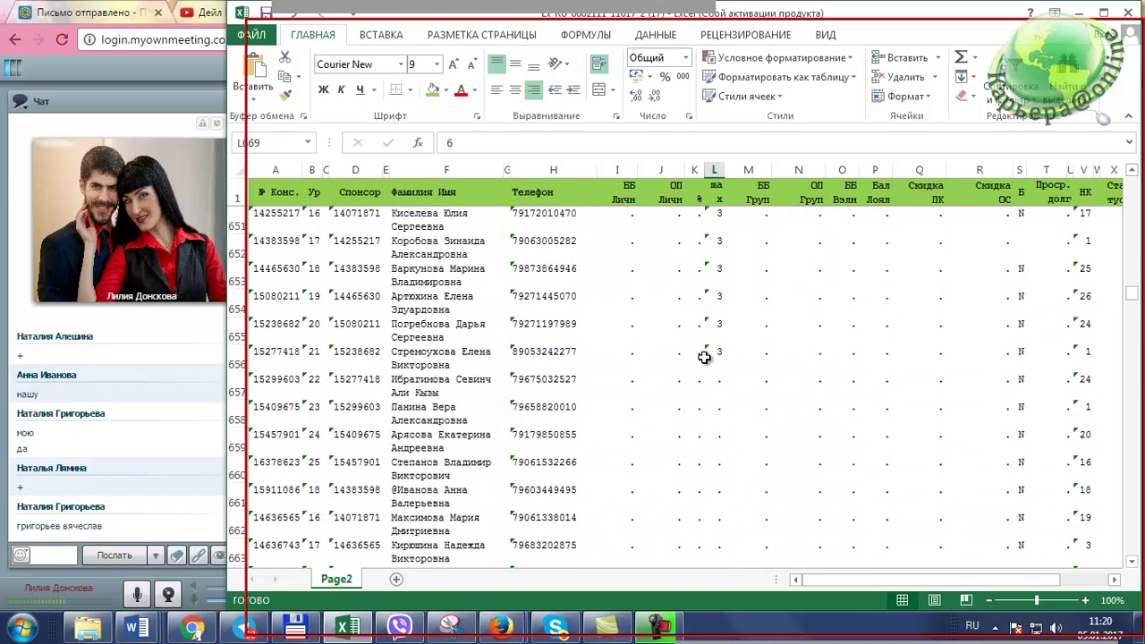
scroll(705, 356, "up", 3)
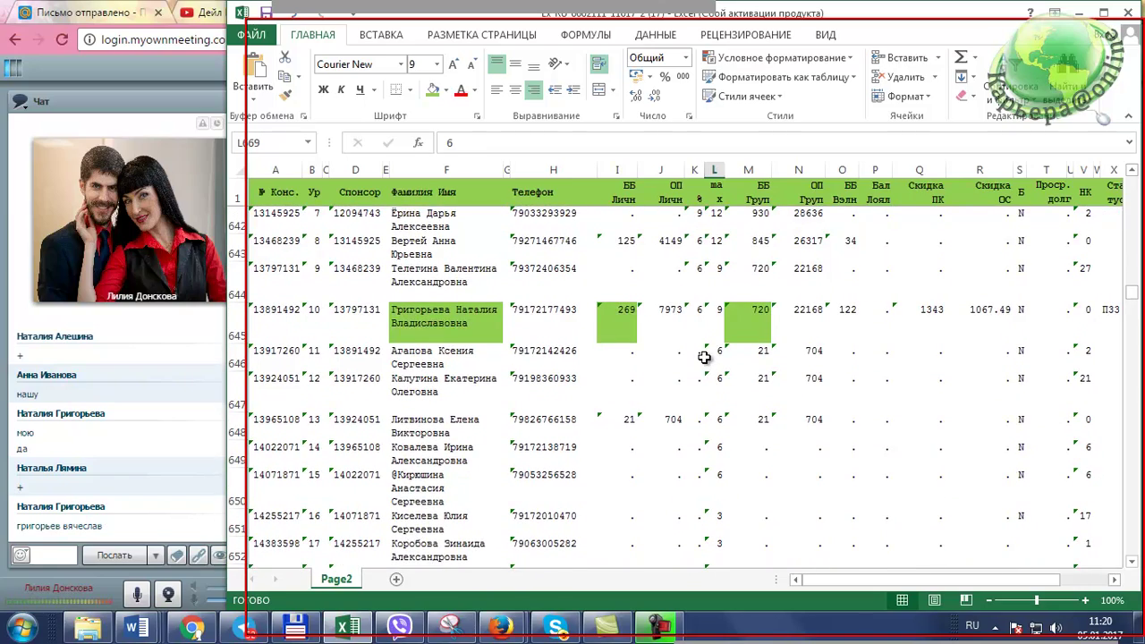
scroll(705, 357, "down", 1)
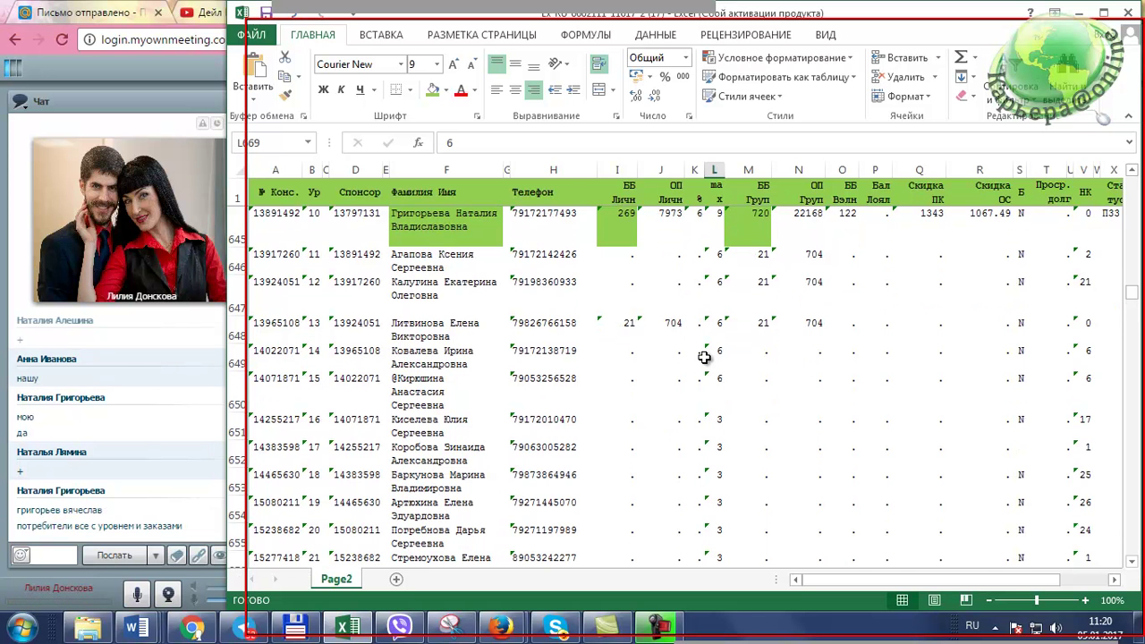
scroll(705, 357, "down", 2)
scroll(705, 357, "down", 5)
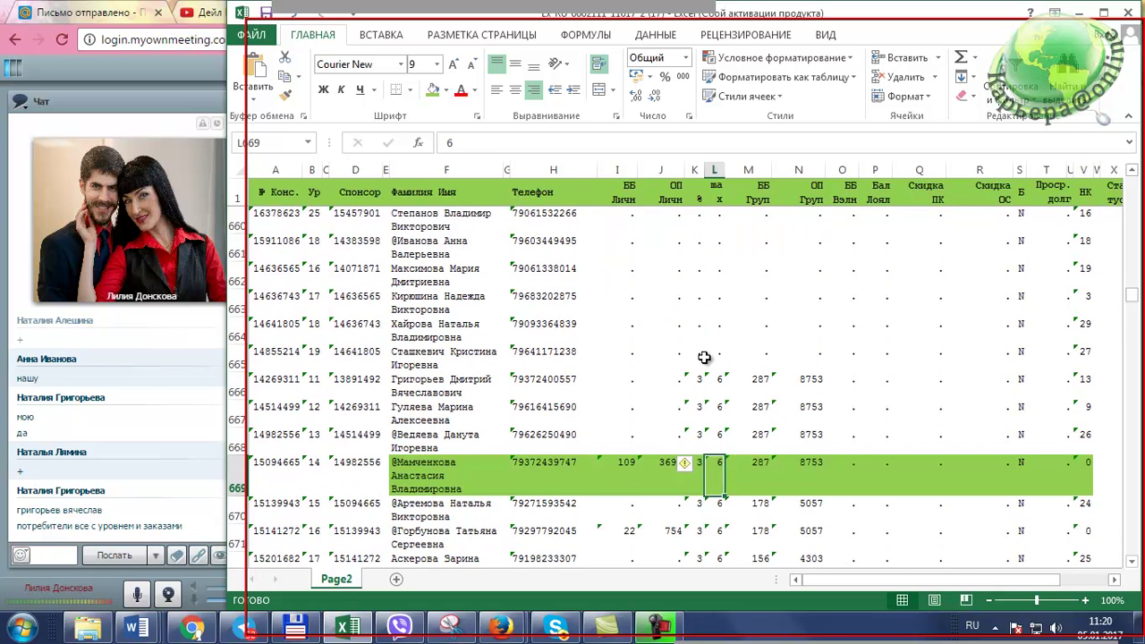
scroll(705, 357, "down", 2)
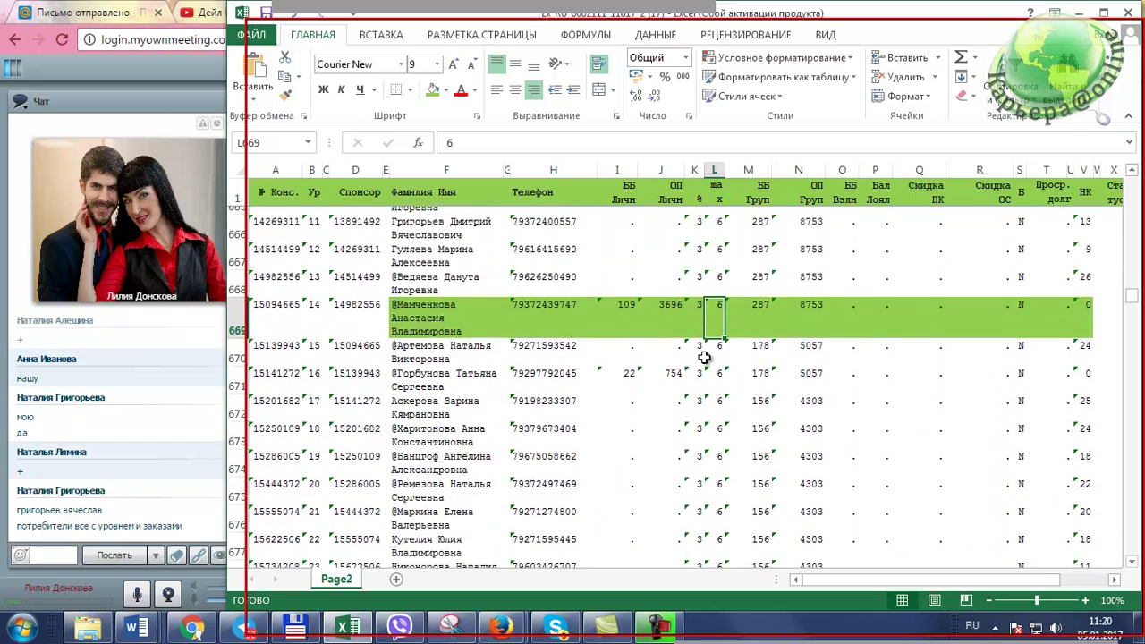
scroll(703, 366, "down", 2)
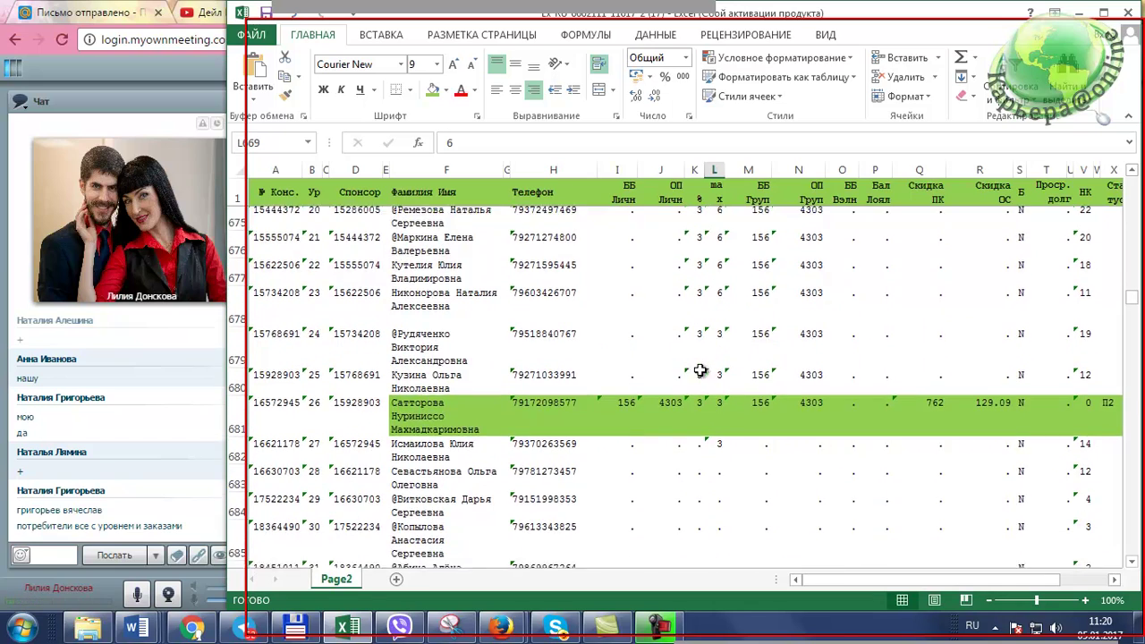
Step: Fill the ordering consultant's cells in row 703 with green, from name cell F703 through the status column
scroll(699, 370, "down", 7)
scroll(699, 371, "down", 3)
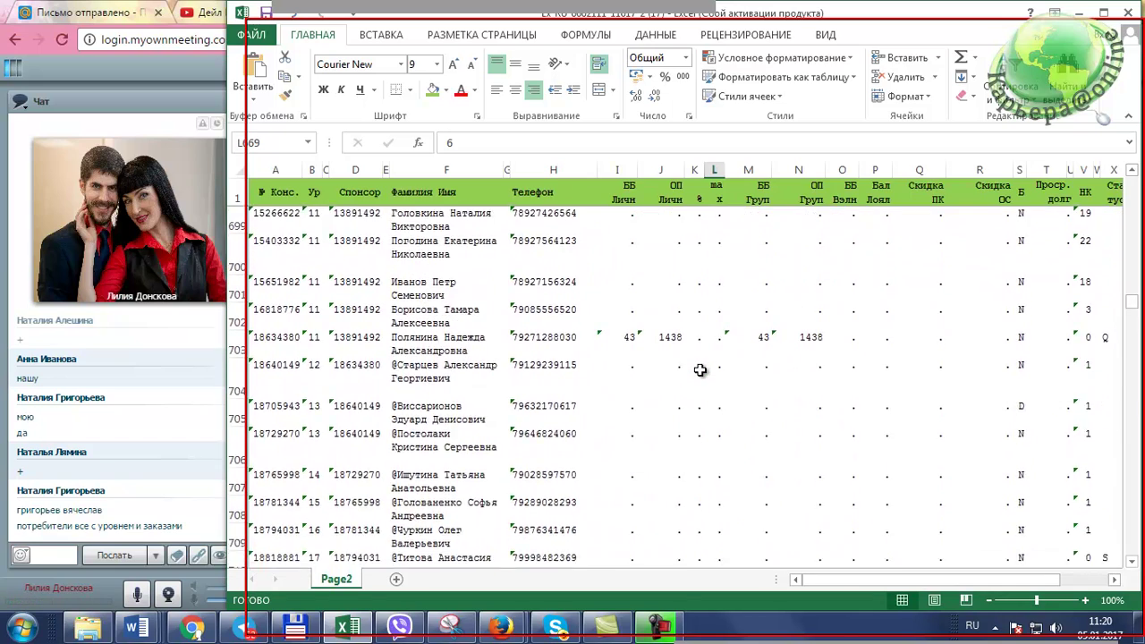
scroll(696, 368, "up", 1)
scroll(696, 367, "up", 1)
left_click_drag(409, 345, 1107, 341)
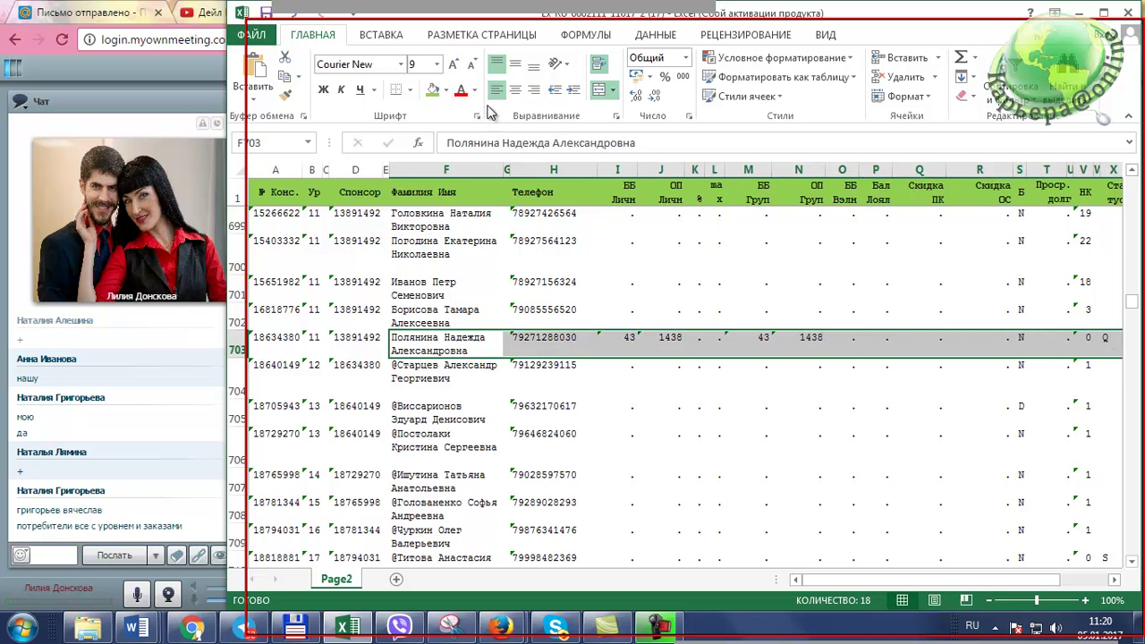
left_click(433, 89)
Step: Review the structure from highlighted row 719 back up to the lead consultant in row 645
scroll(480, 340, "down", 2)
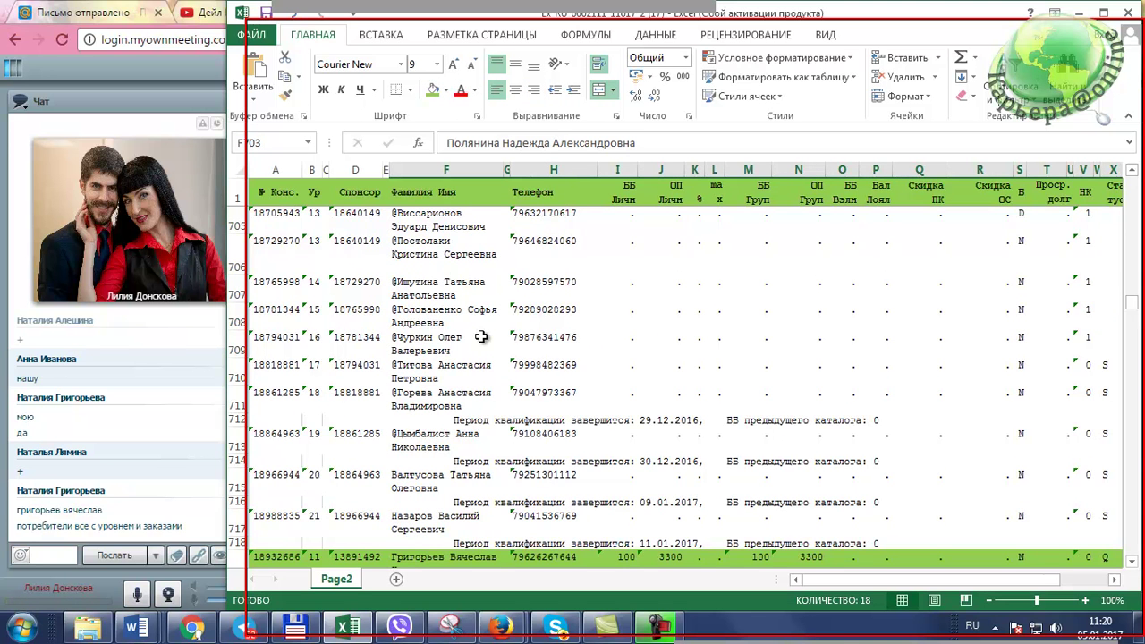
scroll(488, 353, "down", 1)
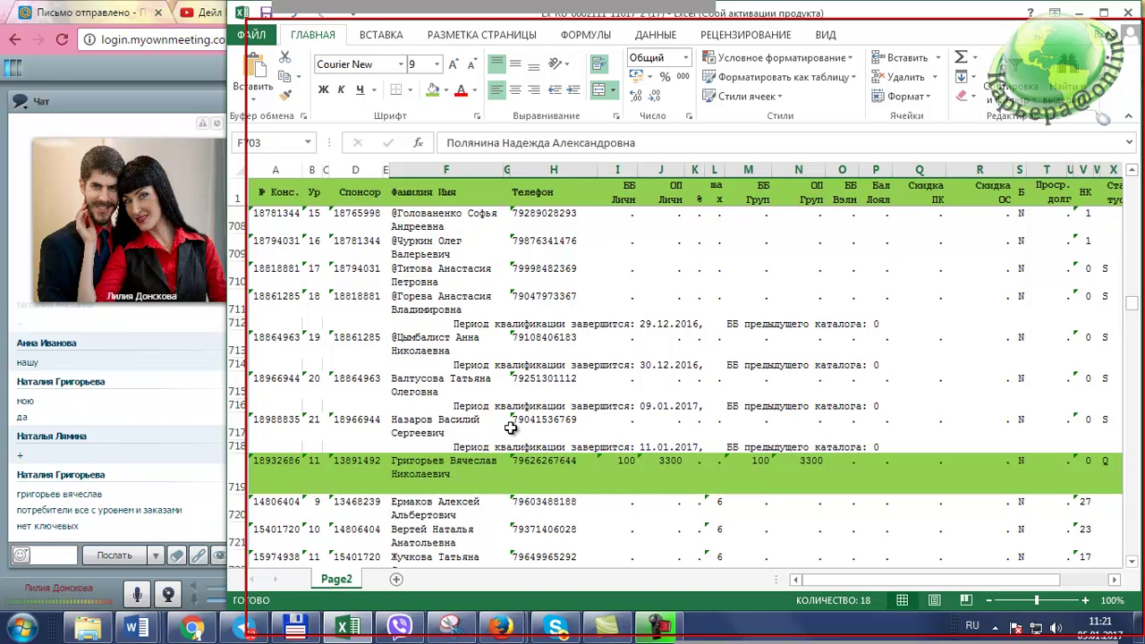
scroll(510, 428, "up", 1)
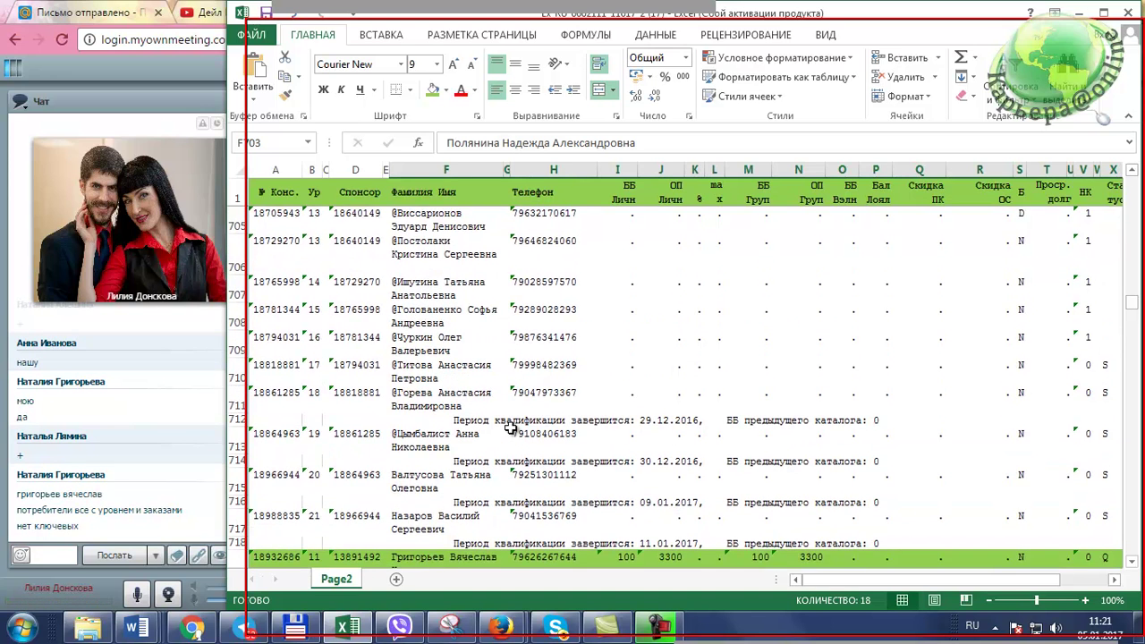
scroll(510, 427, "up", 2)
scroll(510, 428, "up", 6)
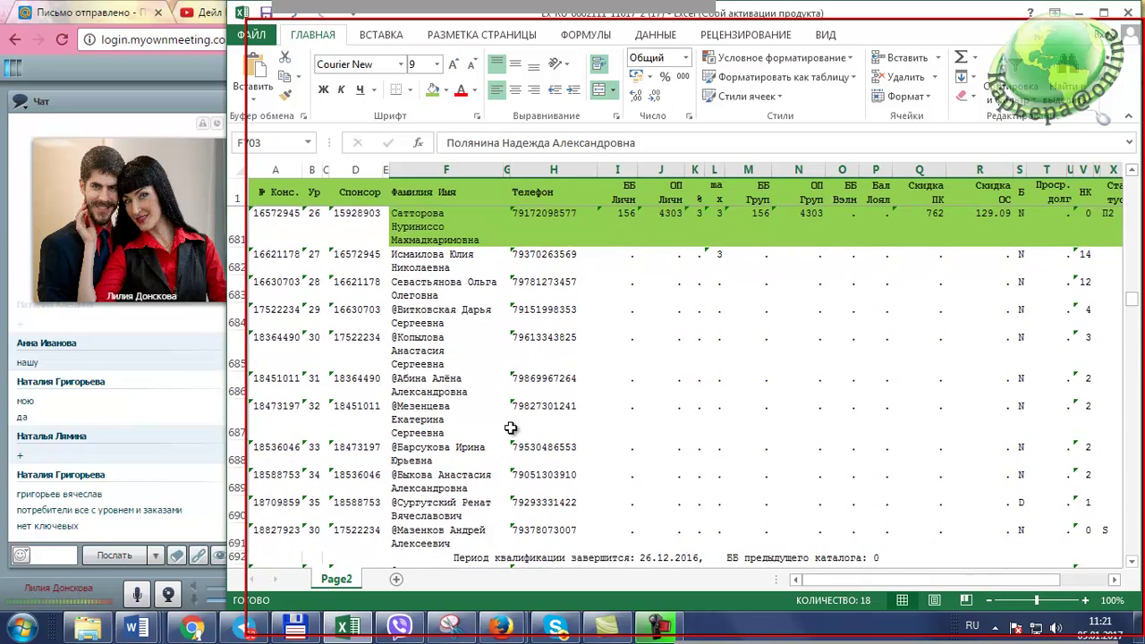
scroll(509, 427, "up", 3)
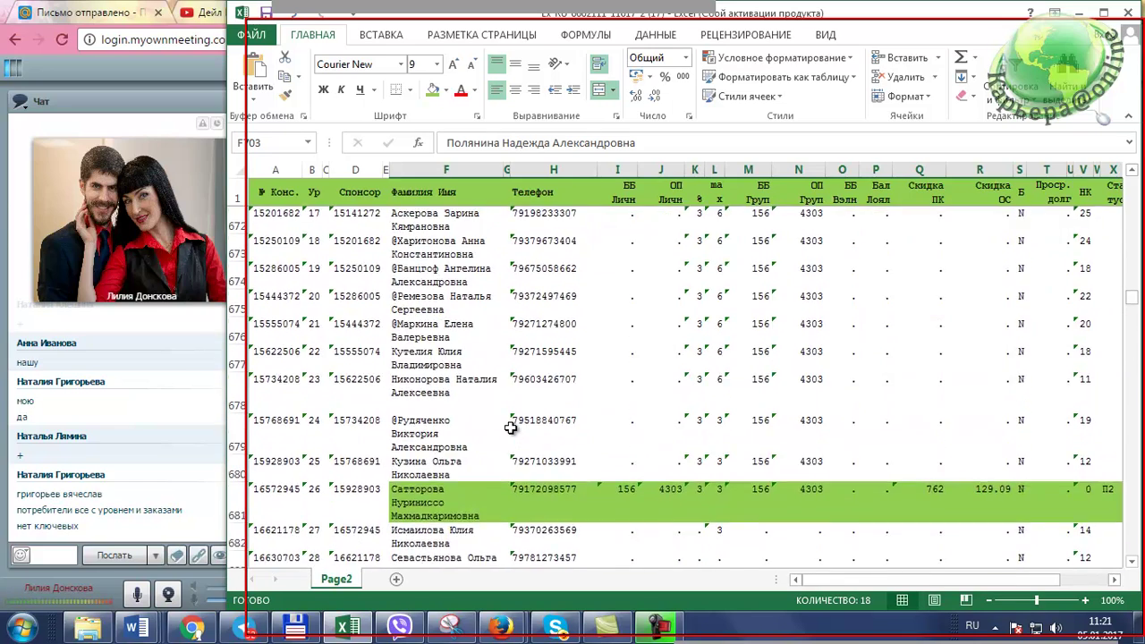
scroll(509, 428, "up", 2)
scroll(510, 428, "up", 6)
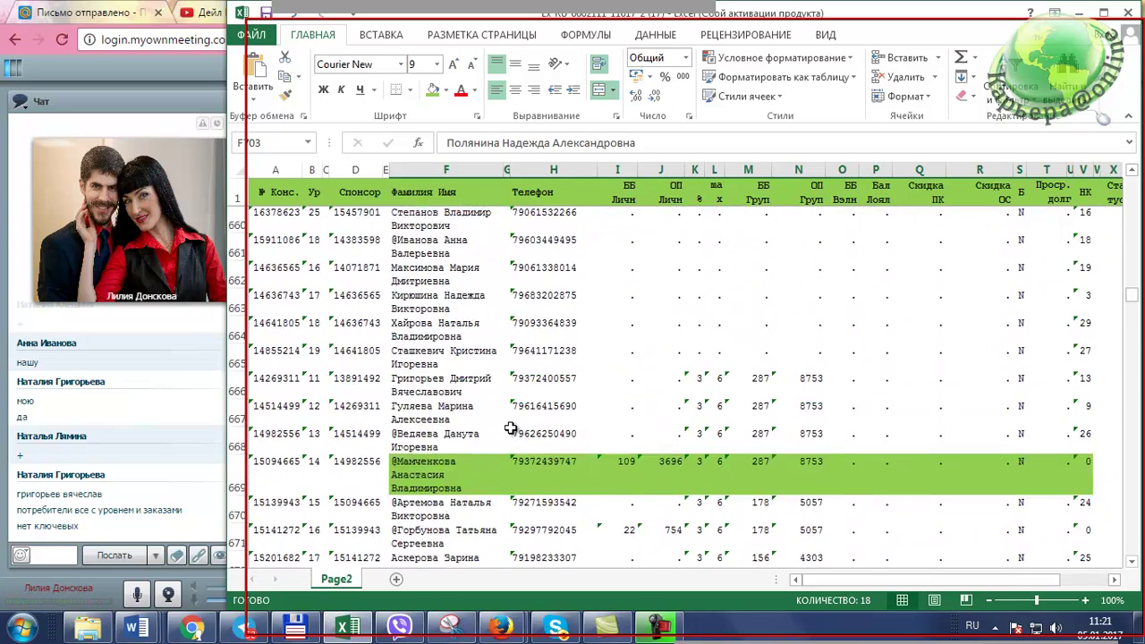
scroll(509, 428, "up", 3)
Step: Go through the structure from row 645 down to row 719, comparing the highlighted ordering consultants with the newcomers
scroll(510, 427, "down", 2)
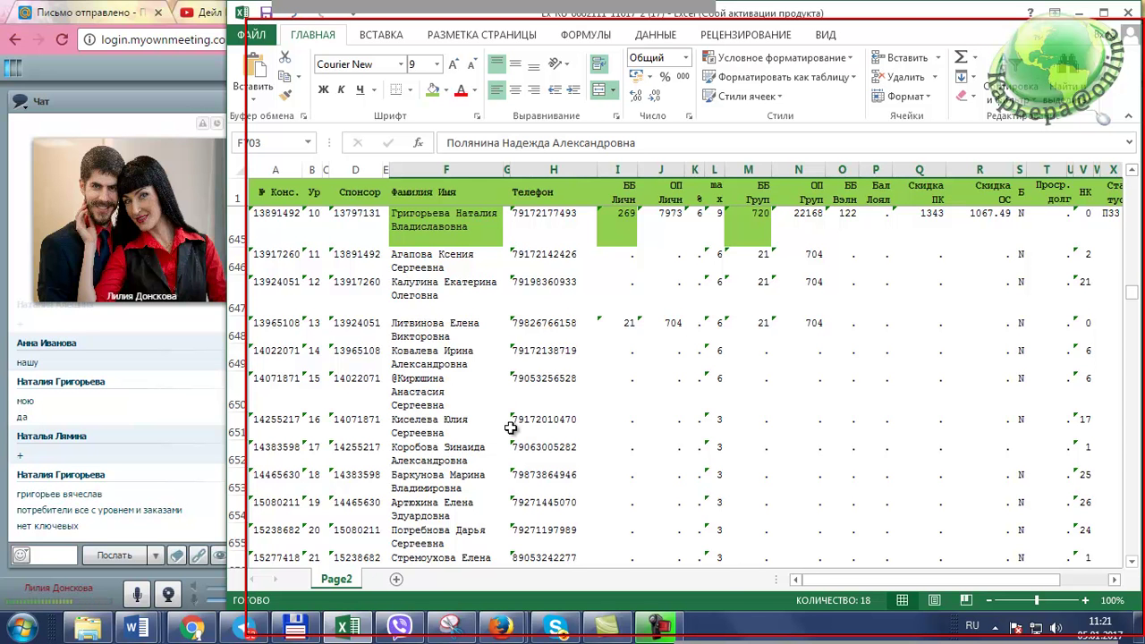
scroll(510, 429, "down", 5)
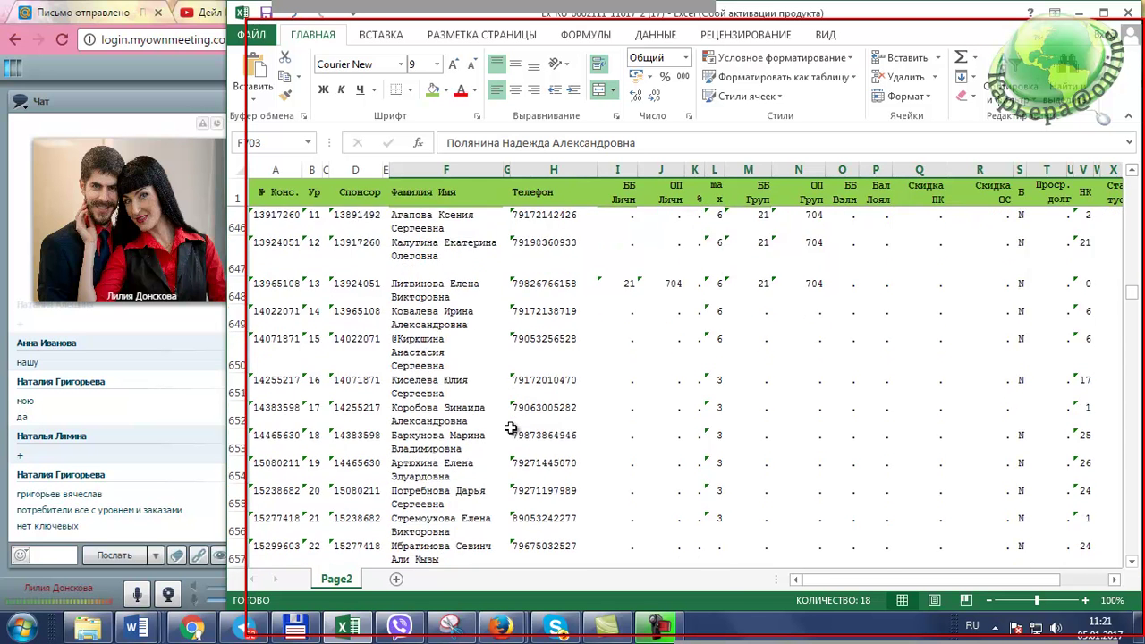
scroll(510, 429, "down", 8)
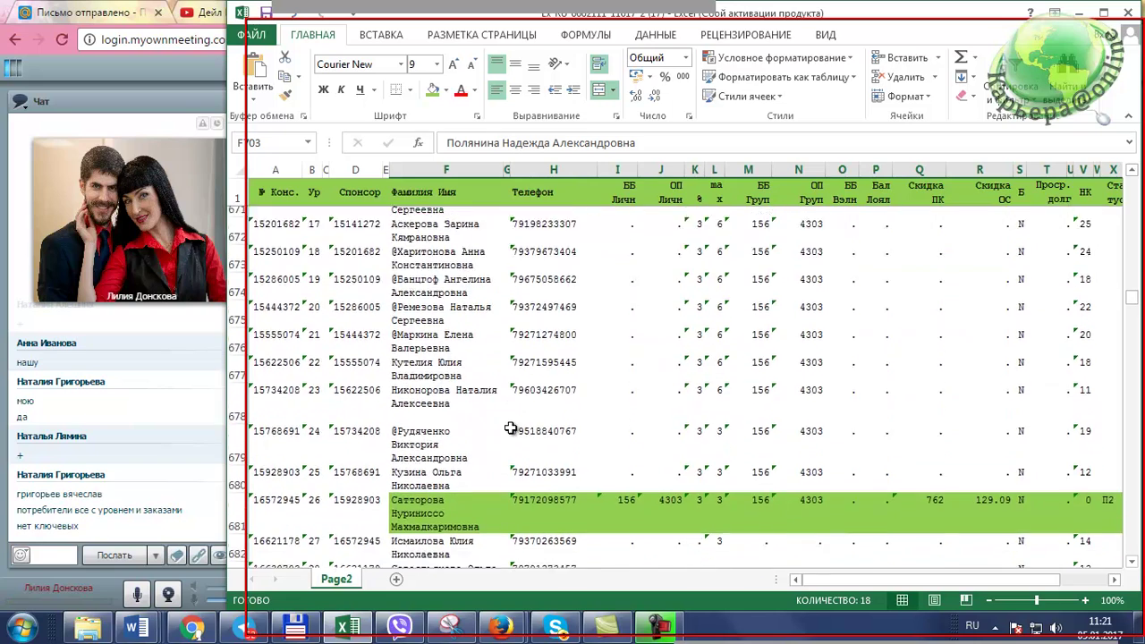
scroll(510, 429, "down", 3)
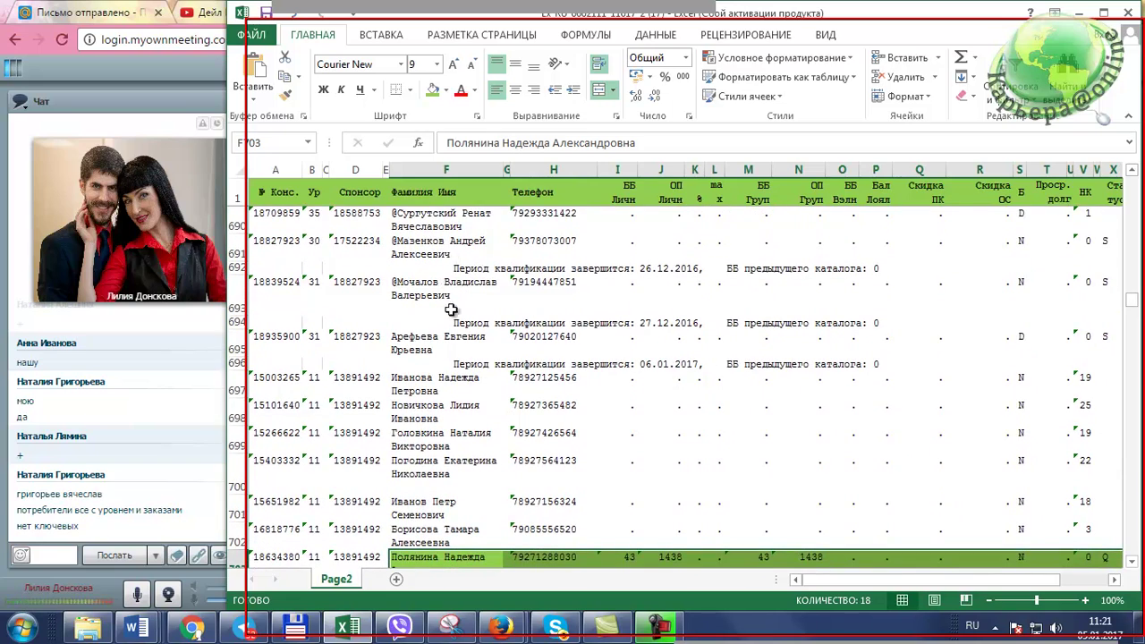
scroll(454, 369, "down", 4)
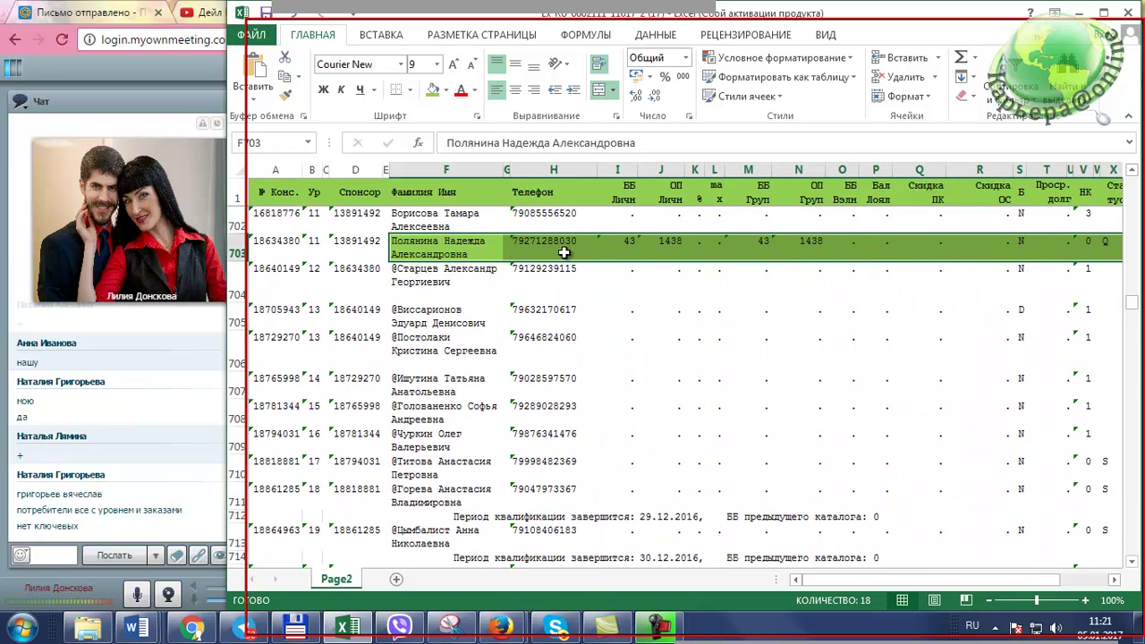
scroll(569, 253, "up", 3)
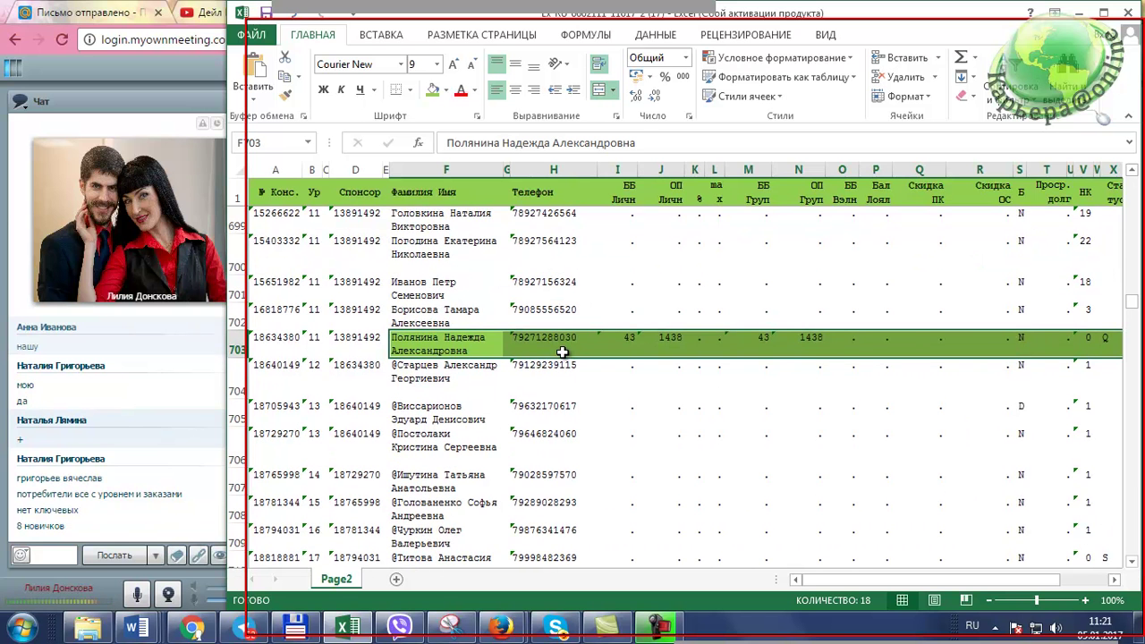
scroll(564, 352, "down", 3)
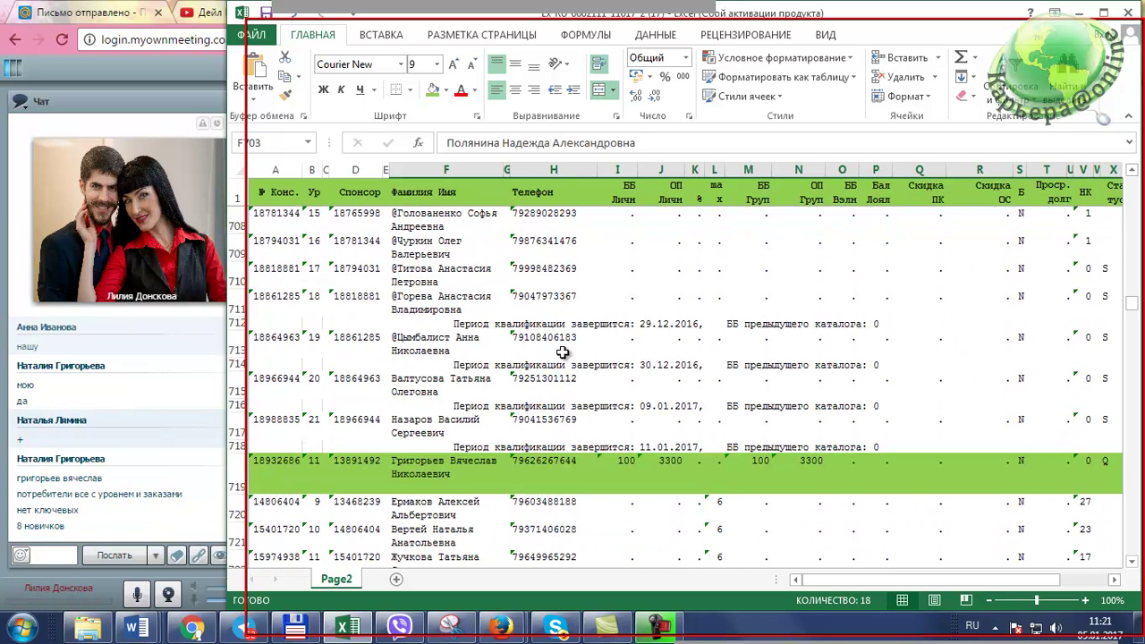
Step: Step through the newcomers' name cells F711, F713, F715, F717 and F719 to examine each recent registration
left_click(424, 304)
left_click(430, 346)
left_click(438, 383)
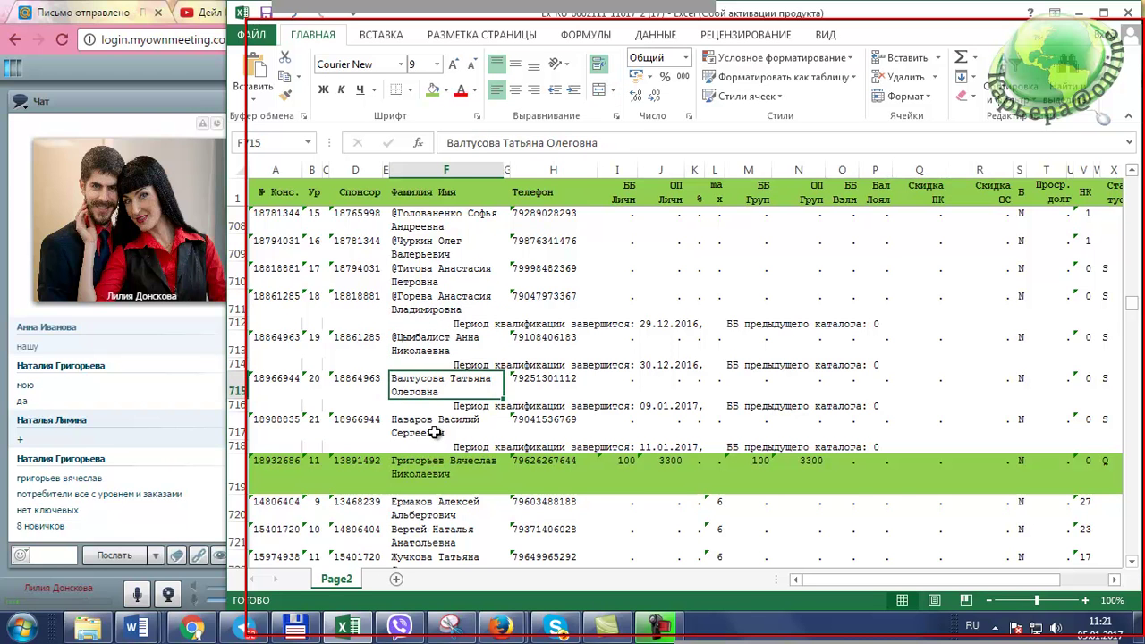
left_click(437, 428)
left_click(441, 473)
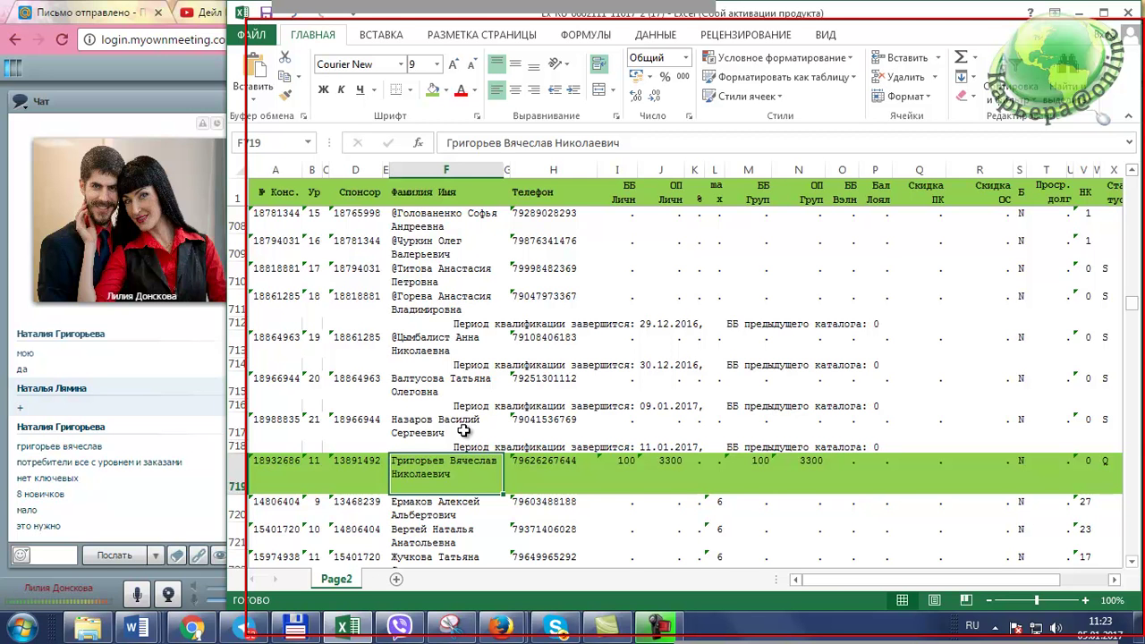
Step: Examine the consultants in name cells F709, F708 and F707 and the sponsor chain above them up to row 703
scroll(463, 430, "up", 1)
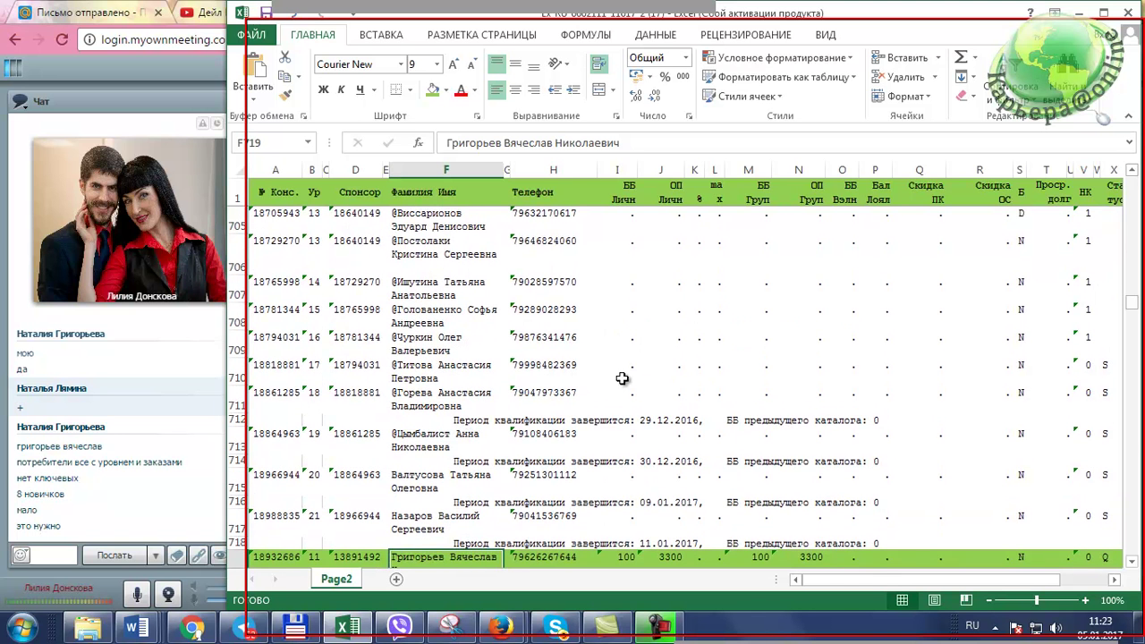
left_click(427, 349)
left_click(425, 317)
left_click(420, 289)
scroll(447, 362, "up", 2)
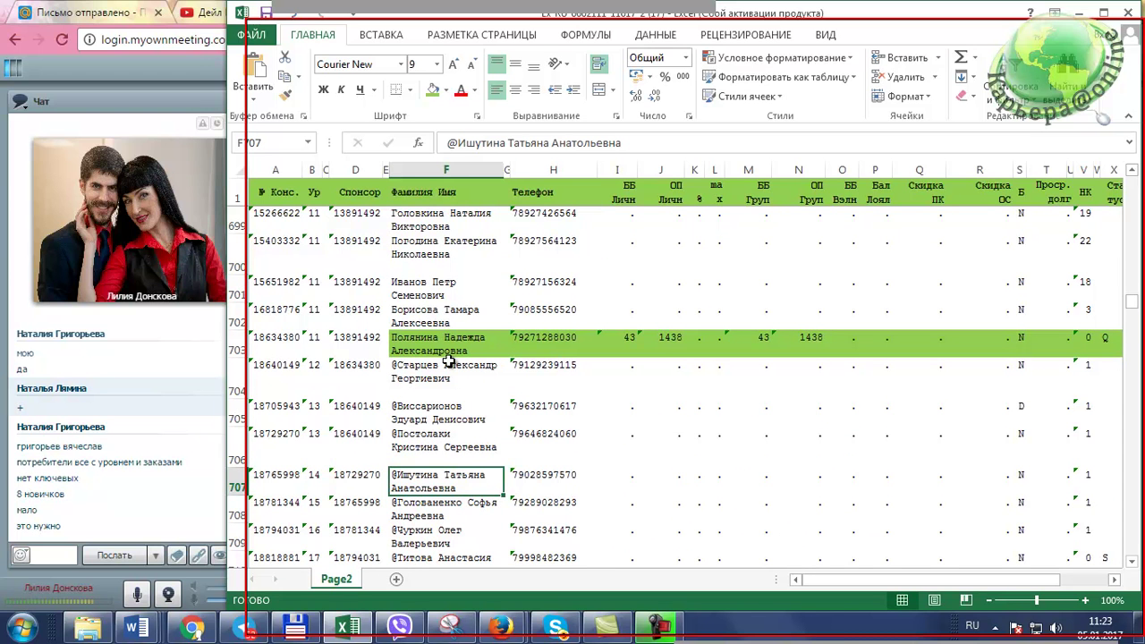
Step: Review the newcomers down to highlighted row 719 and the structure back up past the lead consultant in row 645
scroll(455, 366, "down", 1)
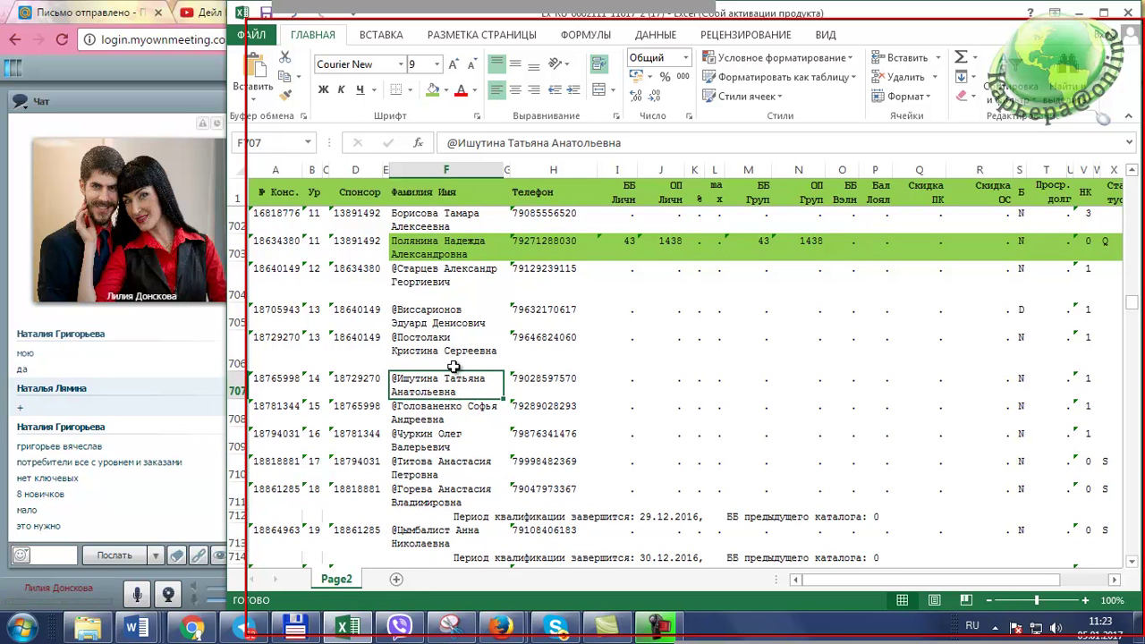
scroll(455, 367, "down", 2)
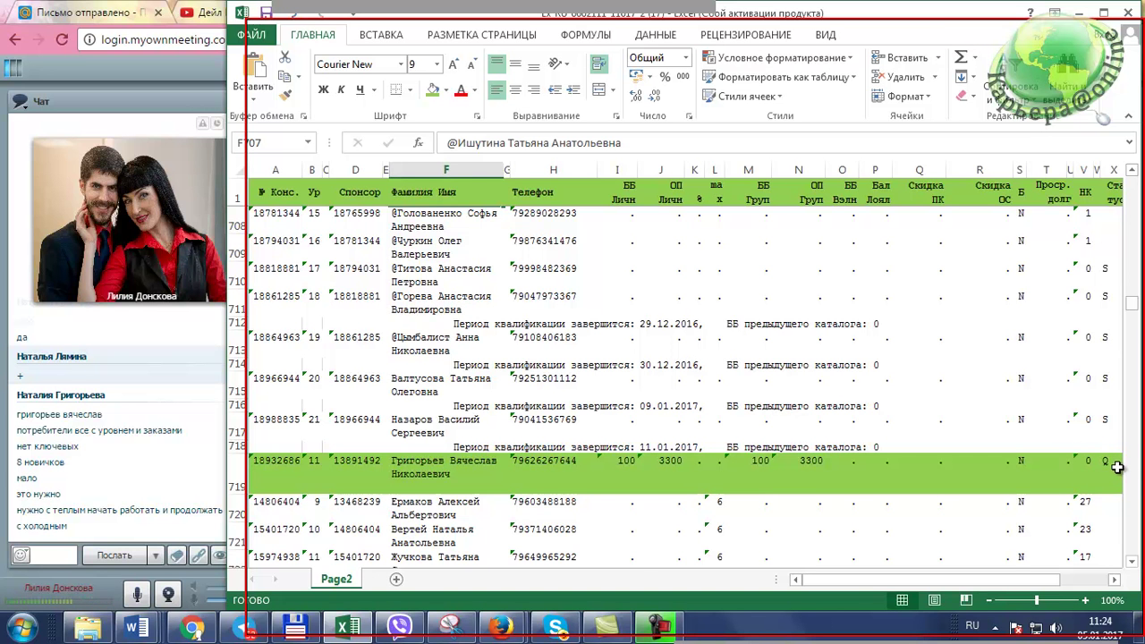
scroll(1109, 456, "up", 7)
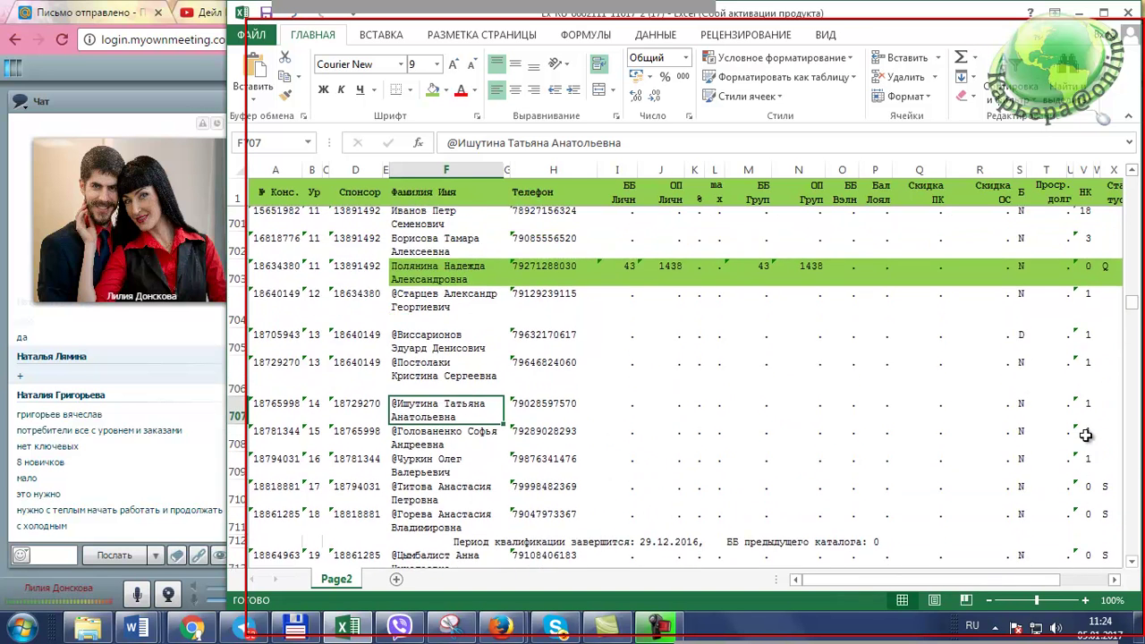
scroll(1087, 427, "up", 11)
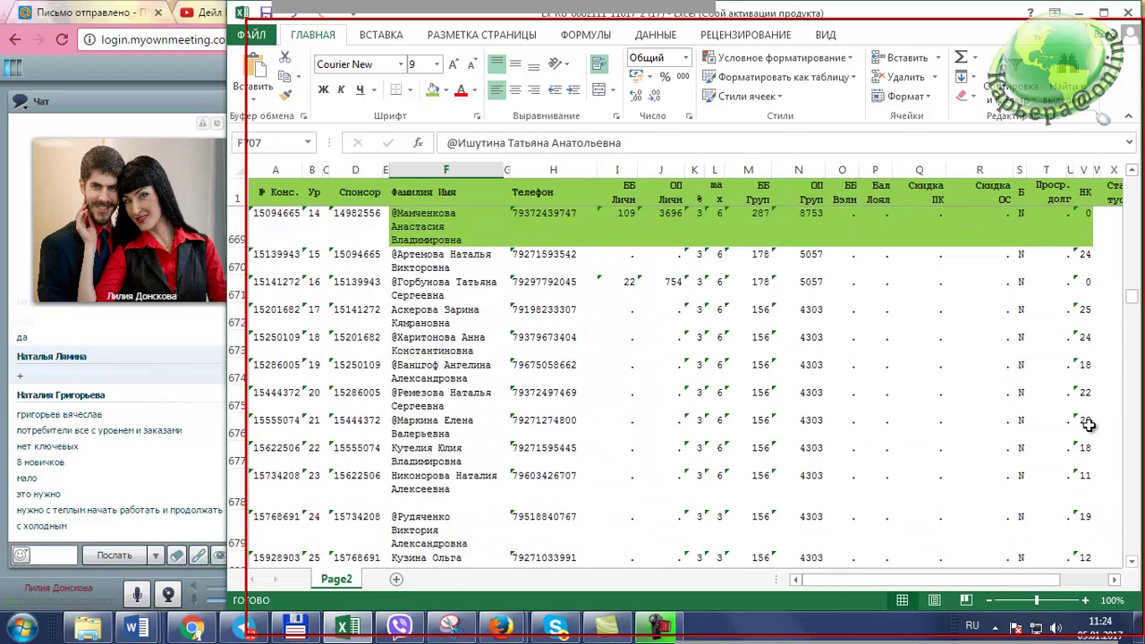
scroll(1089, 426, "up", 6)
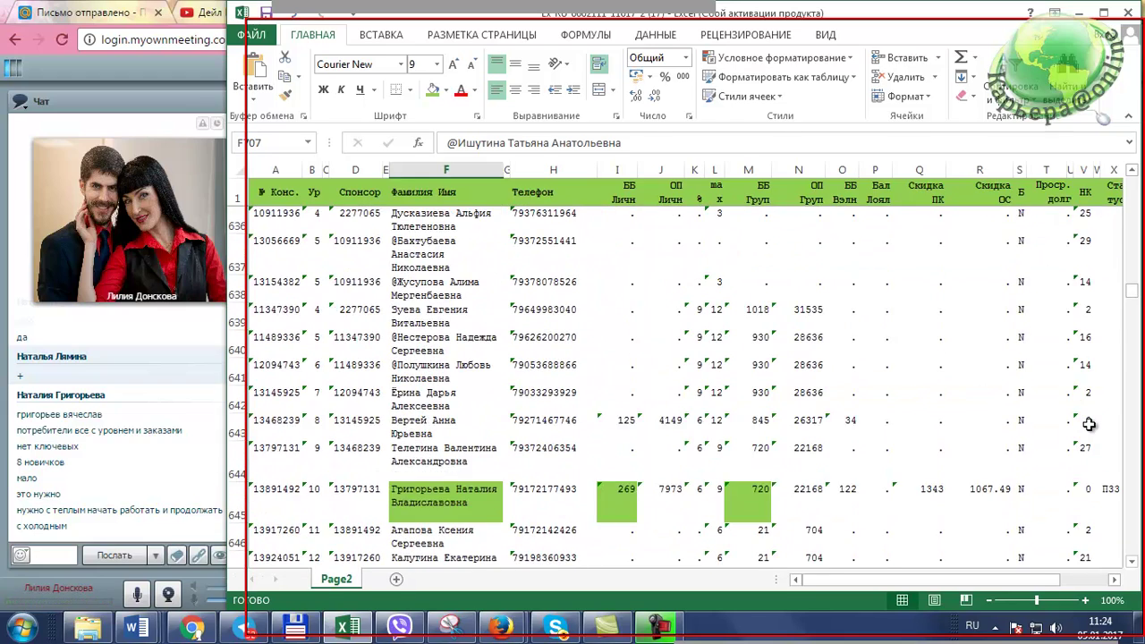
scroll(1088, 424, "up", 9)
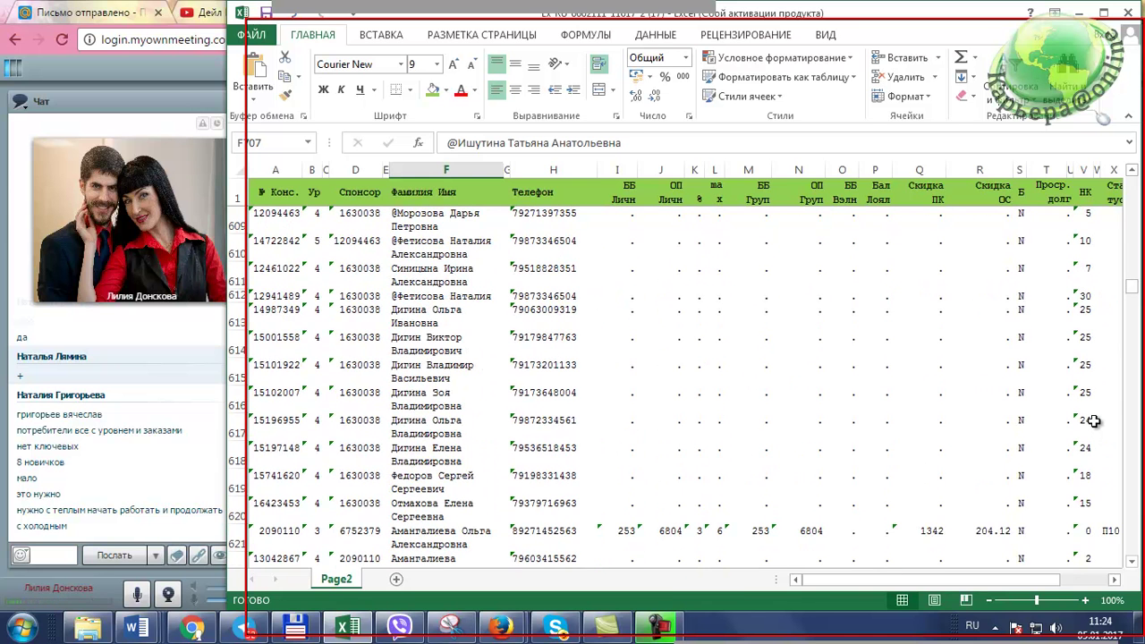
Step: Search the report for another consultant by surname and first name, and fill her name cell F1666 with green
key("ctrl+f")
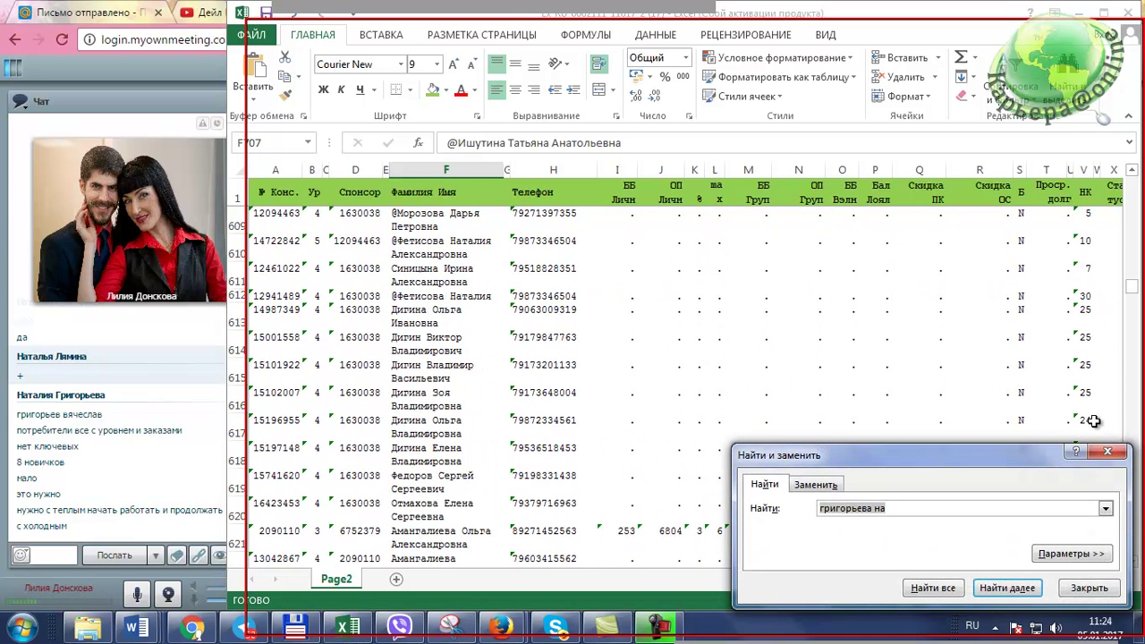
type("иванова ан")
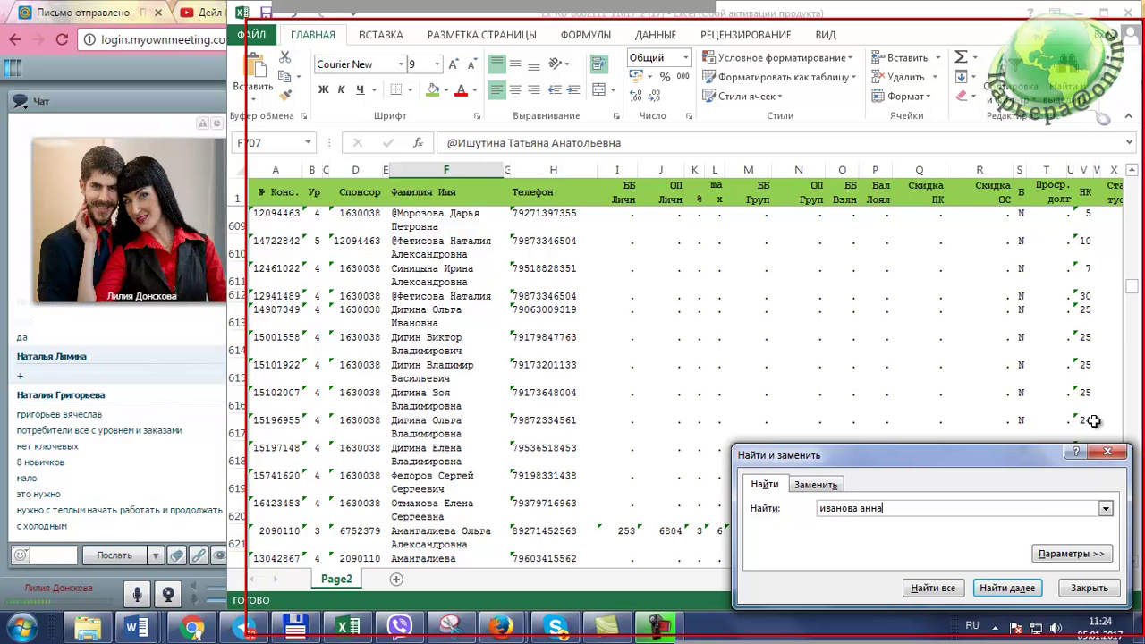
key("Return")
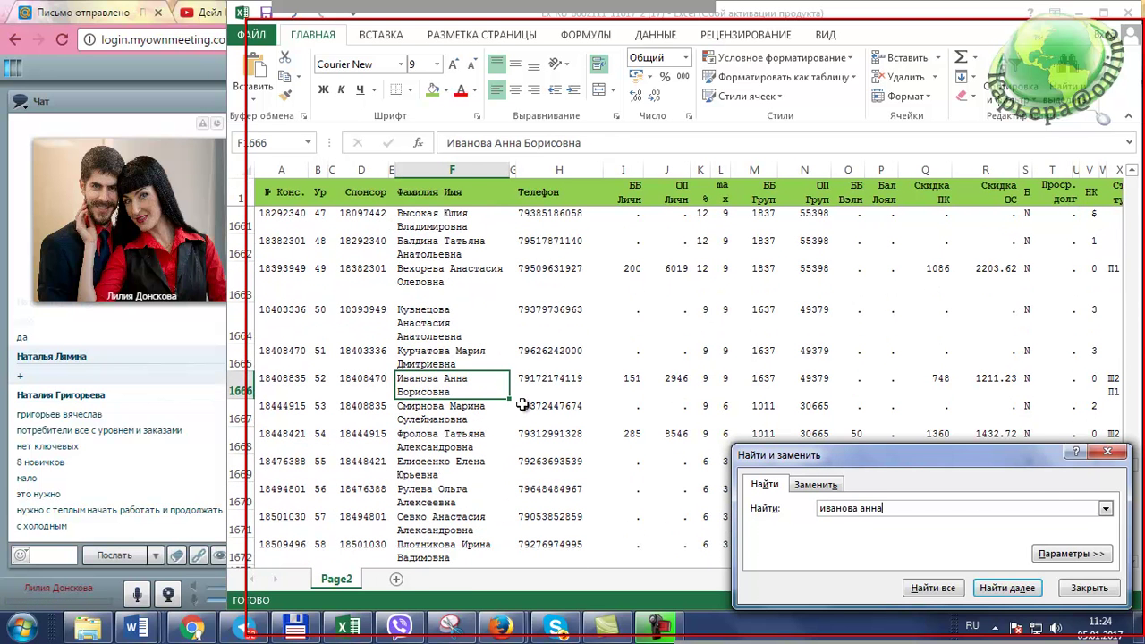
left_click(434, 89)
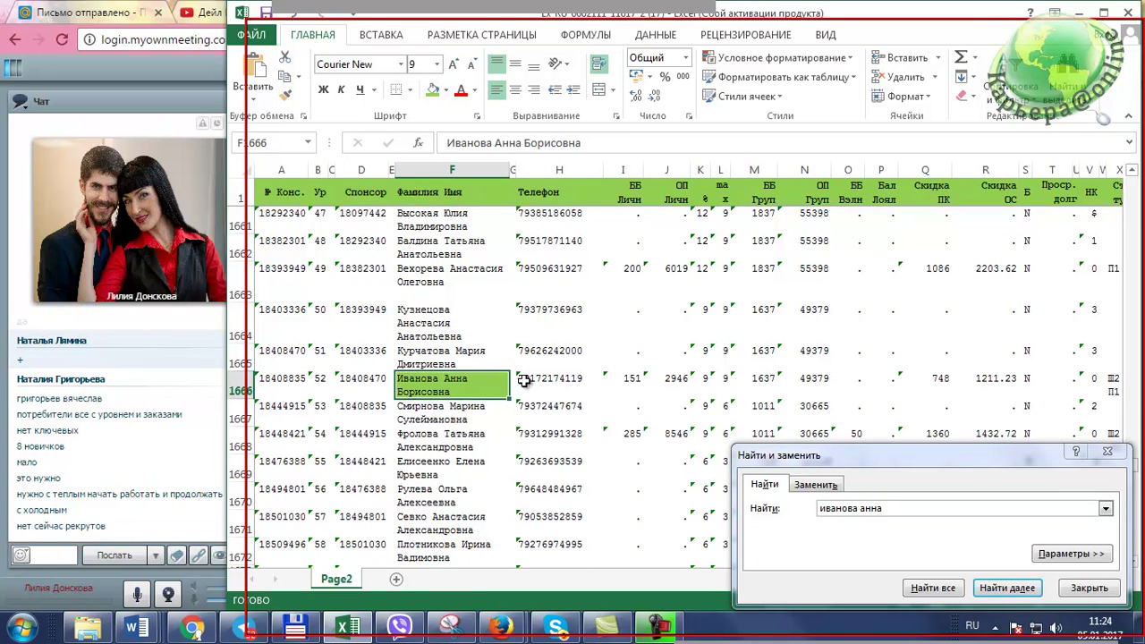
Step: Examine the structure below row 1666, checking the personal points in I1676 and the newcomer's status in row 1692
scroll(851, 392, "down", 4)
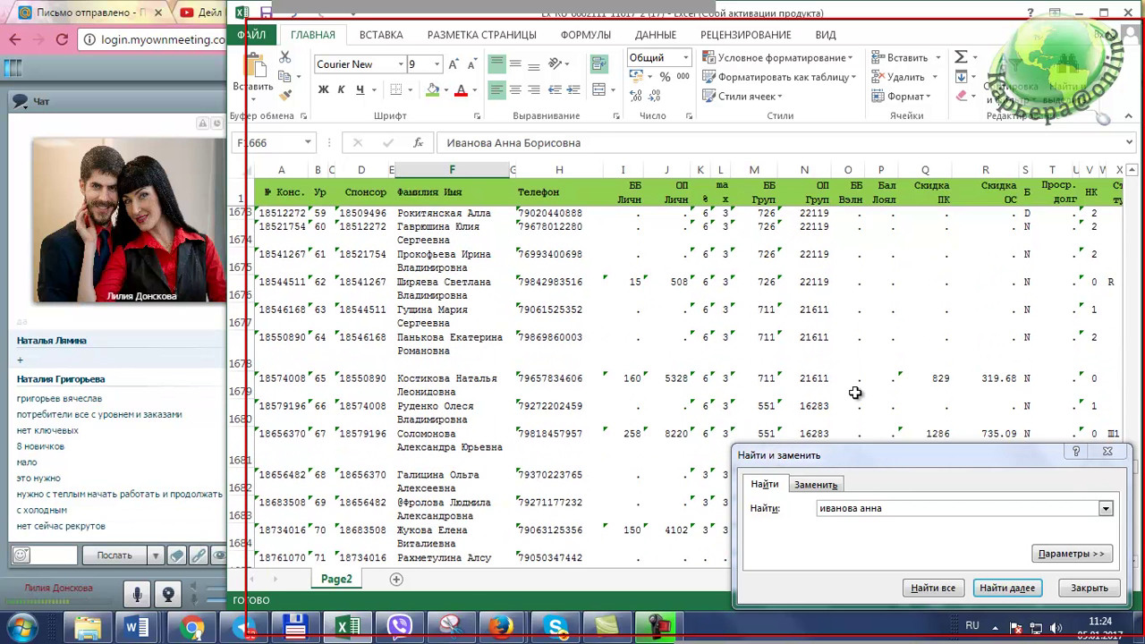
left_click(1110, 286)
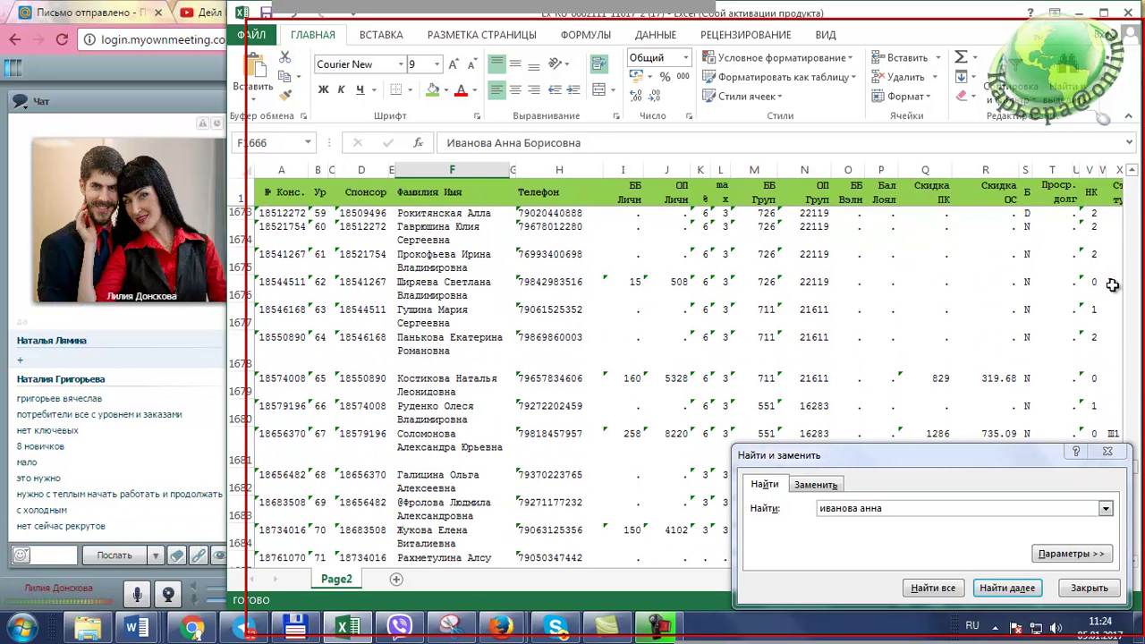
left_click(636, 282)
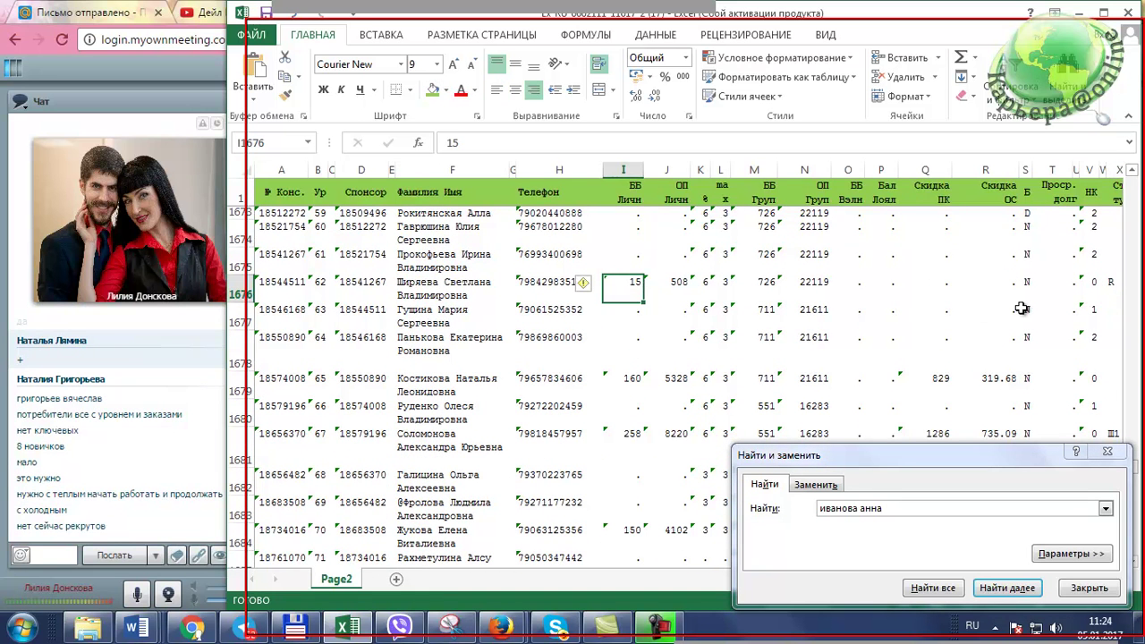
scroll(924, 310, "down", 4)
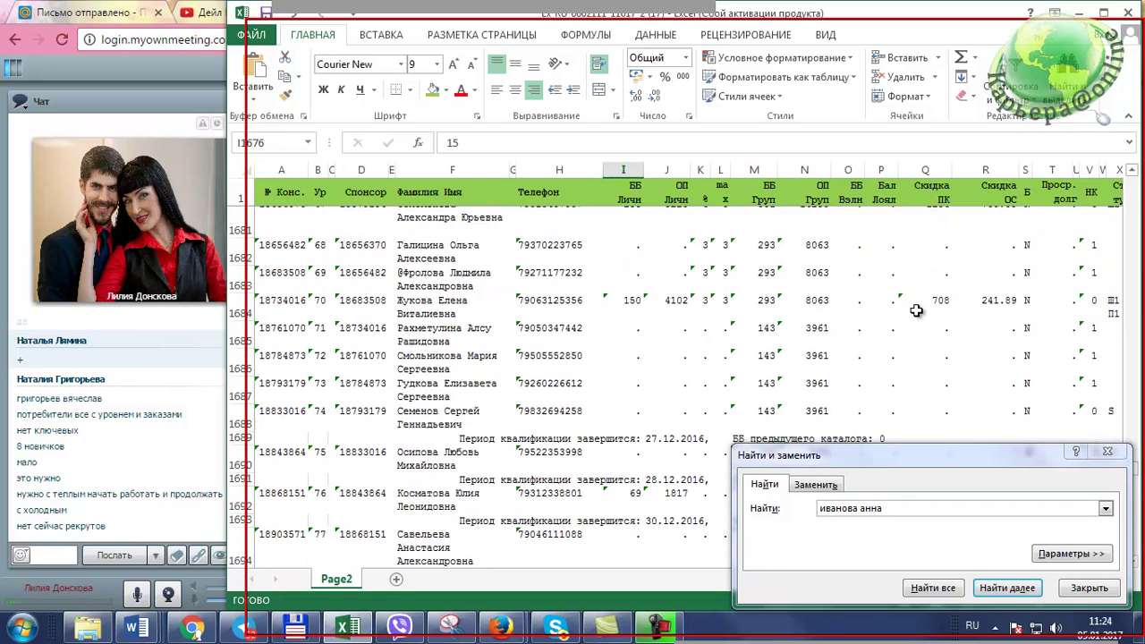
scroll(801, 313, "down", 1)
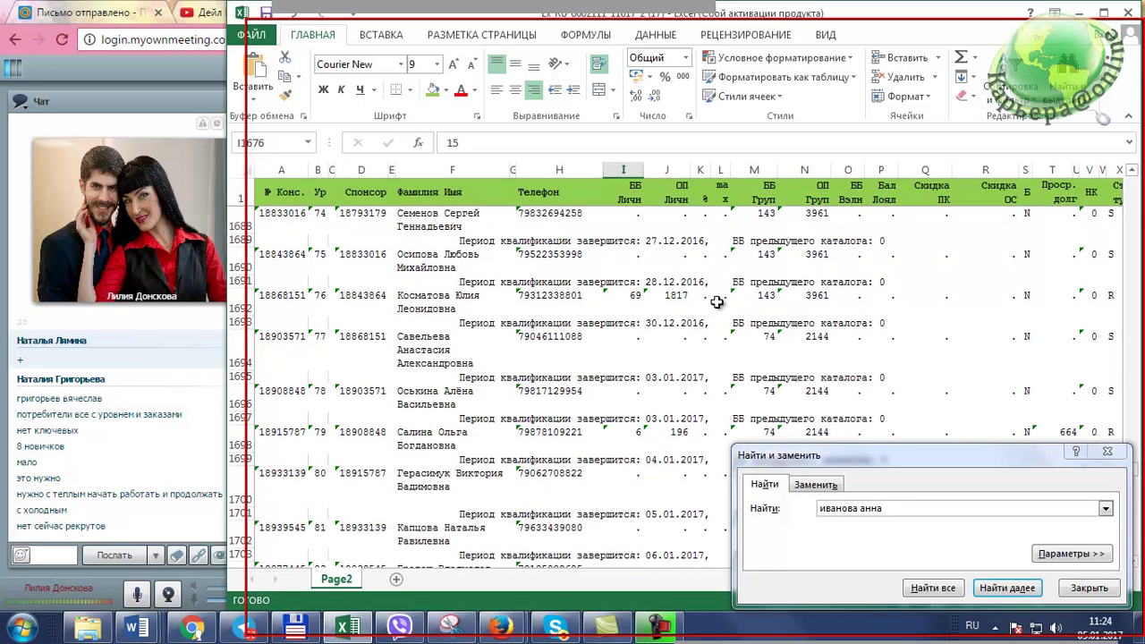
left_click(1111, 302)
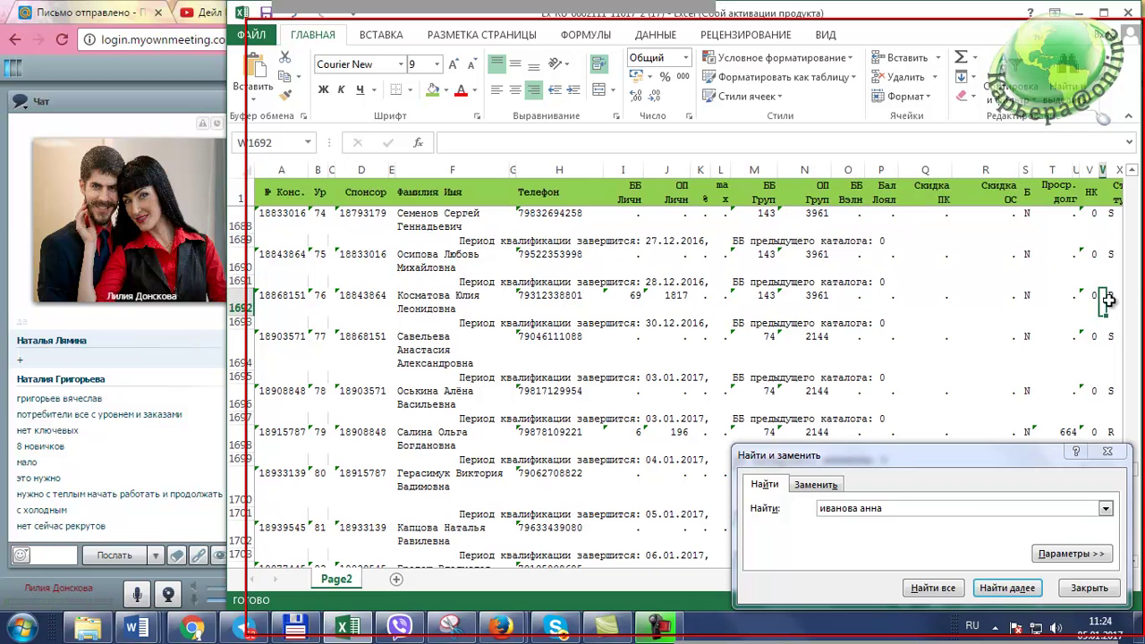
Step: Check the newcomer's status in X1698 and review the remaining consultants down to about row 1731
scroll(1112, 308, "down", 2)
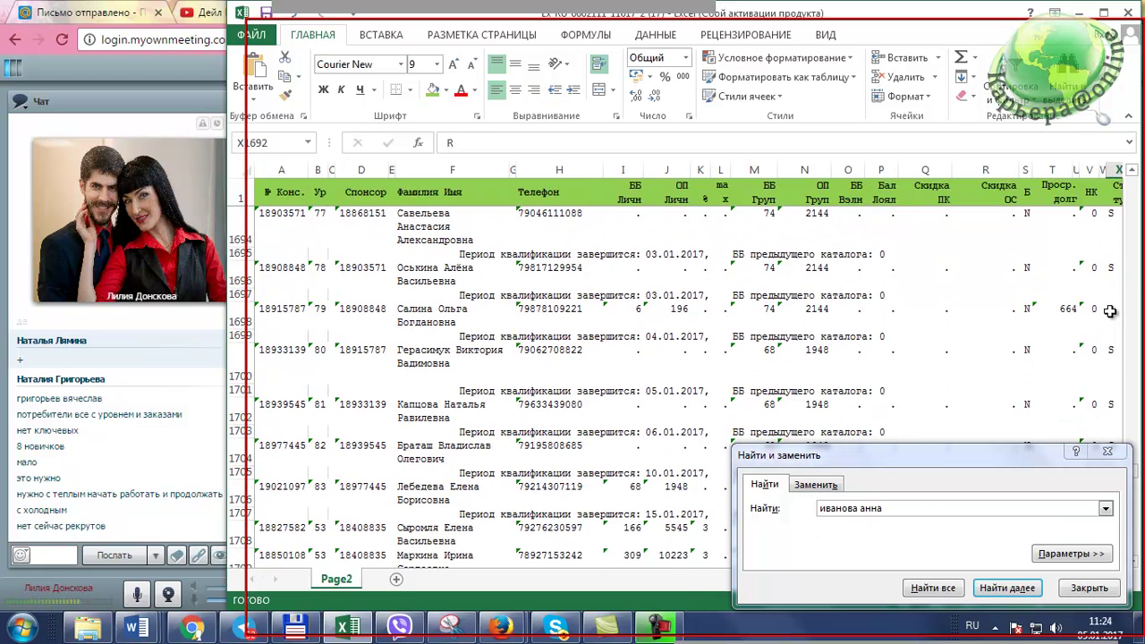
left_click(1109, 310)
scroll(1110, 314, "down", 4)
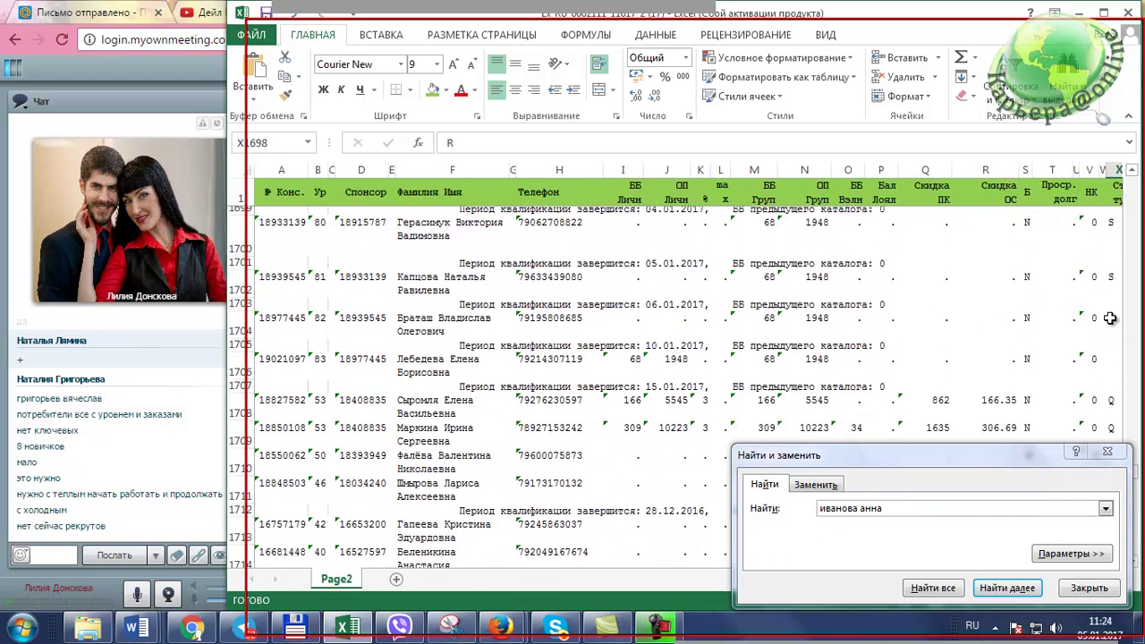
scroll(1109, 318, "down", 1)
scroll(1107, 304, "down", 3)
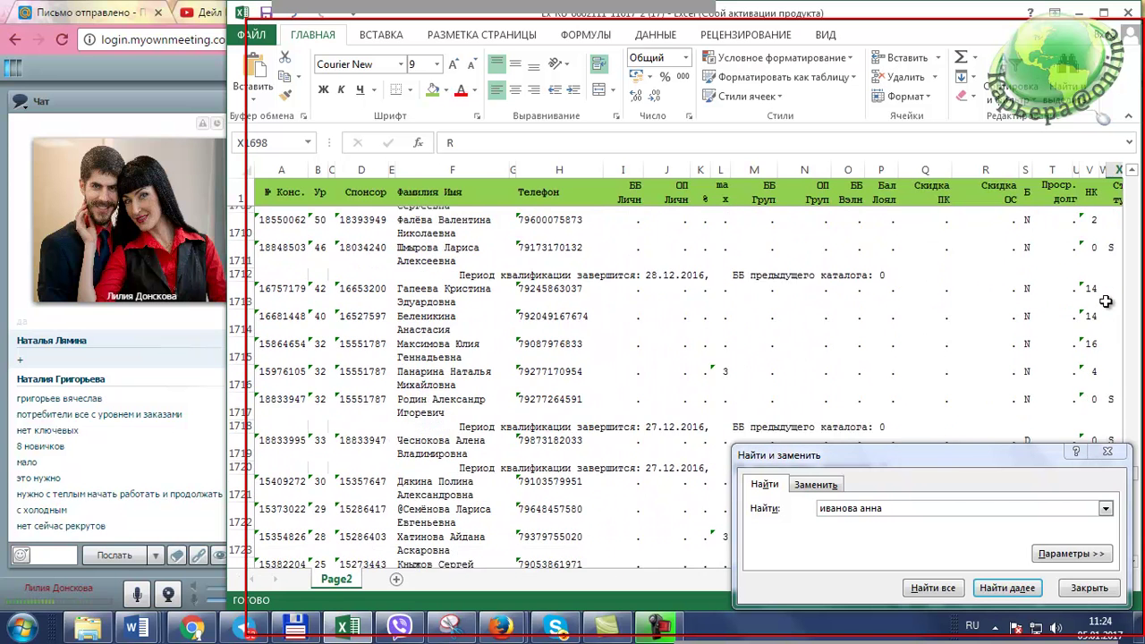
scroll(1107, 302, "down", 2)
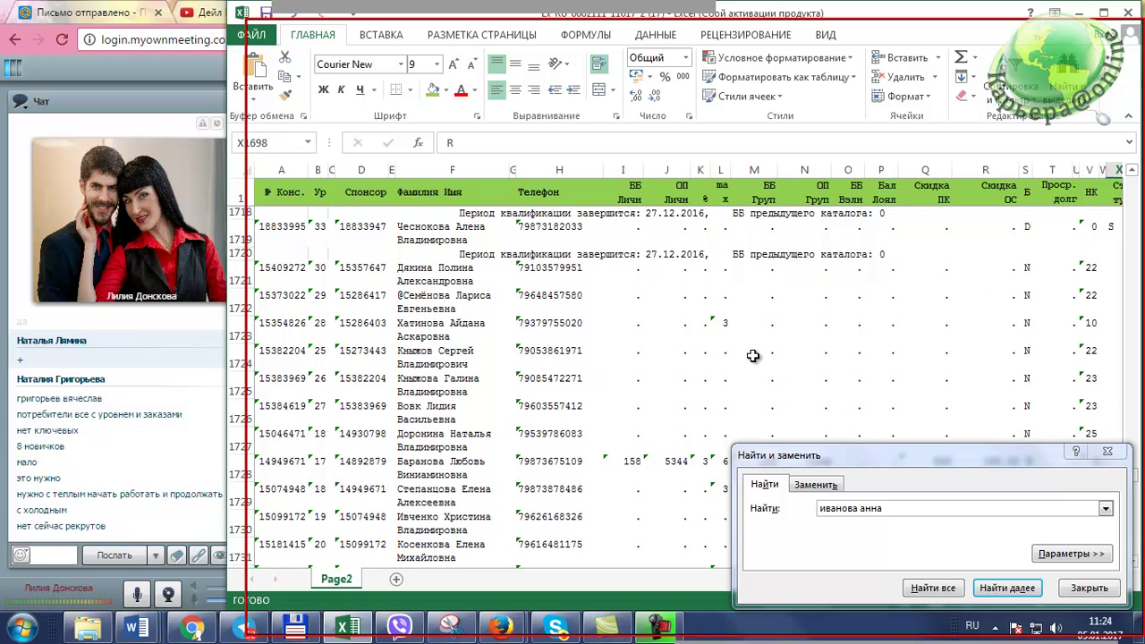
Step: Search for the lead consultant by name to return to row 645, and close the search window
left_click(894, 517)
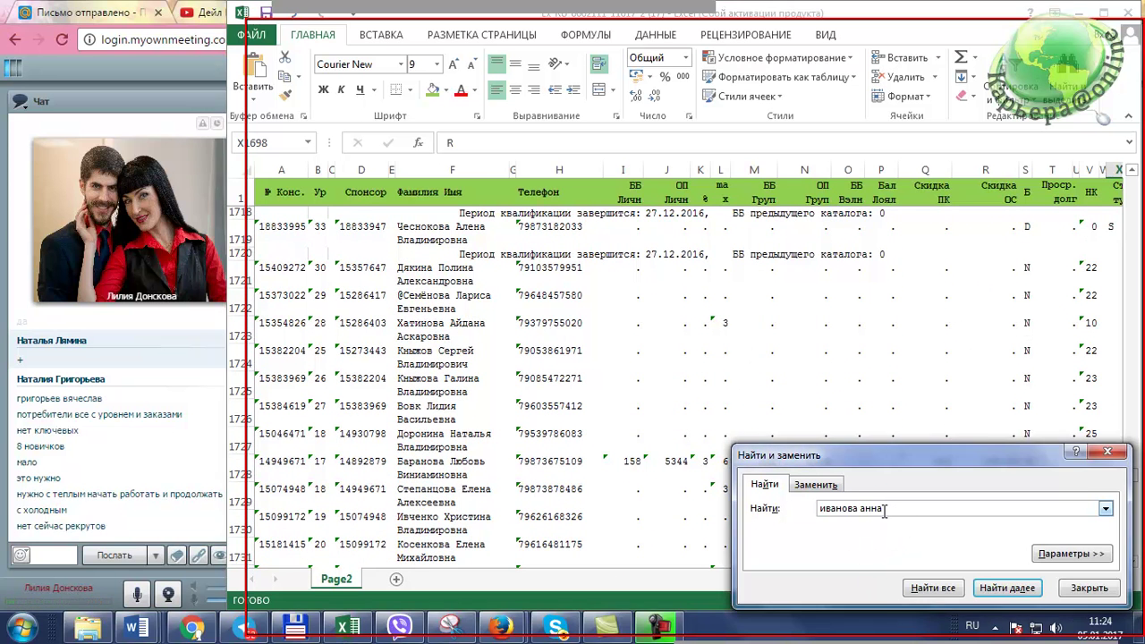
type("григорьева на")
key("Return")
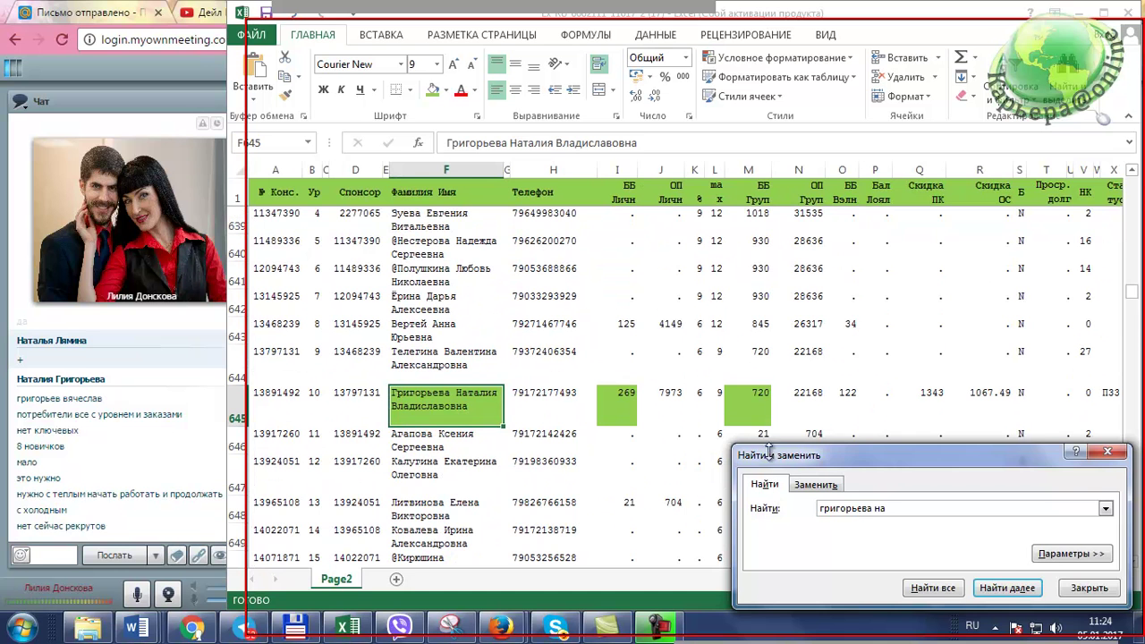
left_click_drag(1100, 455, 1068, 455)
left_click(1111, 439)
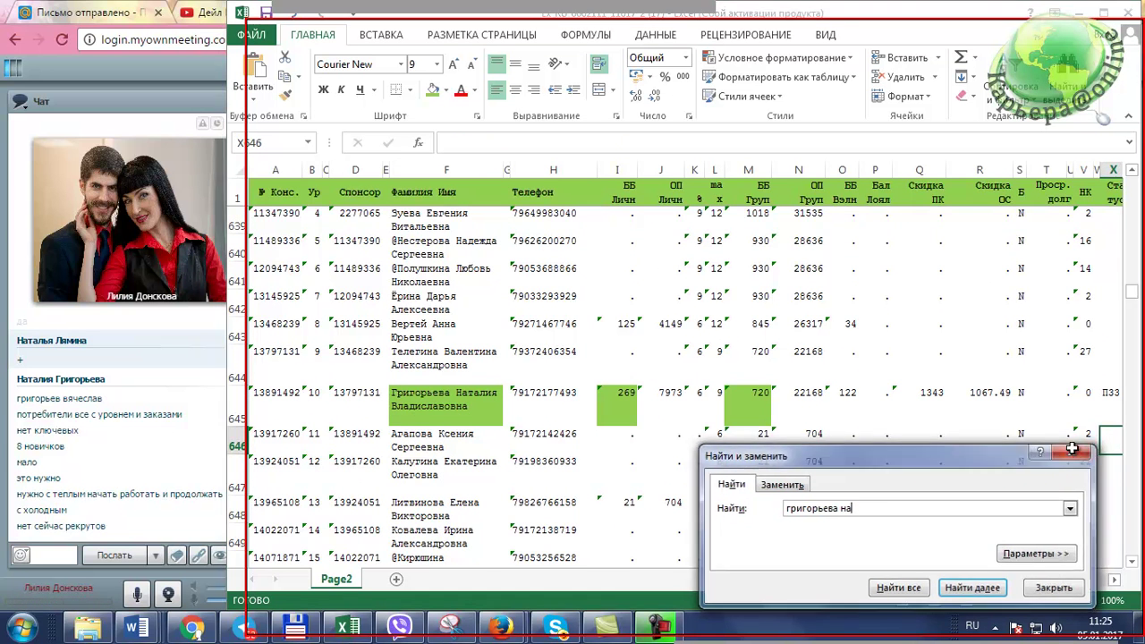
left_click(1071, 449)
Step: Go through the lead consultant's structure from row 645 down to the newcomers below highlighted row 703
scroll(902, 432, "down", 2)
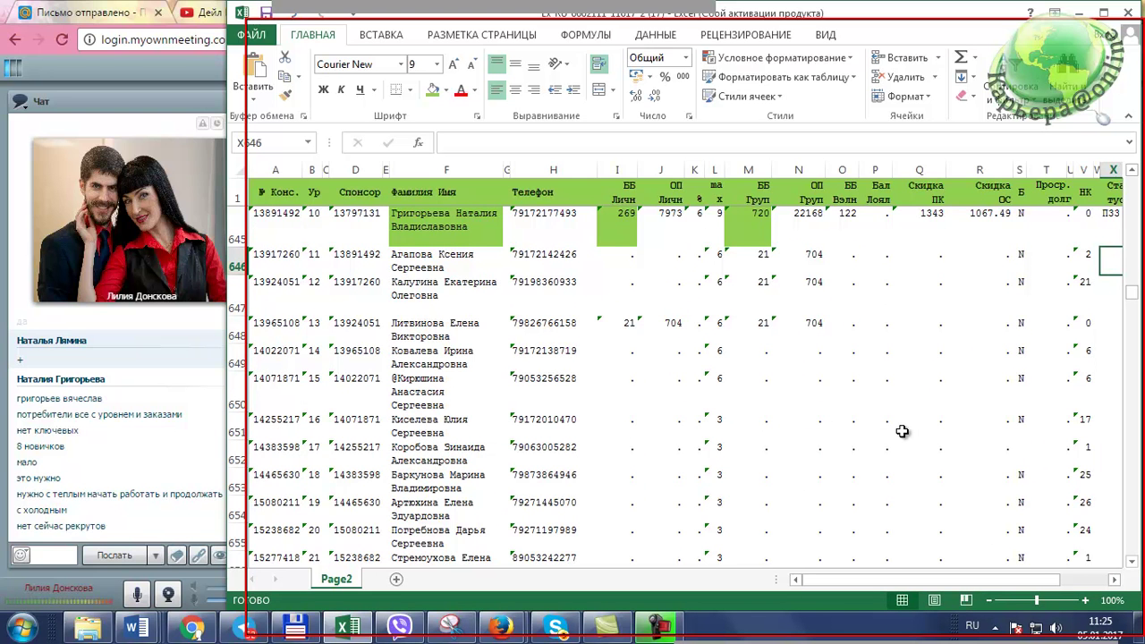
scroll(902, 431, "down", 3)
scroll(901, 431, "down", 4)
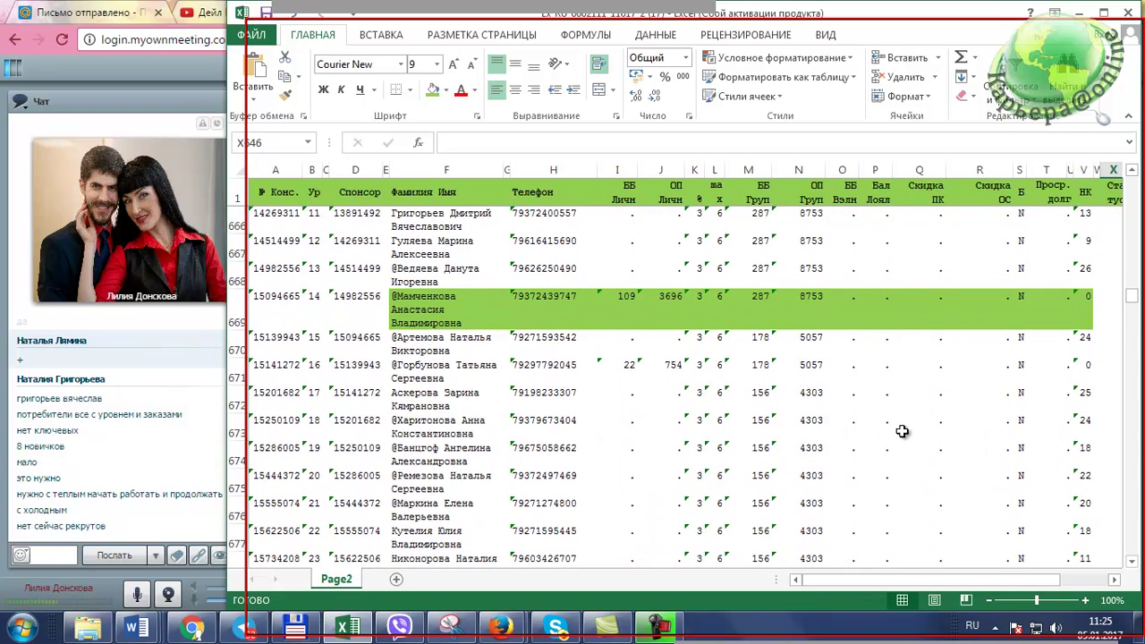
scroll(901, 431, "down", 5)
scroll(902, 431, "down", 3)
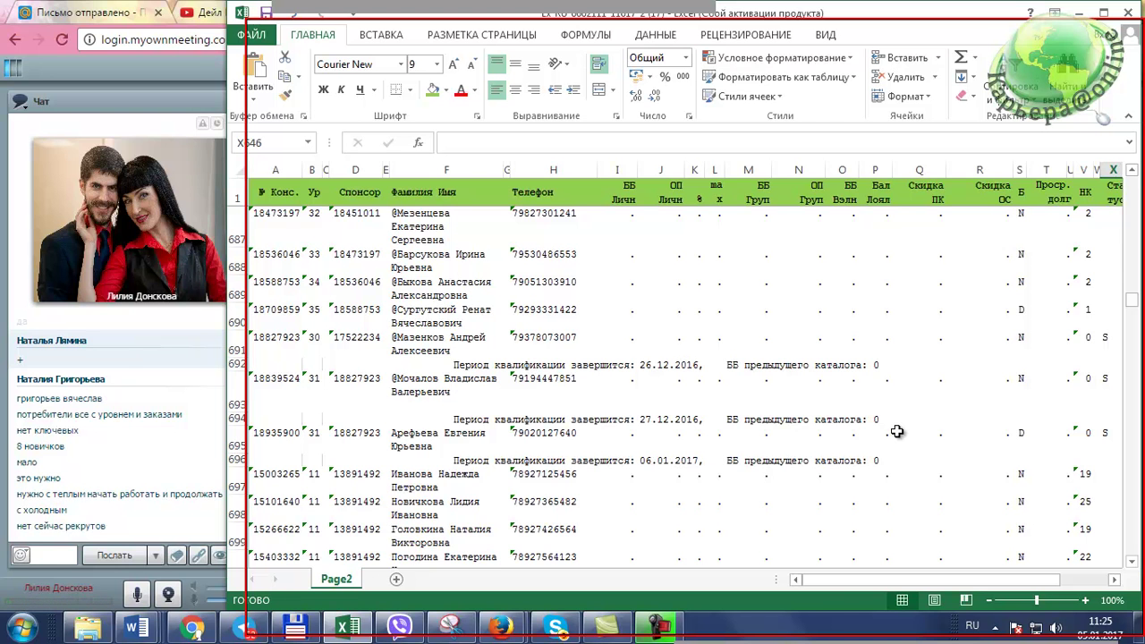
scroll(896, 431, "down", 5)
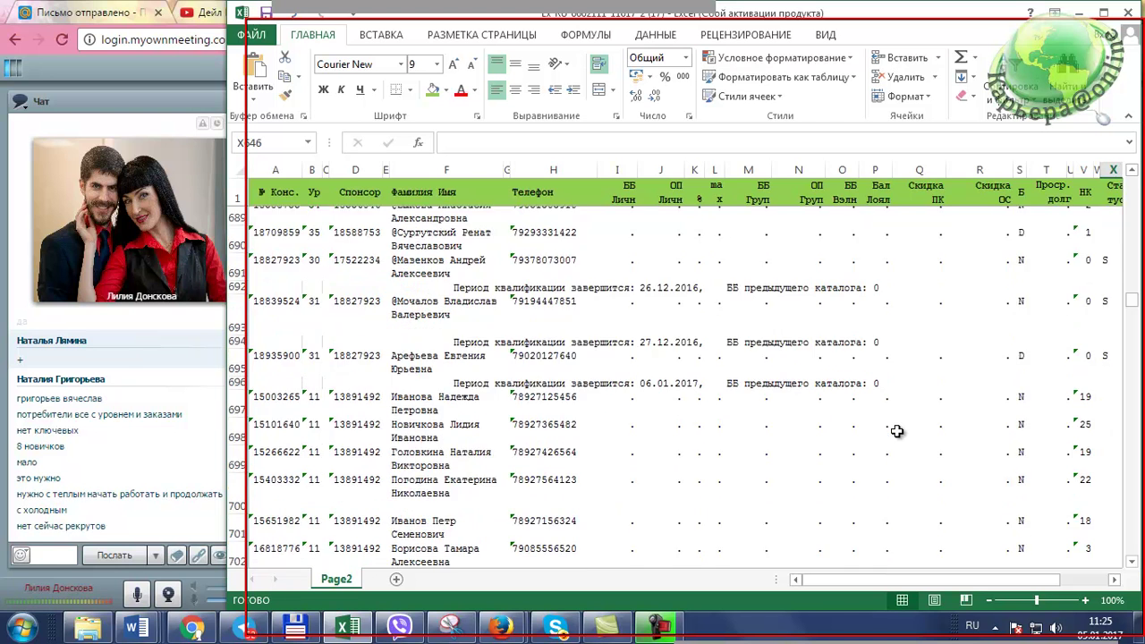
scroll(930, 426, "down", 3)
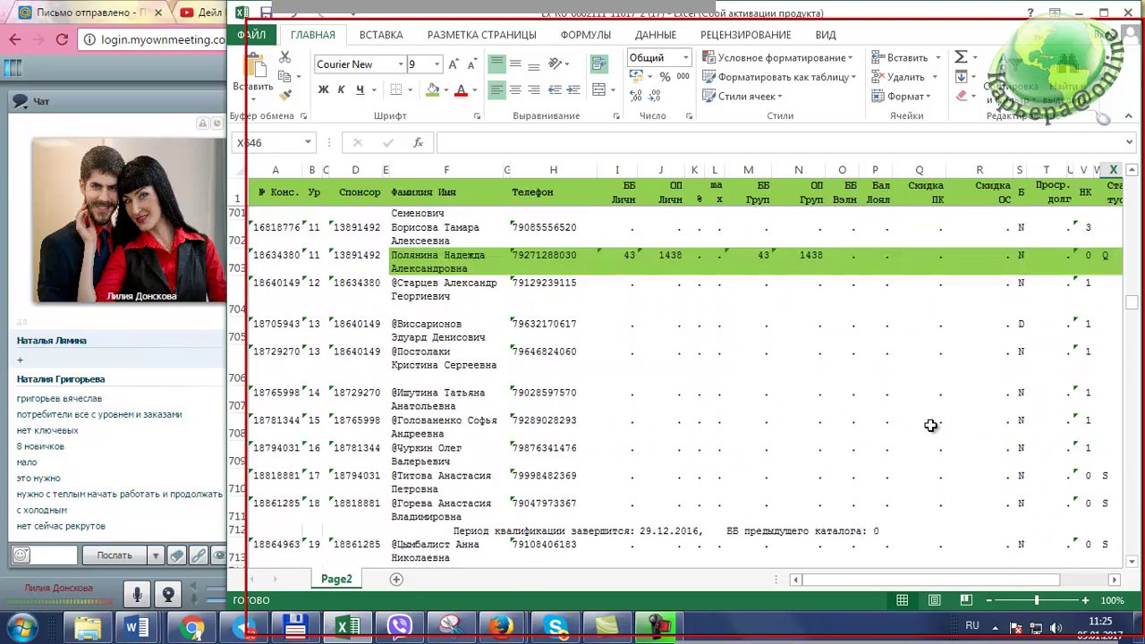
Step: Highlight the newcomer's name cell F711 with the green fill
scroll(930, 426, "up", 2)
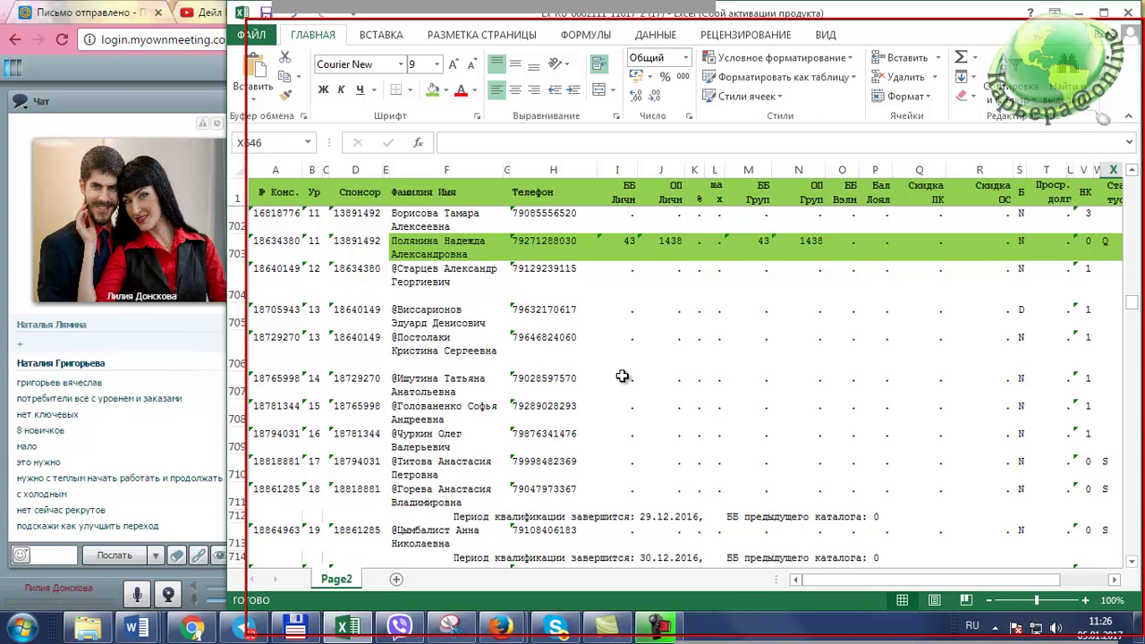
scroll(622, 376, "down", 1)
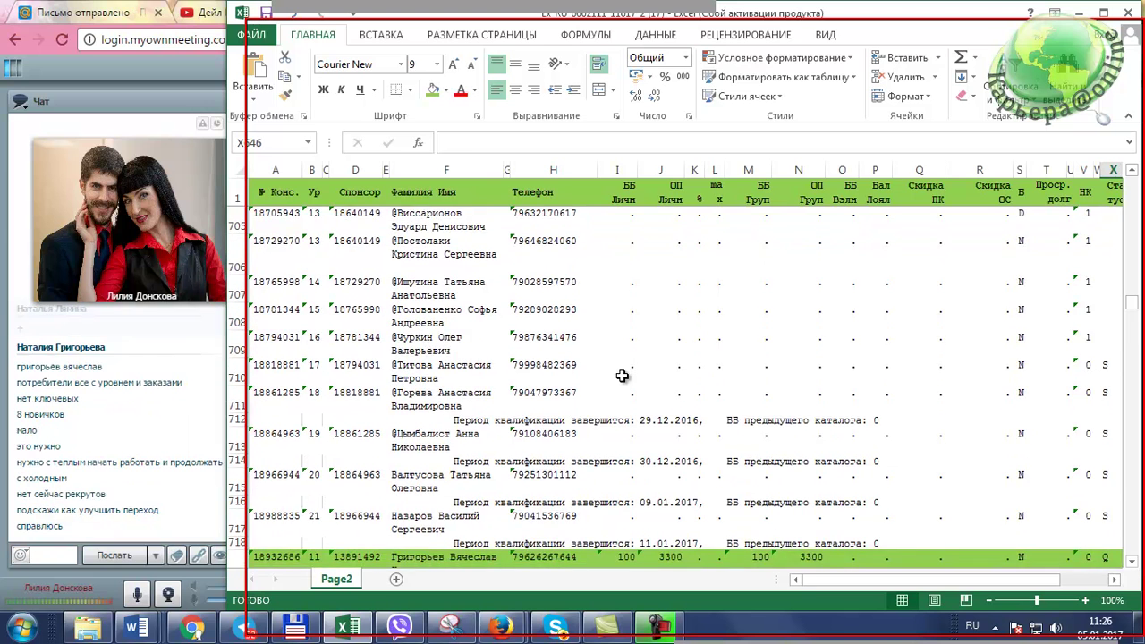
left_click(409, 397)
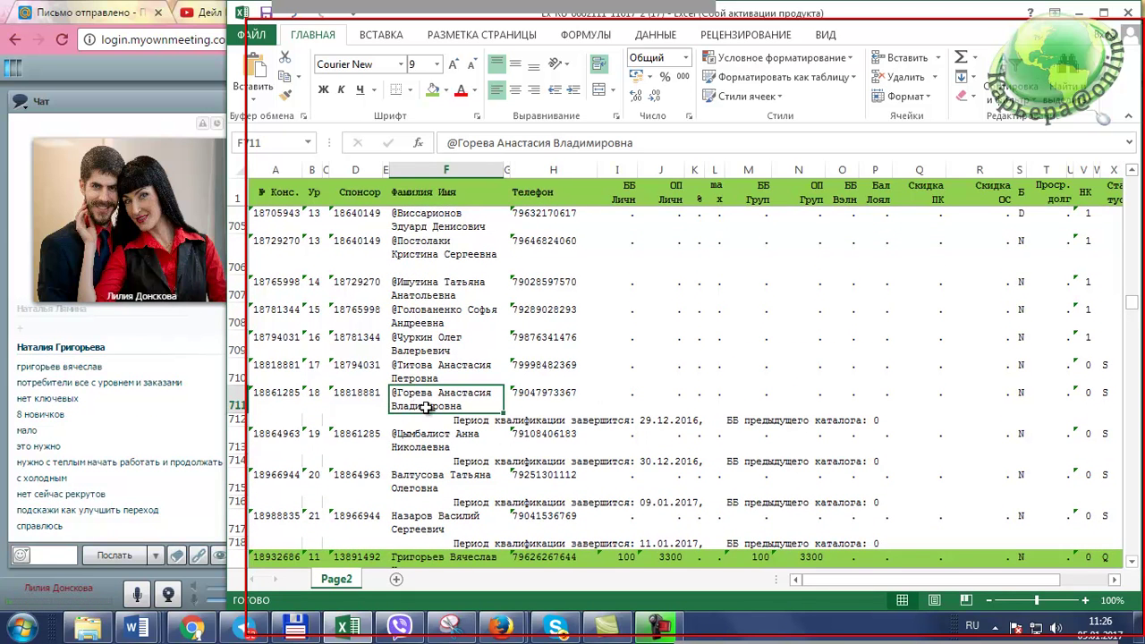
left_click(433, 90)
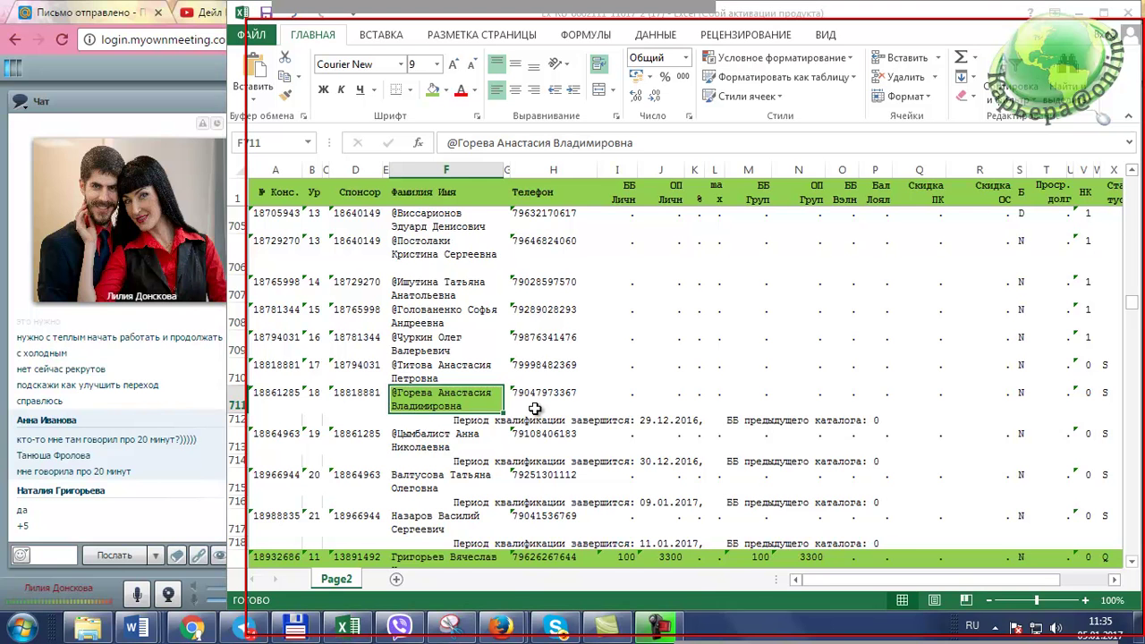
Step: Search for the consultant in row 1668 by name and highlight name cell F1668 with the green fill
key("ctrl+f")
type("фролов")
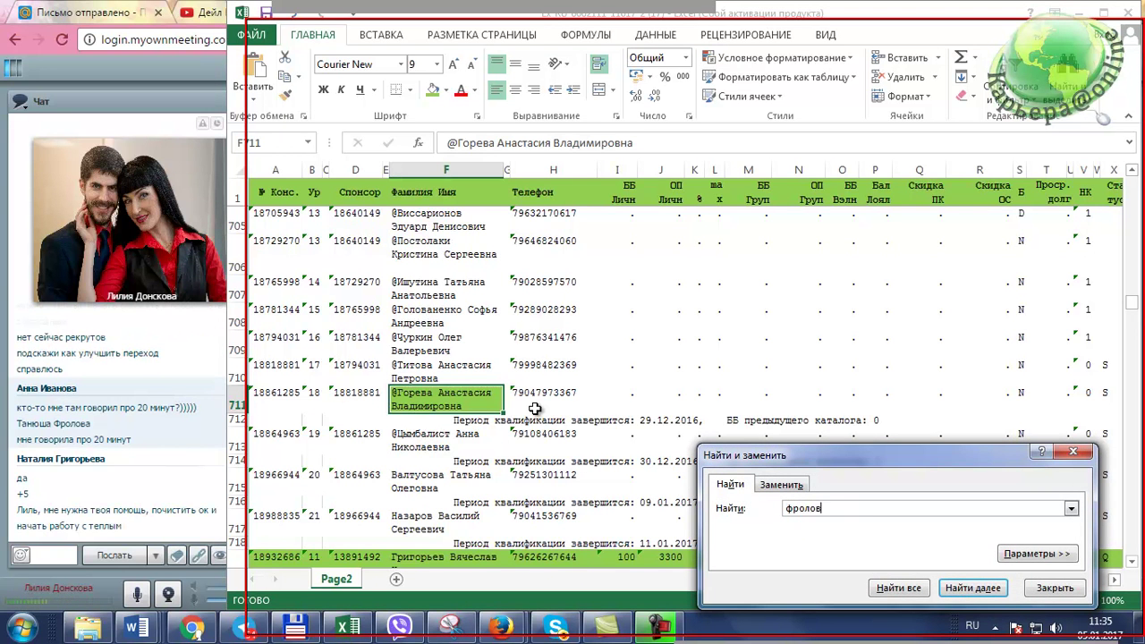
type("у та")
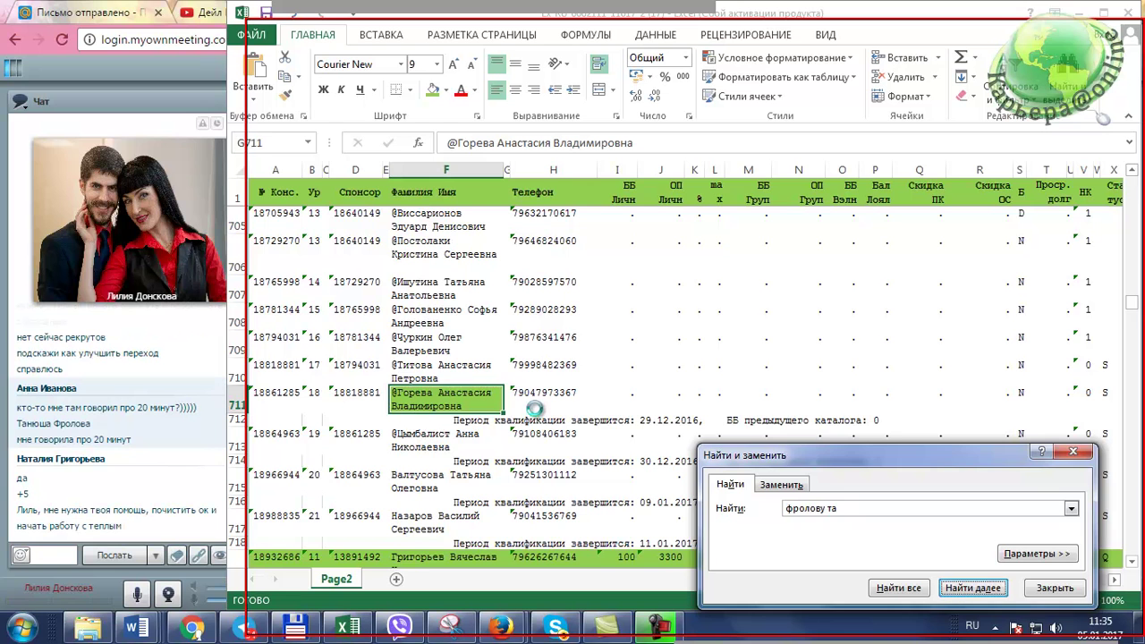
key("Return")
left_click(599, 357)
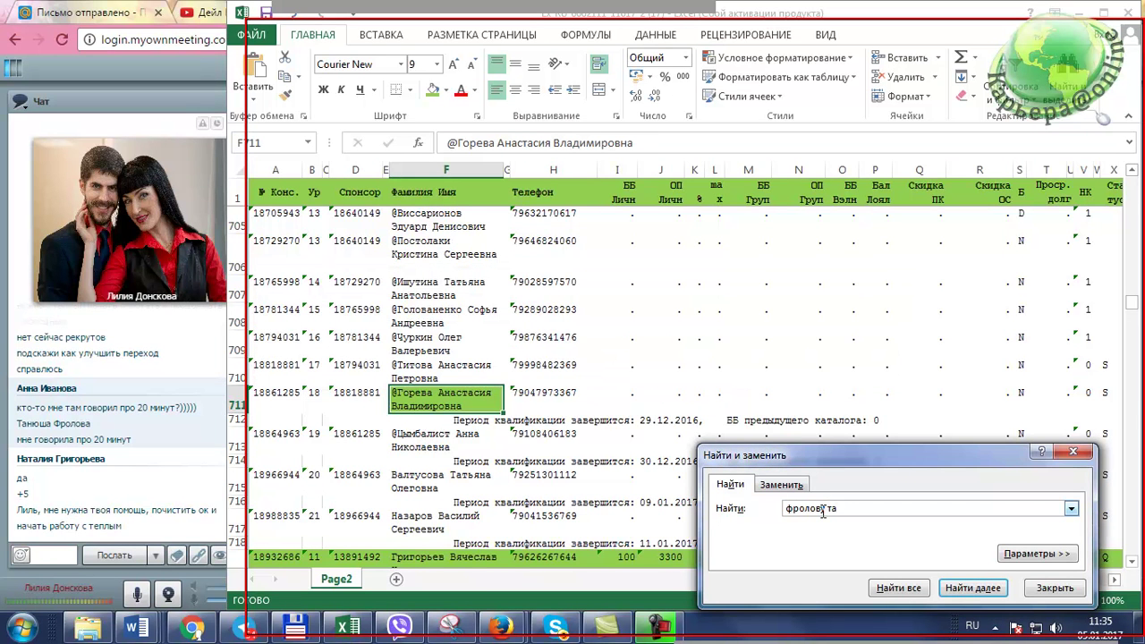
key("BackSpace")
type("а")
key("Return")
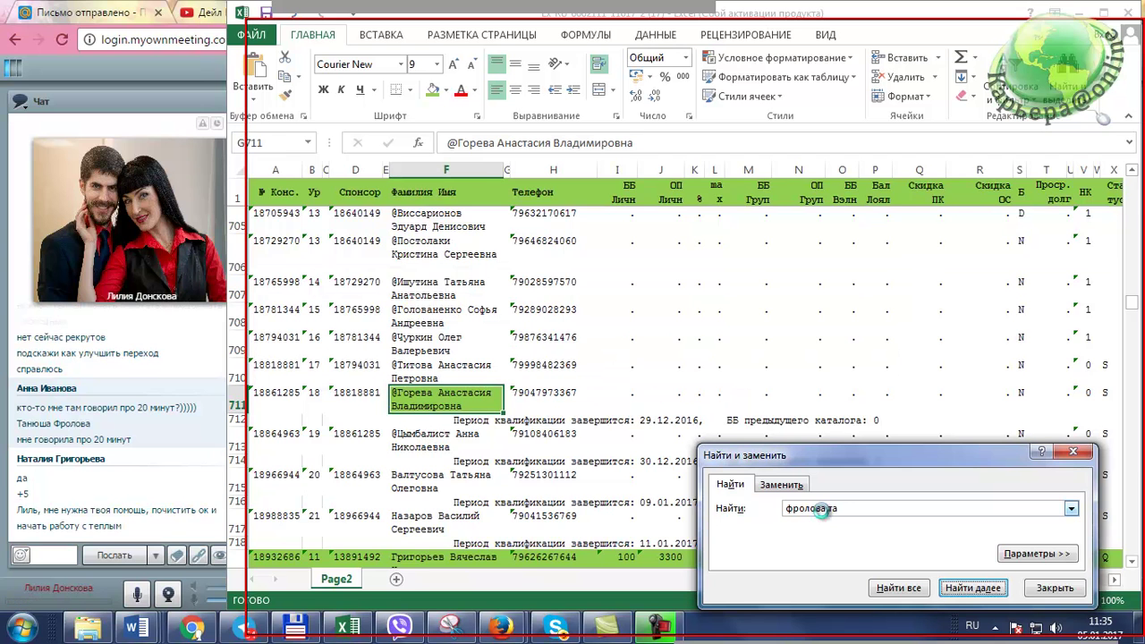
left_click(1069, 453)
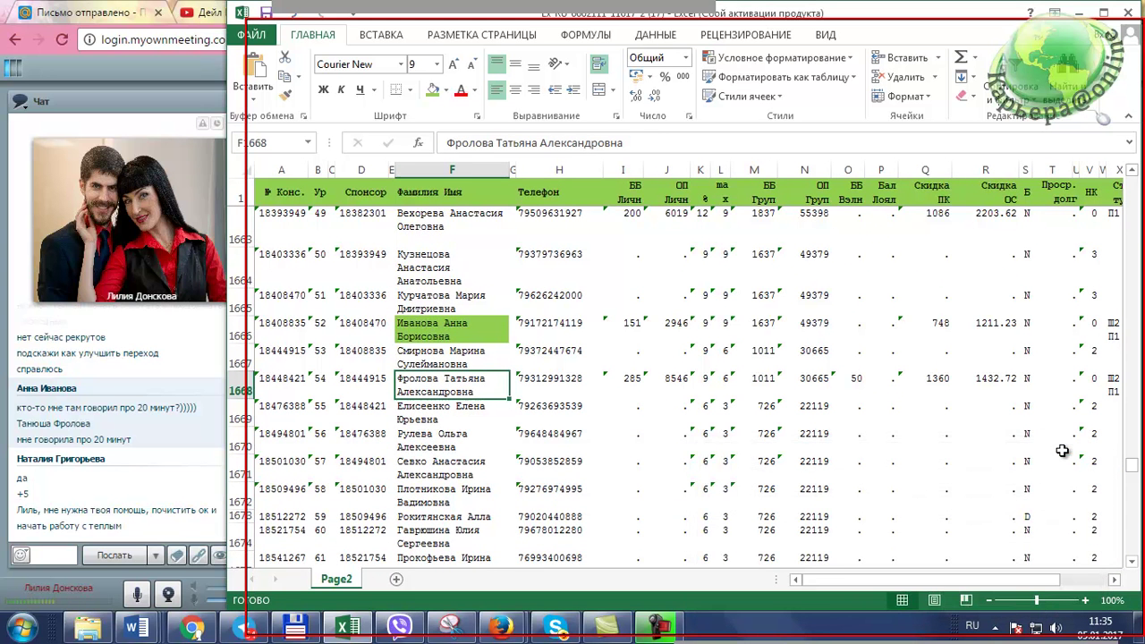
left_click(431, 94)
Step: Highlight the newcomer's name cell F1706 and the row's data from H1706 to X1706 with the green fill
scroll(454, 394, "down", 2)
scroll(454, 394, "down", 3)
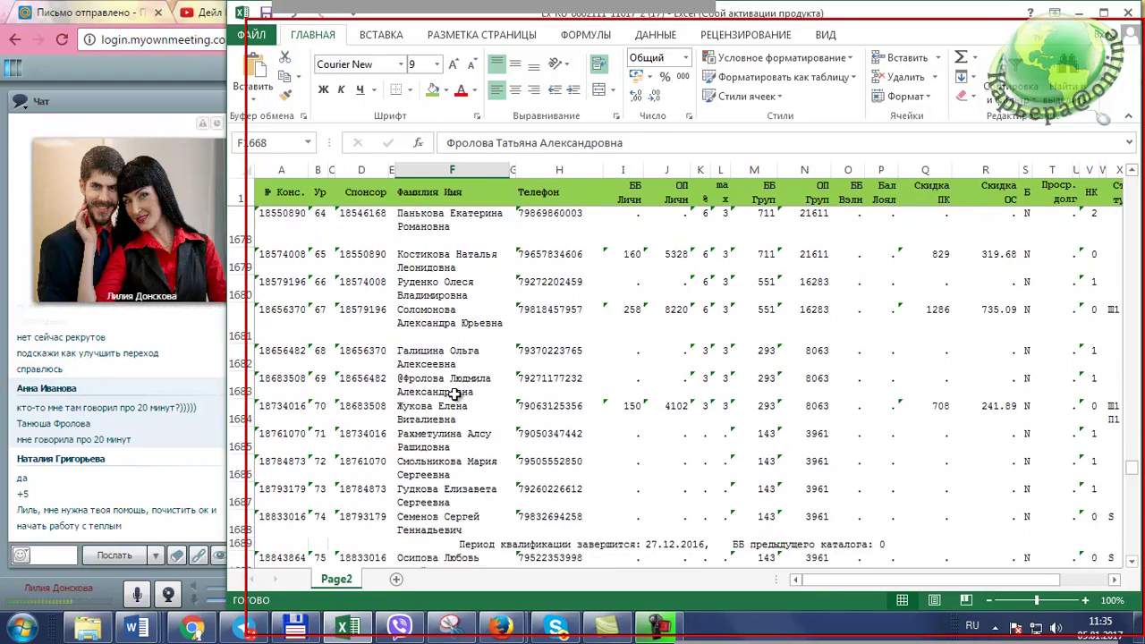
scroll(454, 394, "down", 7)
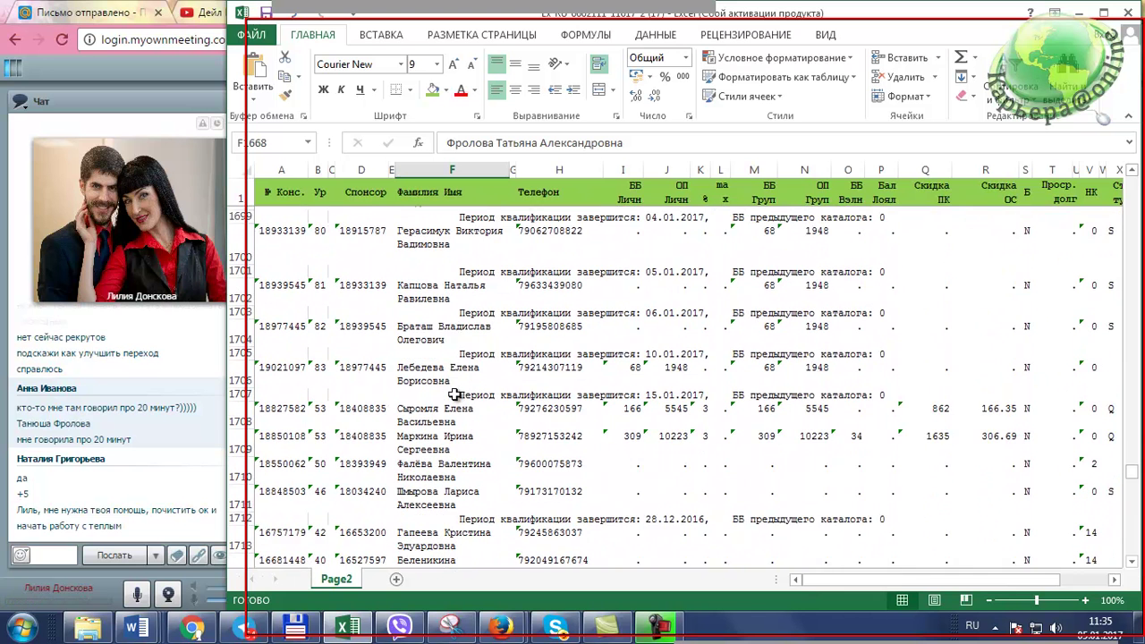
left_click(452, 367)
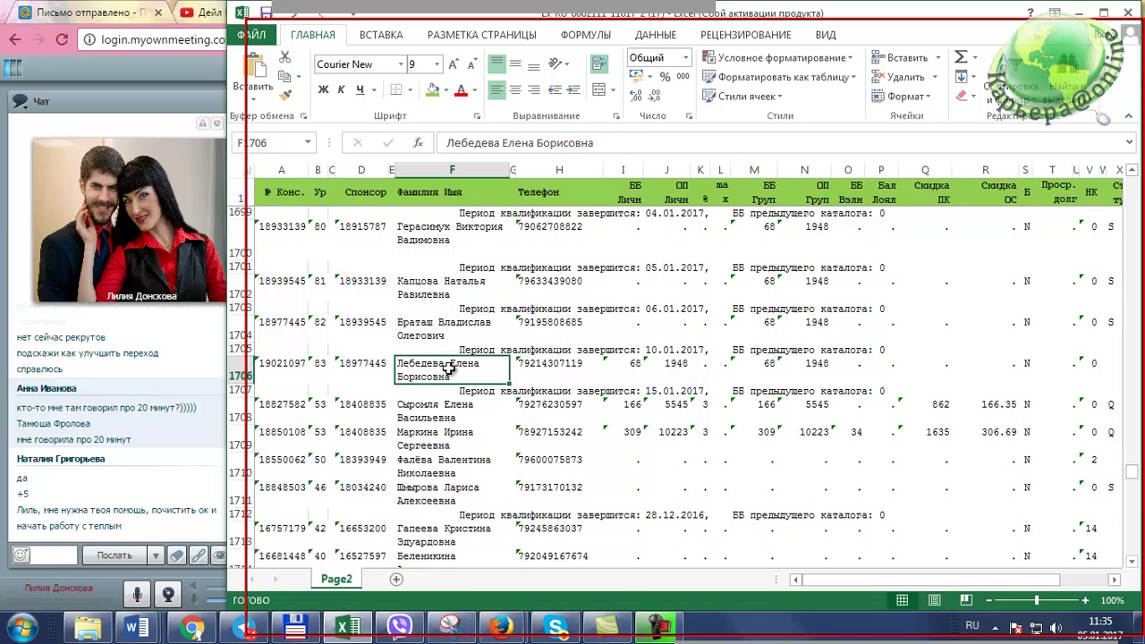
left_click(432, 90)
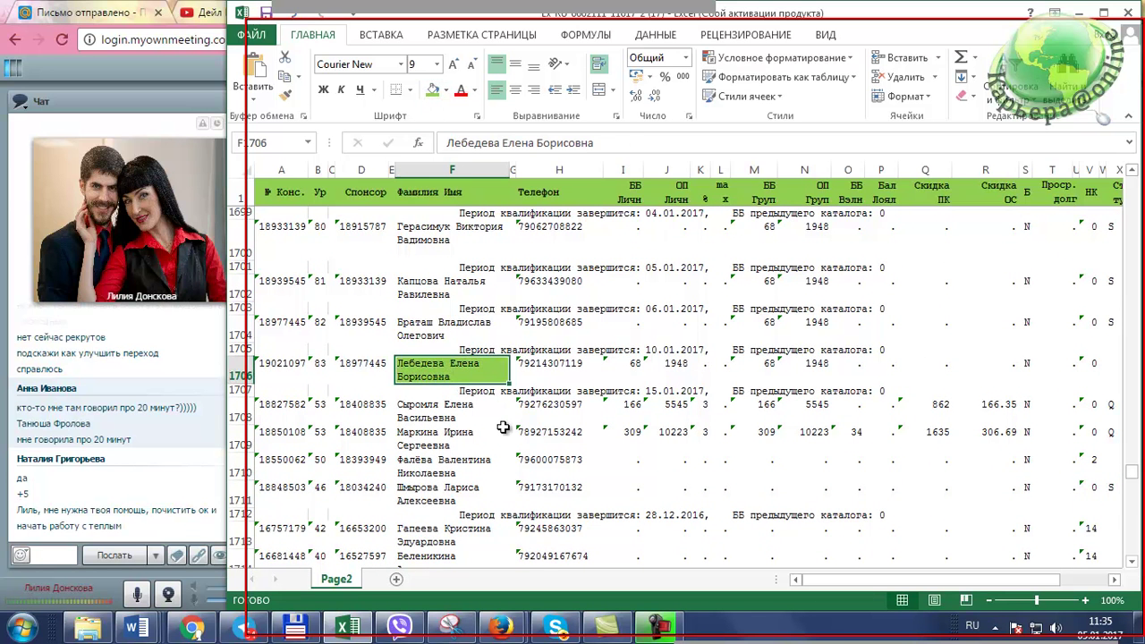
left_click_drag(524, 374, 1110, 372)
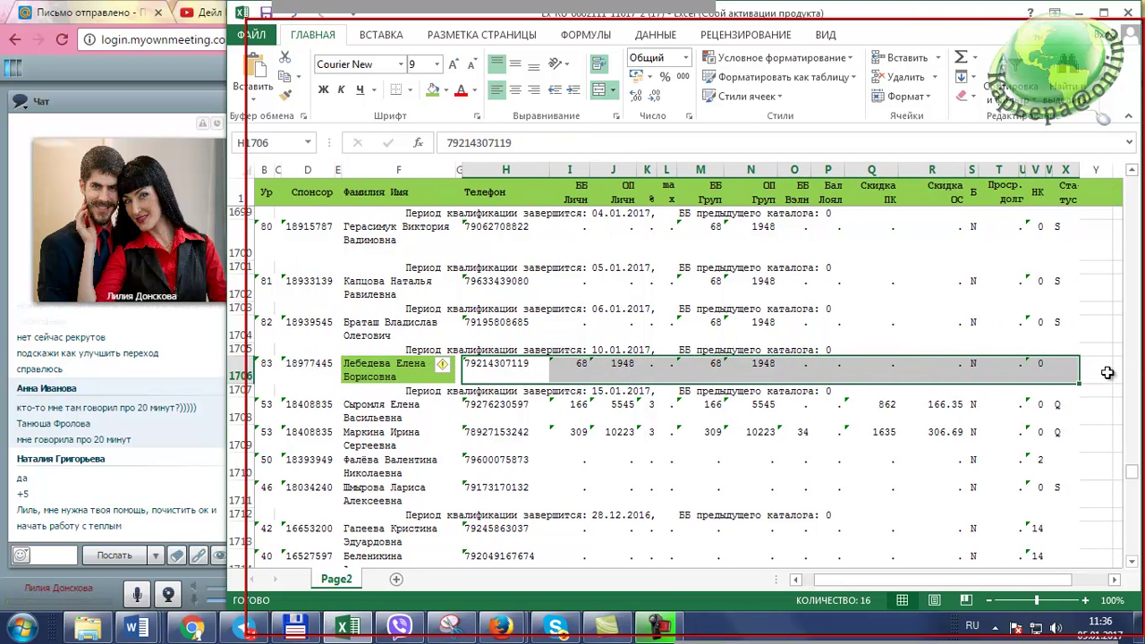
left_click(431, 90)
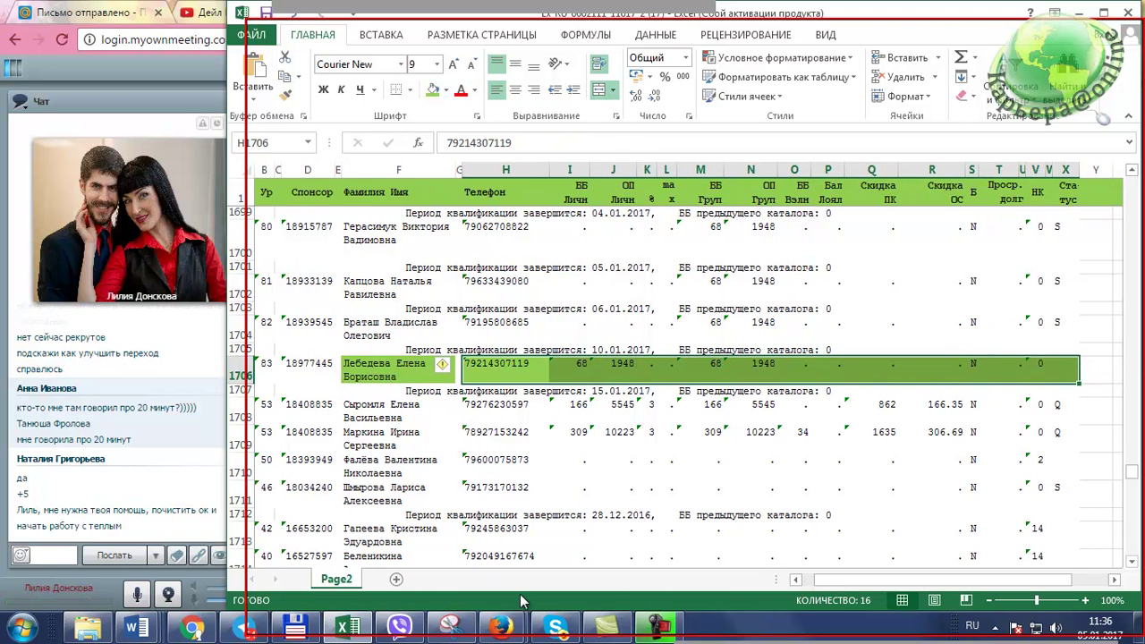
Step: Highlight the consultant's row 1684 from the name cell through status column X with the green fill
left_click_drag(839, 577, 828, 578)
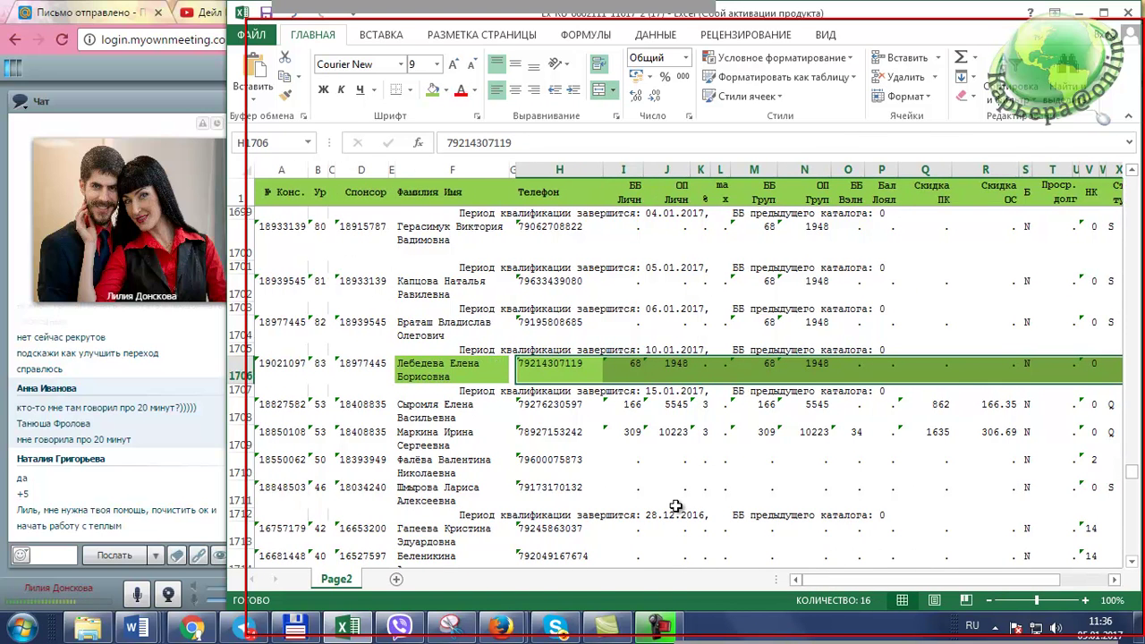
scroll(540, 408, "up", 3)
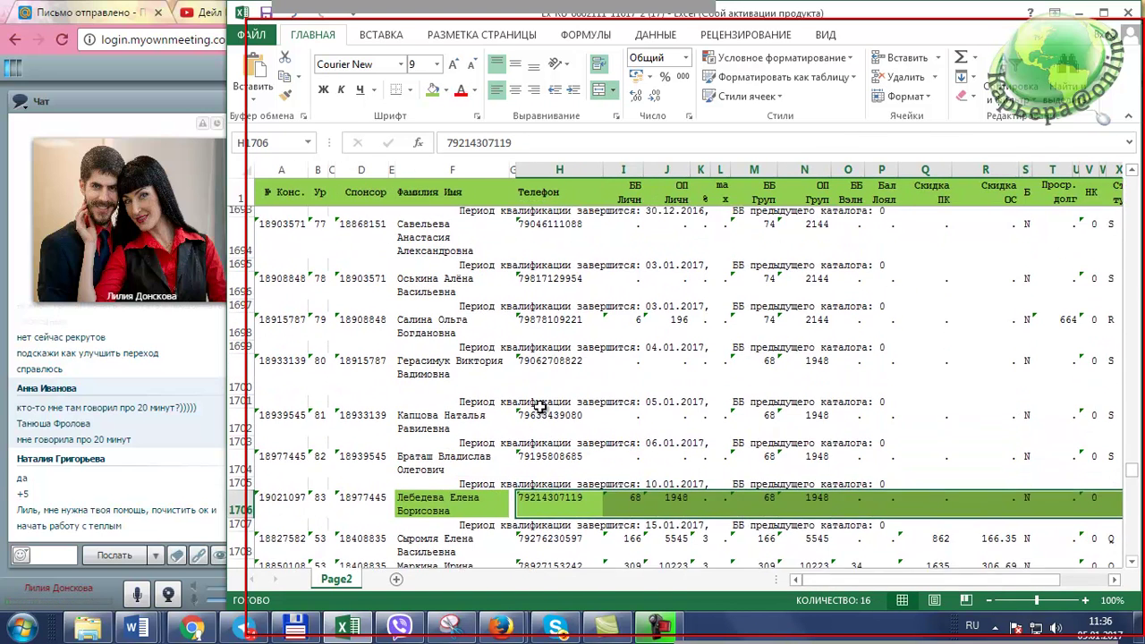
scroll(540, 407, "up", 1)
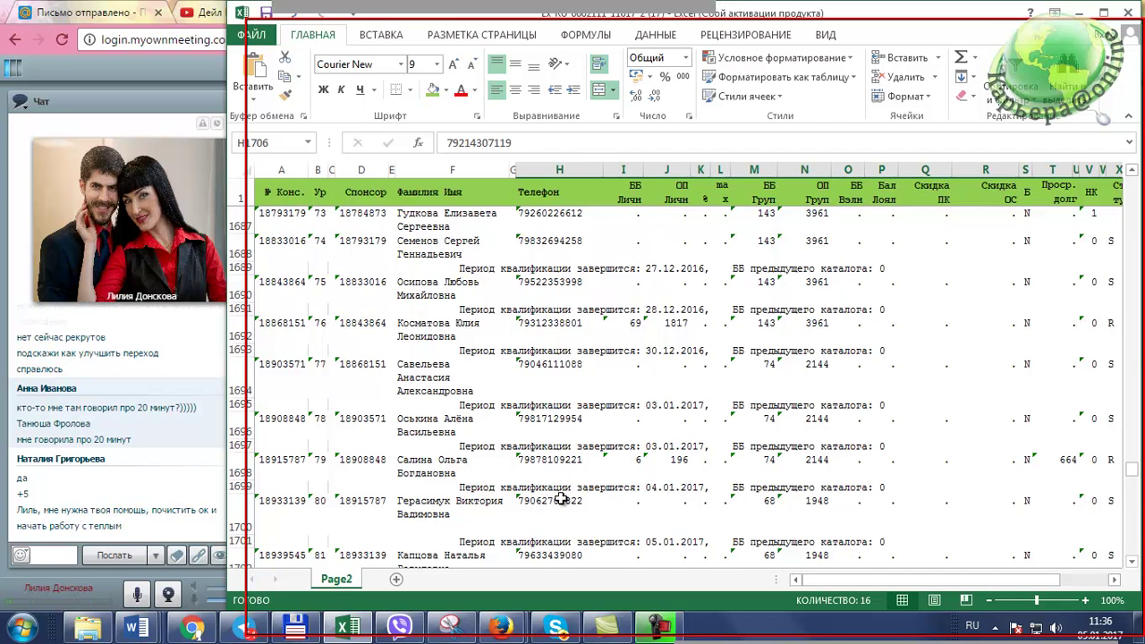
scroll(560, 496, "up", 1)
scroll(560, 496, "up", 3)
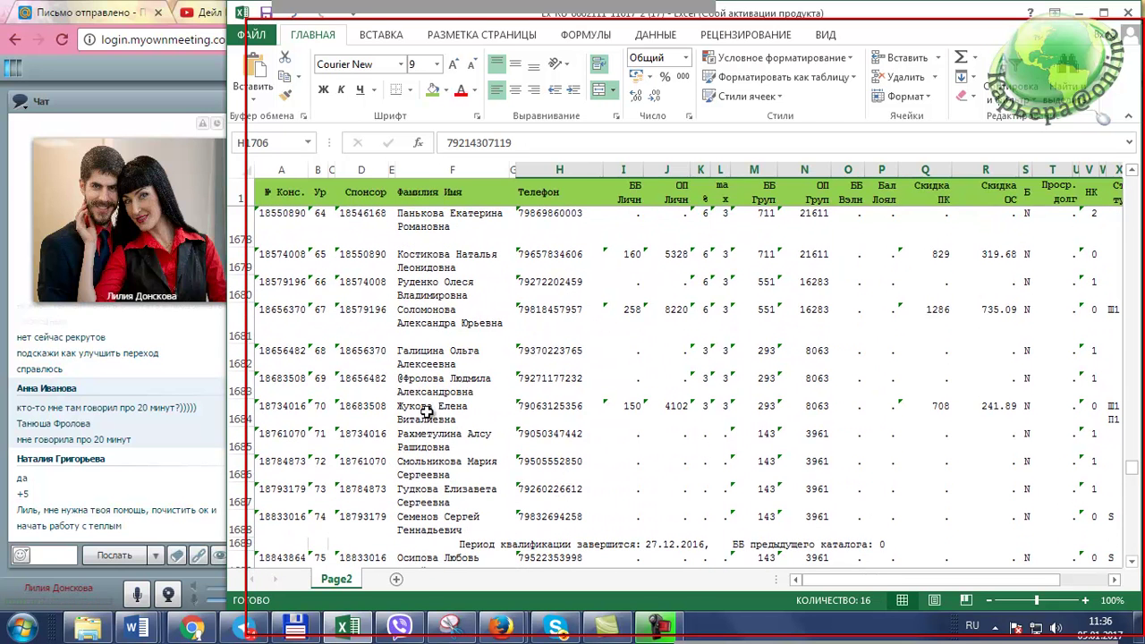
left_click(439, 411)
left_click_drag(439, 410, 1053, 399)
left_click(433, 91)
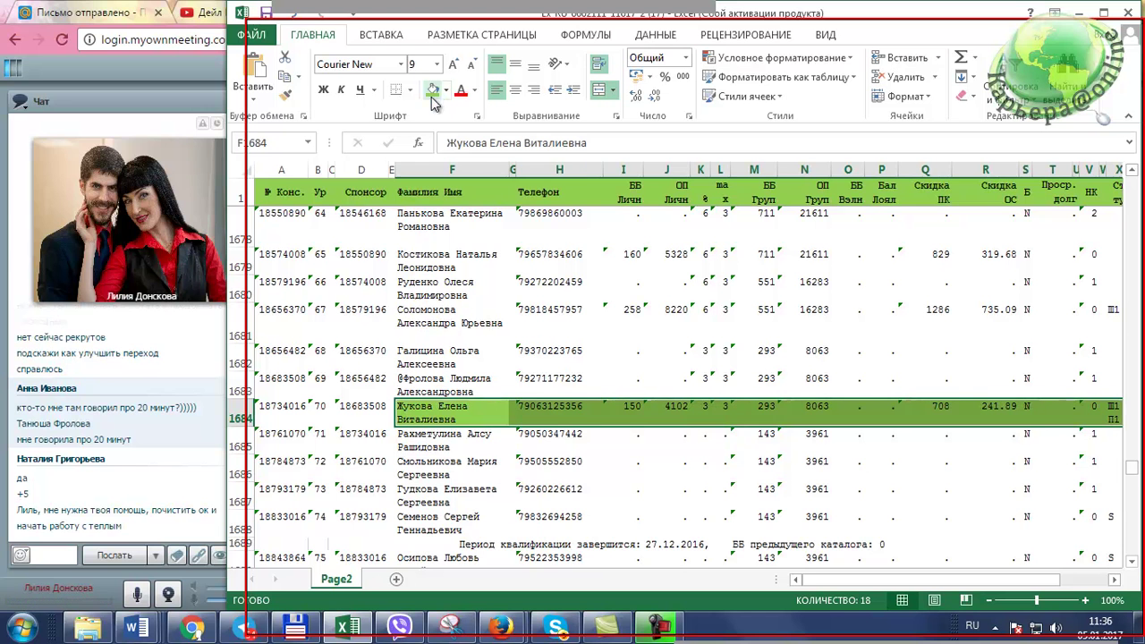
Step: Fill the consultants' rows F1681:X1681 and F1679:V1679 with green
left_click_drag(414, 316, 1119, 317)
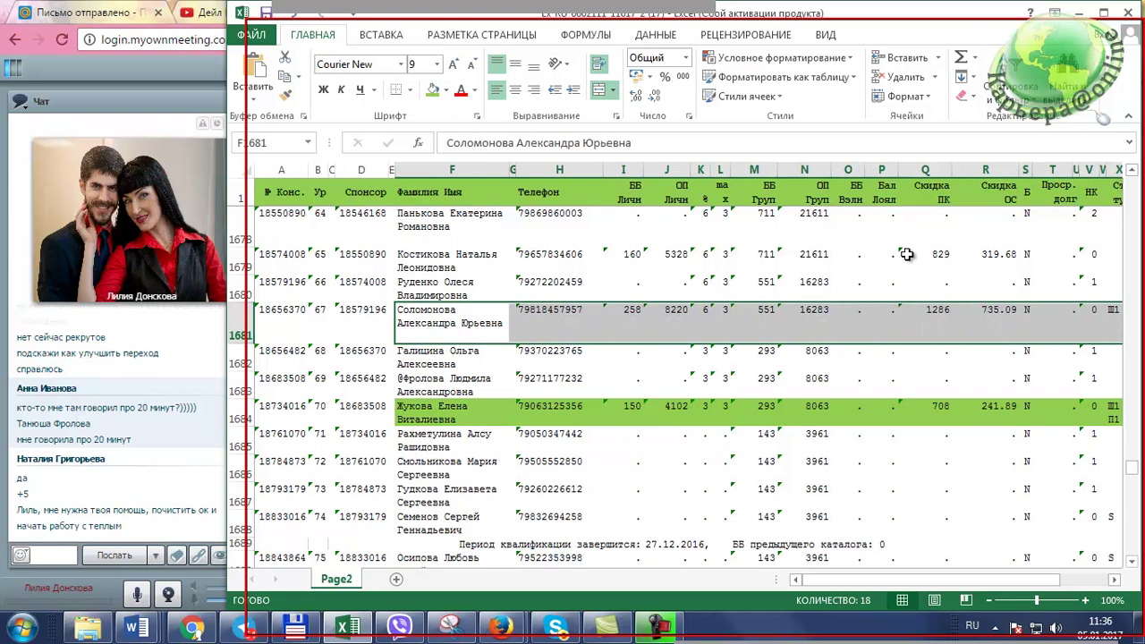
left_click(432, 90)
scroll(497, 347, "up", 1)
left_click_drag(433, 348, 1099, 338)
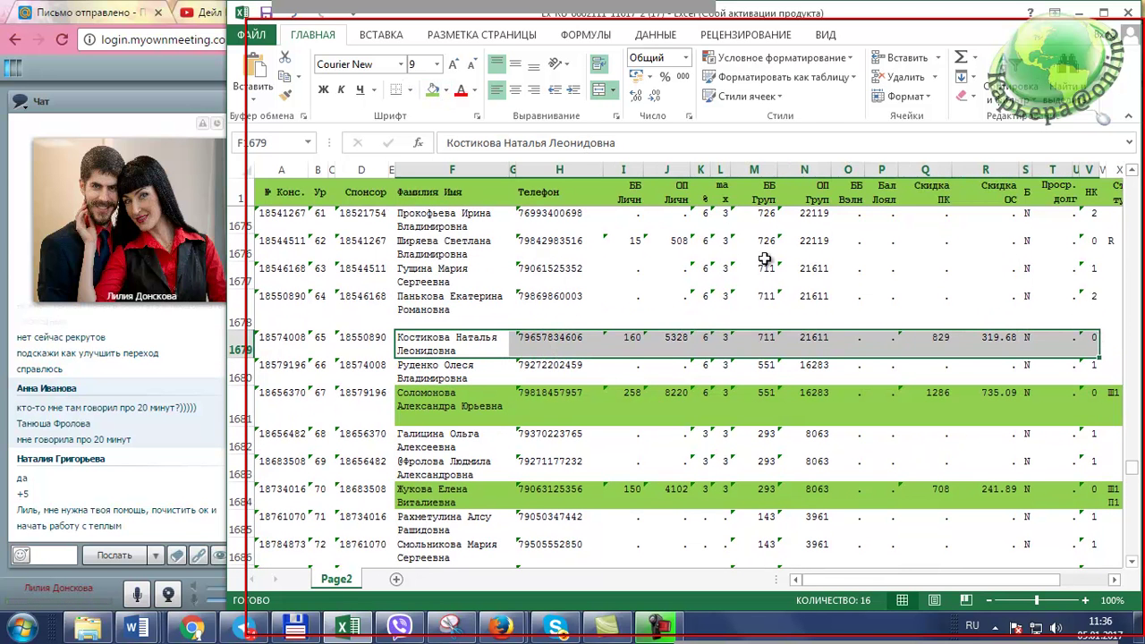
left_click(433, 90)
Step: Extend the green fill across row 1668 from phone cell H1668 to the status column
scroll(502, 373, "up", 3)
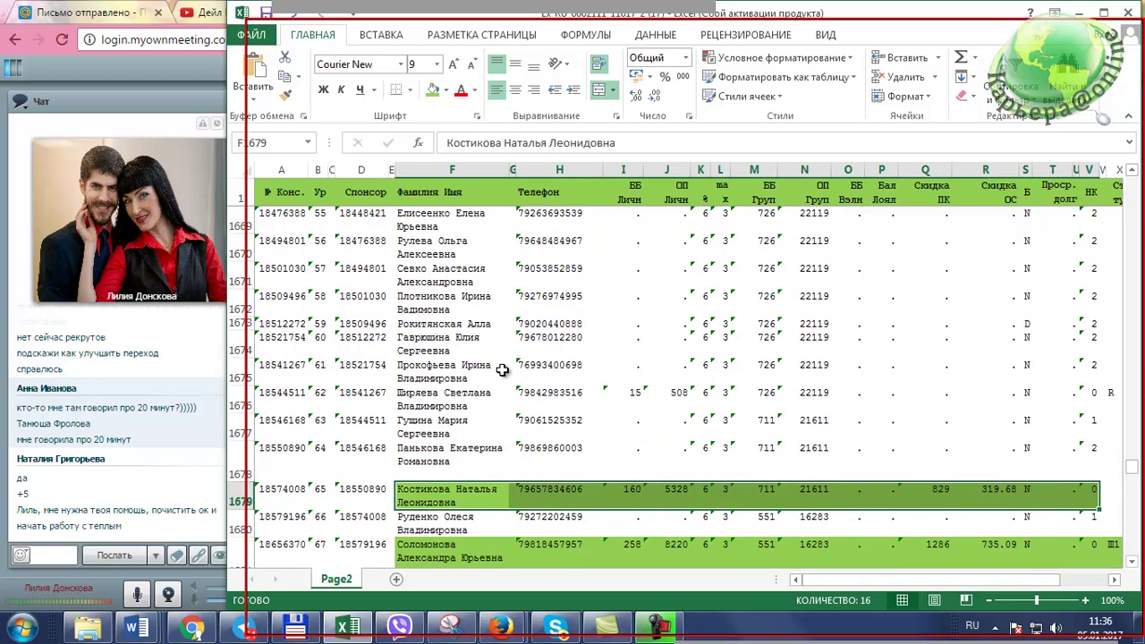
scroll(503, 373, "up", 1)
left_click_drag(522, 391, 1101, 350)
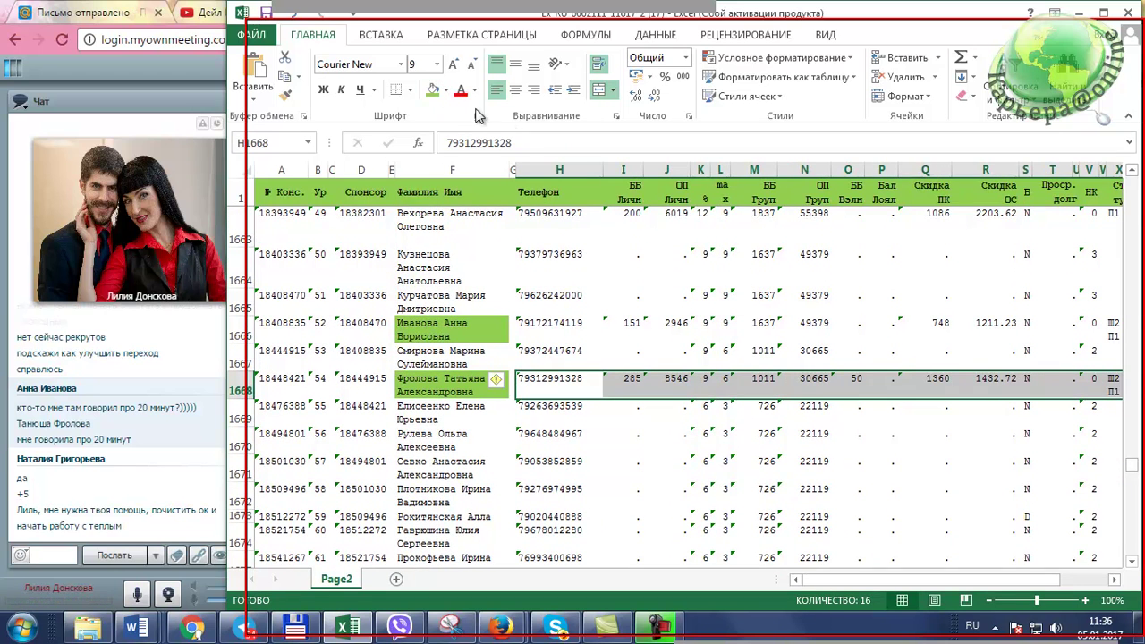
left_click(438, 95)
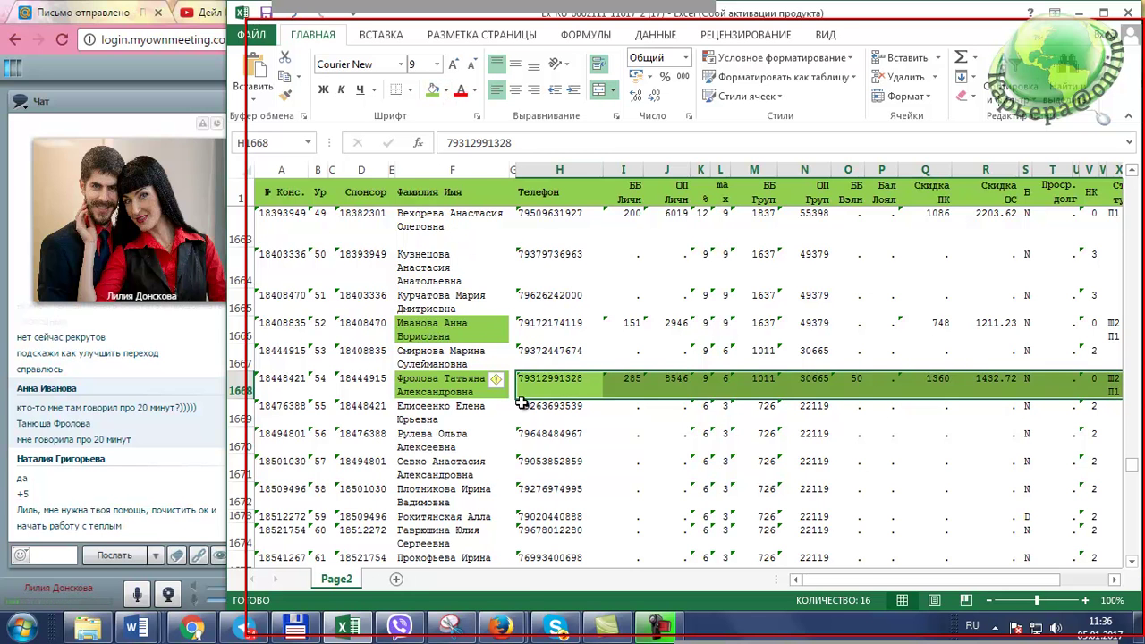
left_click(530, 433)
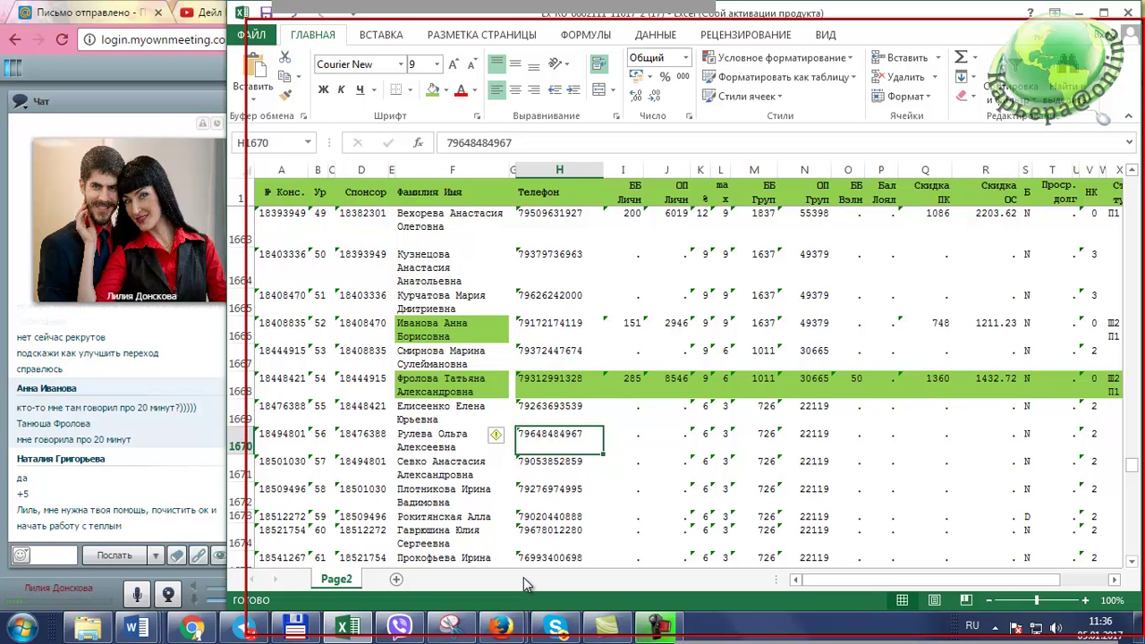
Step: Go down the structure to row 1707 and highlight the newcomer's qualification end date cell J1707 with the green fill
scroll(517, 533, "down", 1)
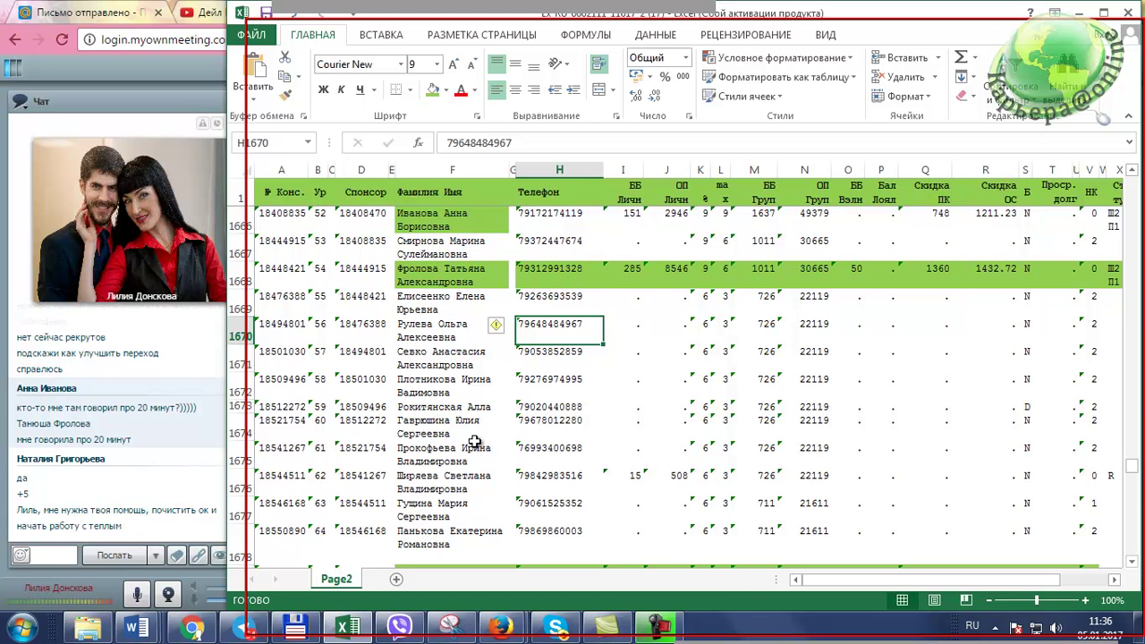
scroll(484, 474, "down", 1)
scroll(484, 476, "down", 5)
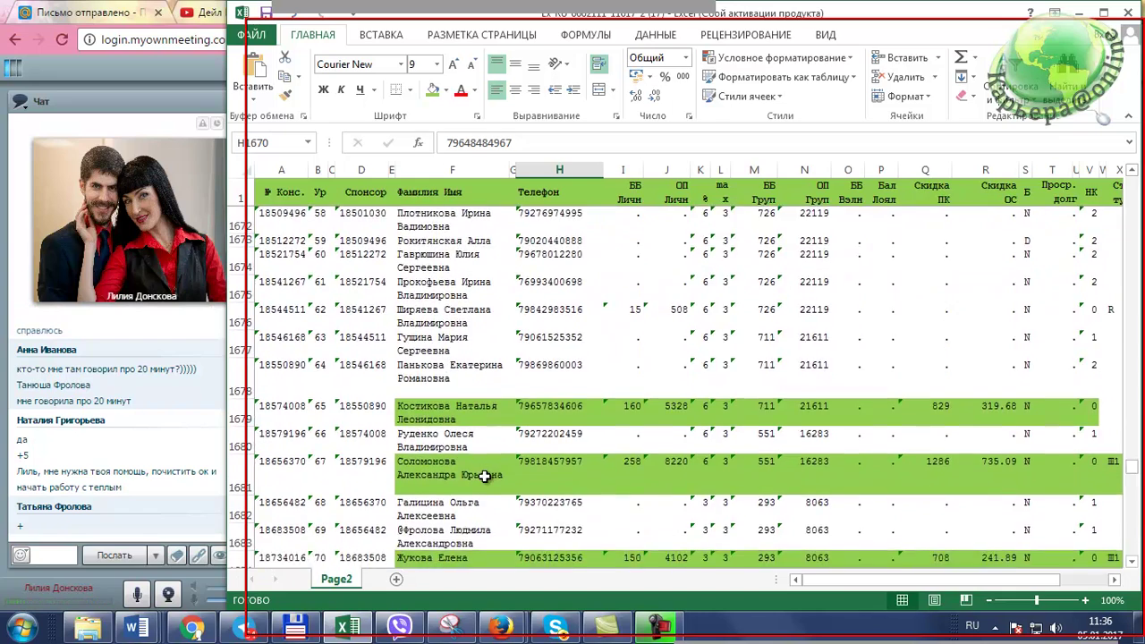
scroll(484, 476, "down", 4)
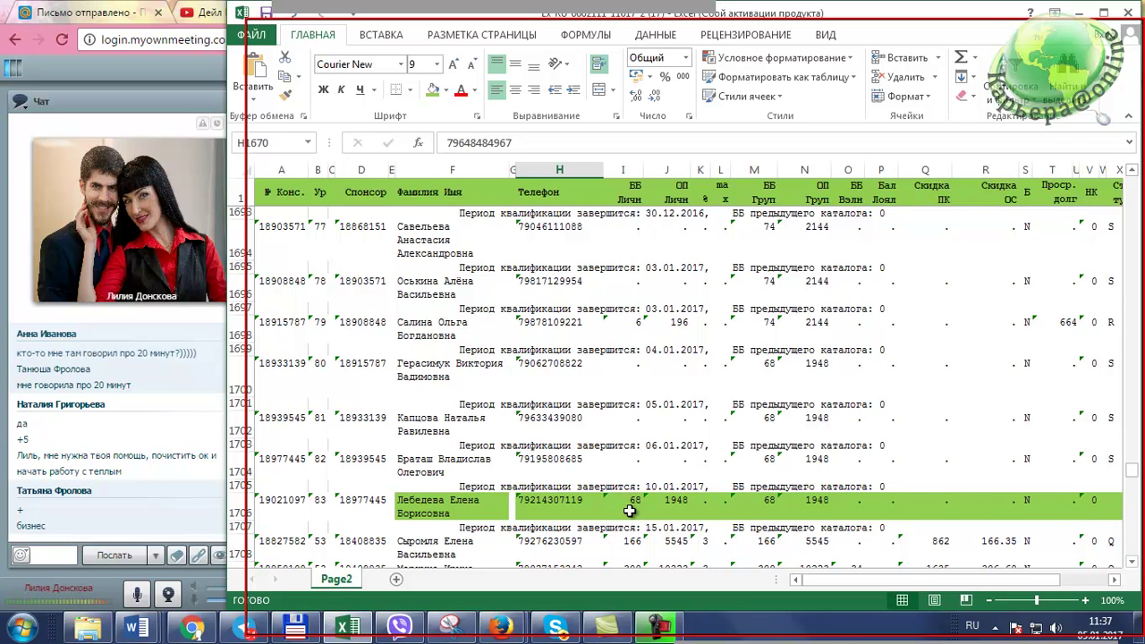
left_click(656, 535)
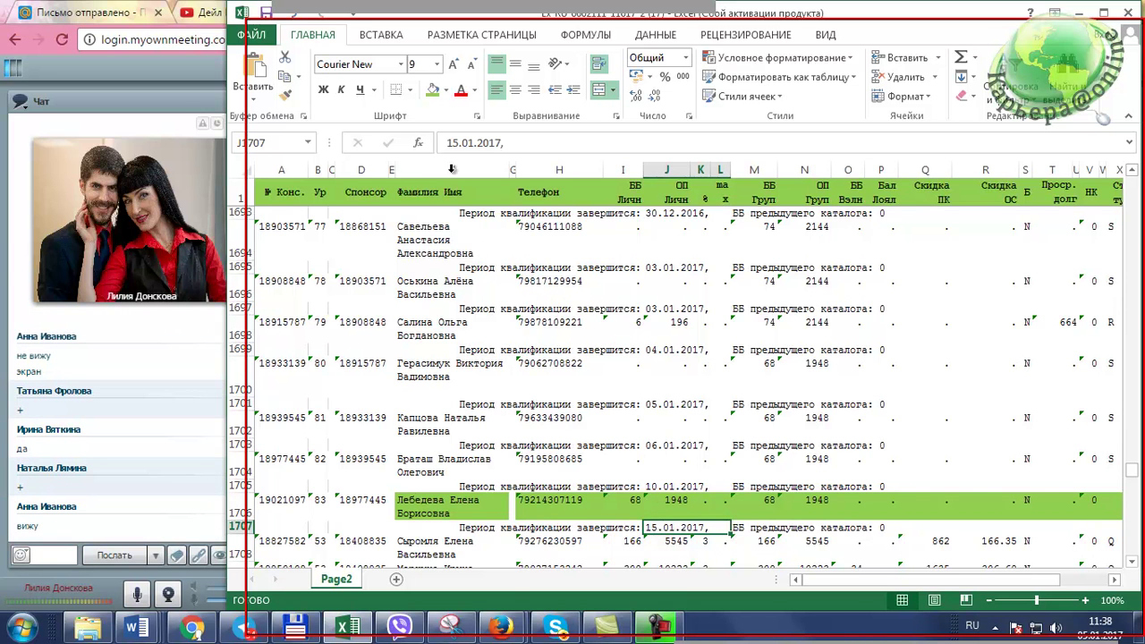
left_click(433, 89)
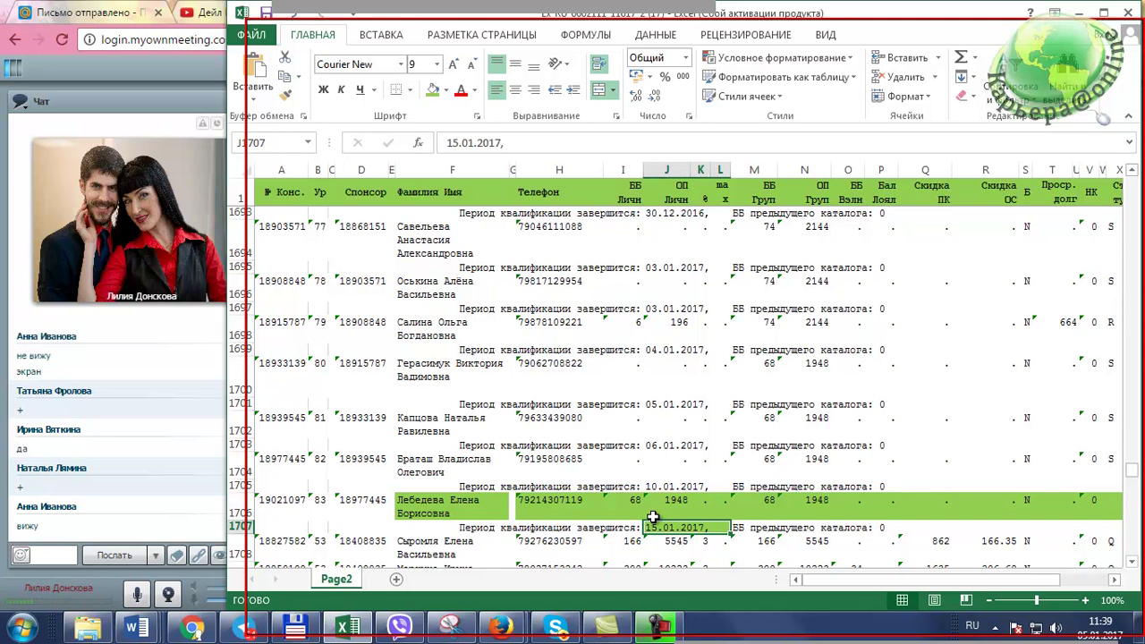
Step: Highlight the newcomer's name cell F1698 and personal points cell I1698 with the green fill
scroll(540, 492, "up", 1)
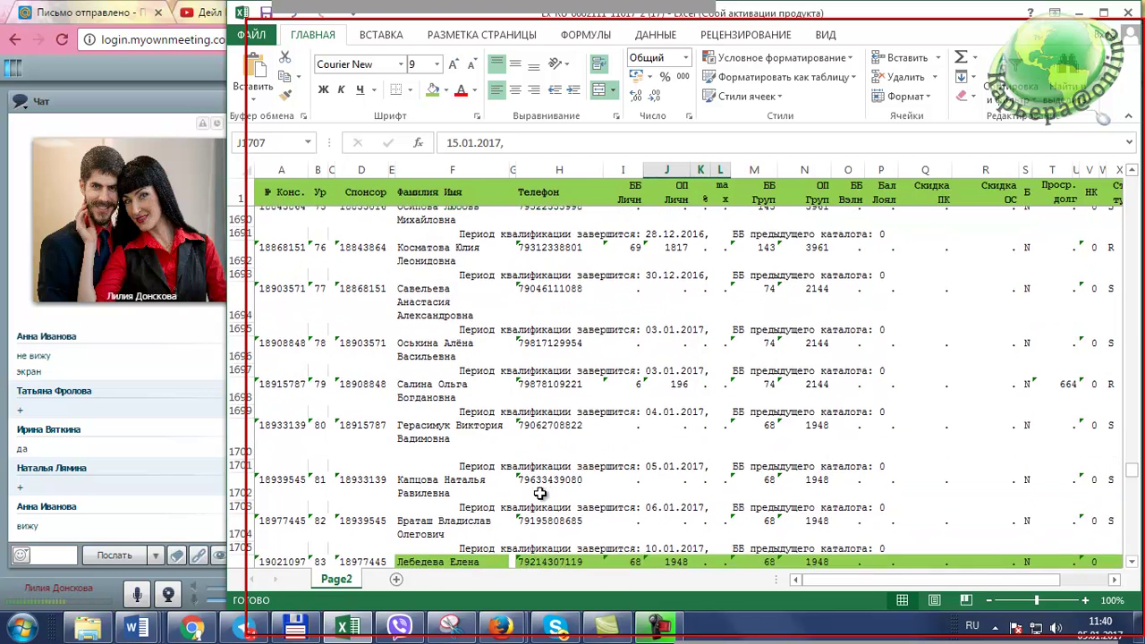
left_click(429, 394)
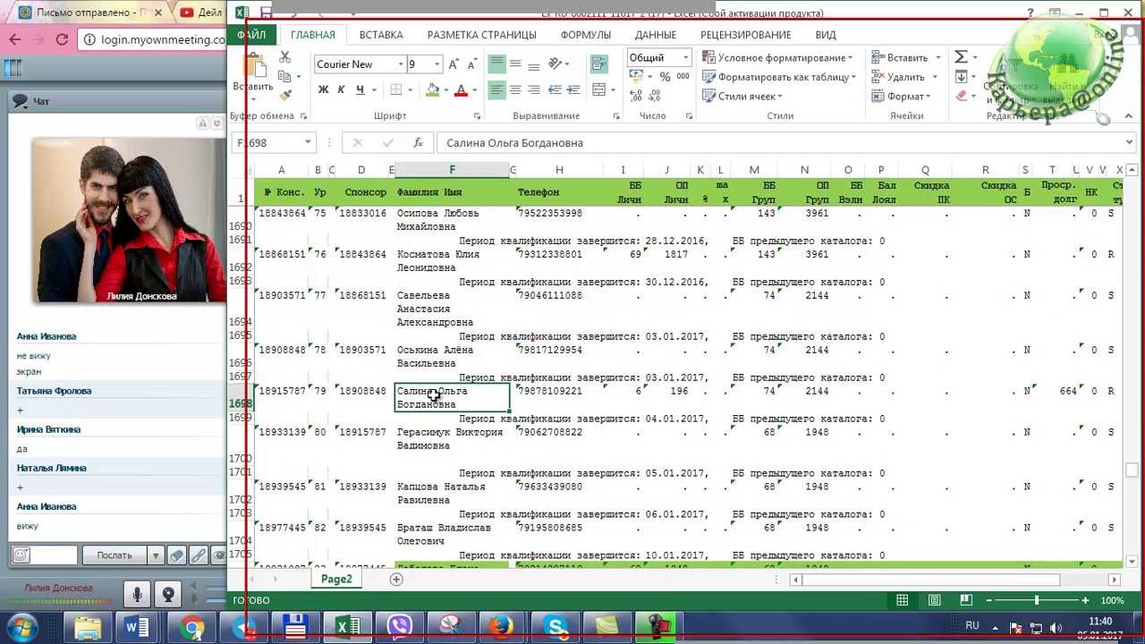
left_click(433, 90)
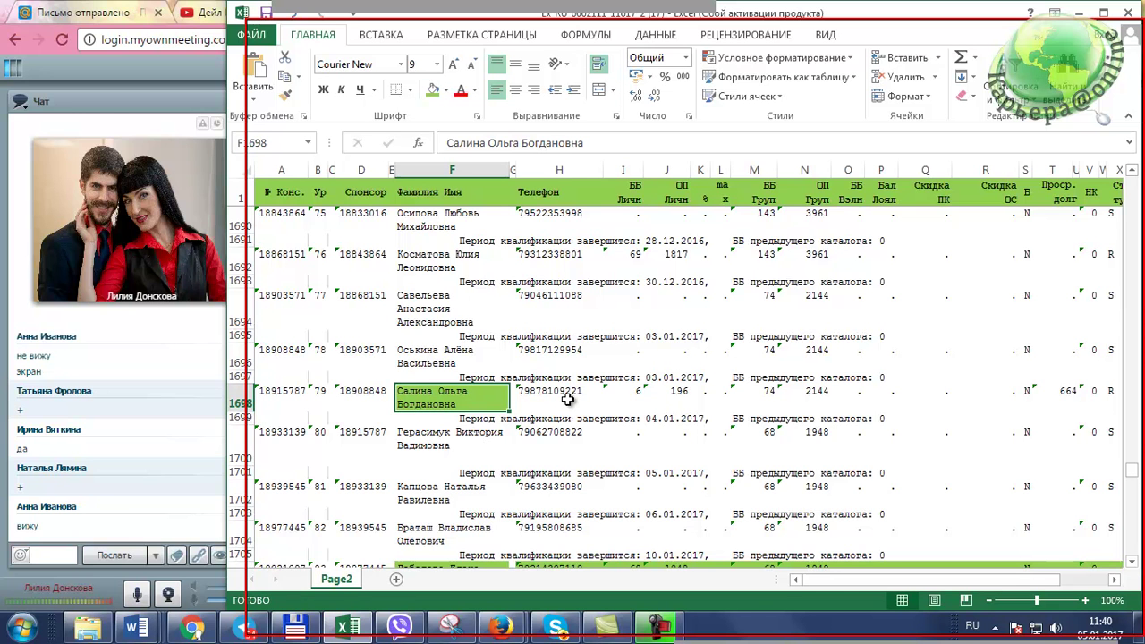
left_click(638, 395)
left_click(433, 90)
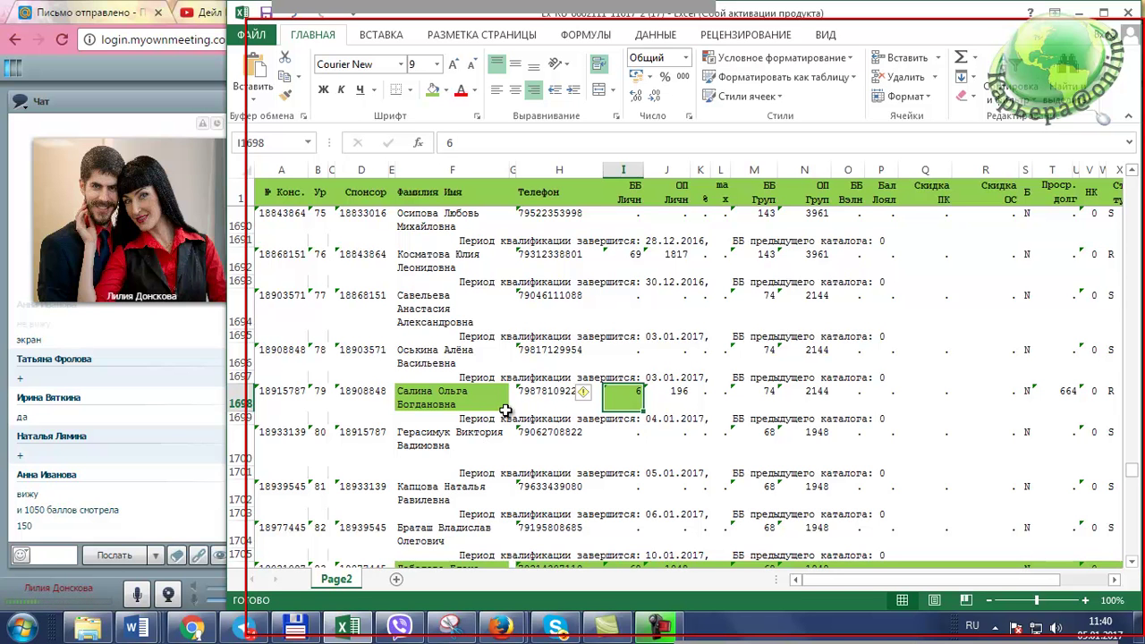
Step: Fill the consultant's row 1692 with green from name cell F1692 to the status column X
scroll(505, 411, "down", 1)
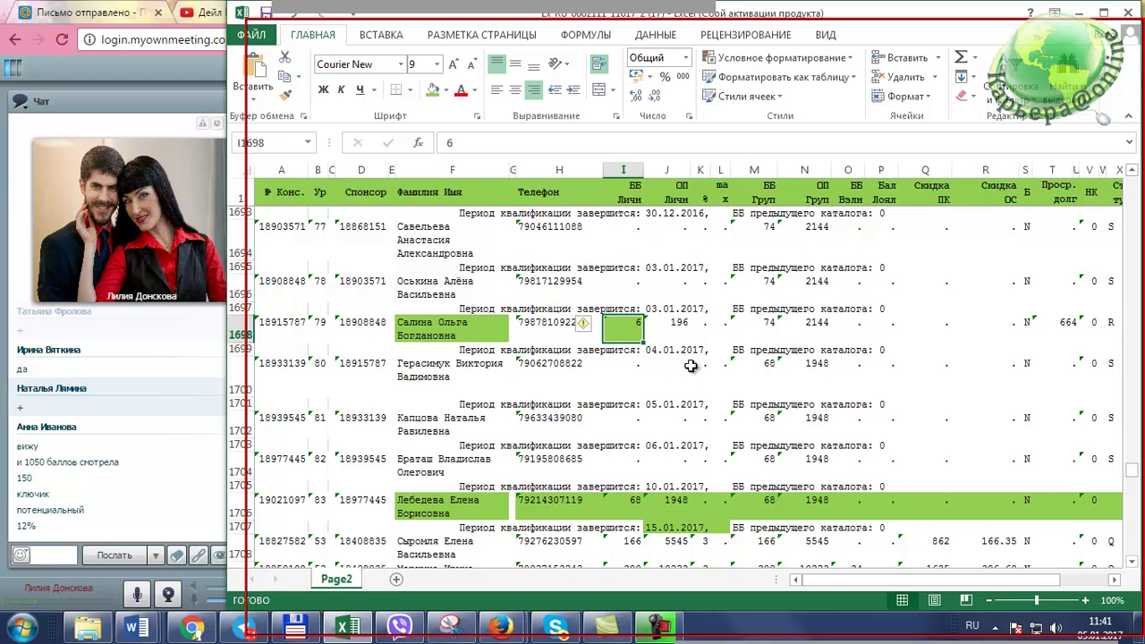
scroll(506, 383, "up", 2)
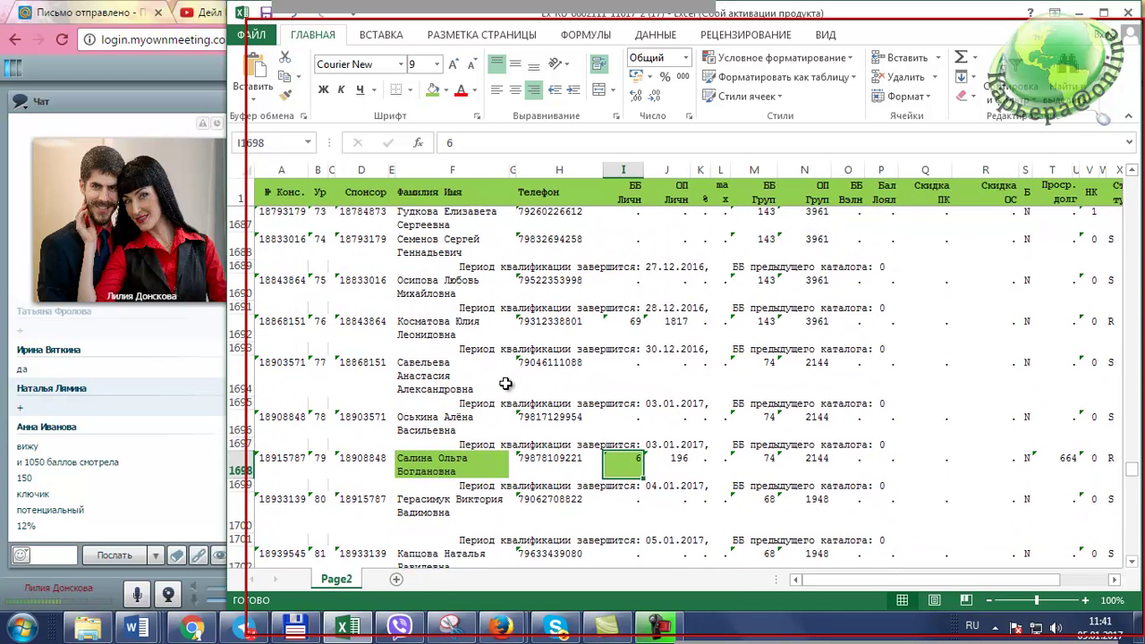
scroll(505, 383, "up", 1)
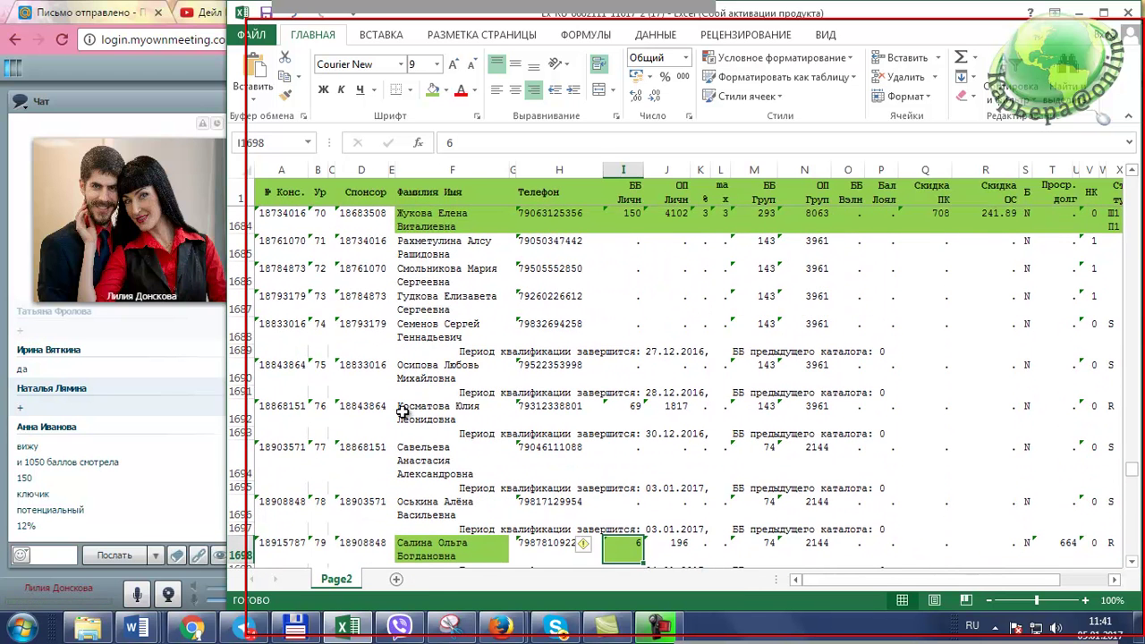
left_click_drag(404, 411, 1118, 408)
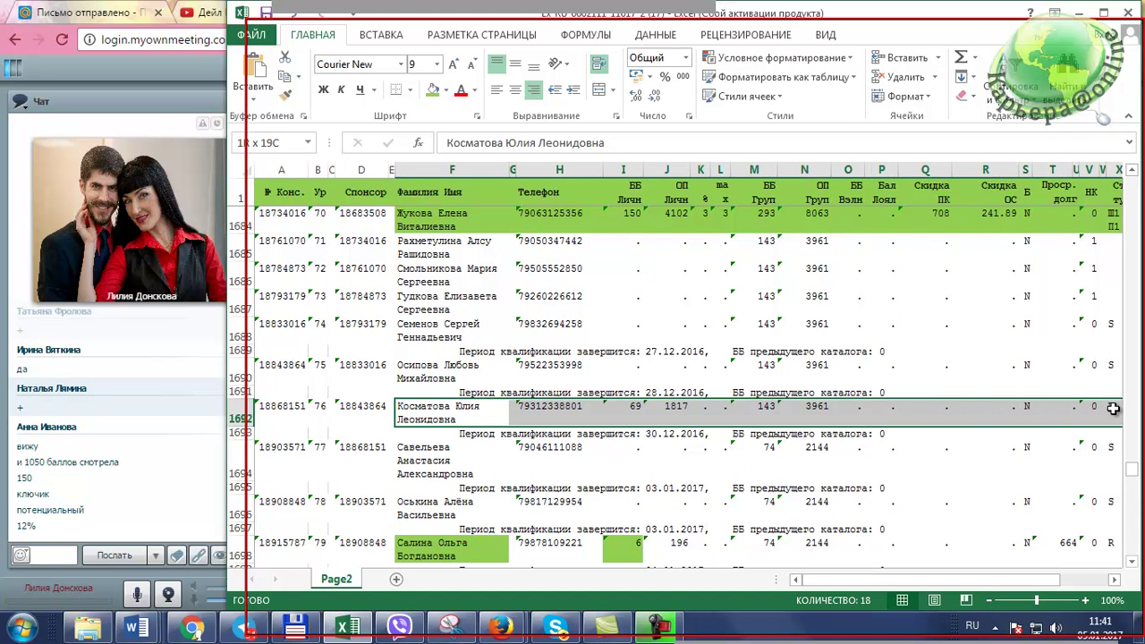
left_click(433, 90)
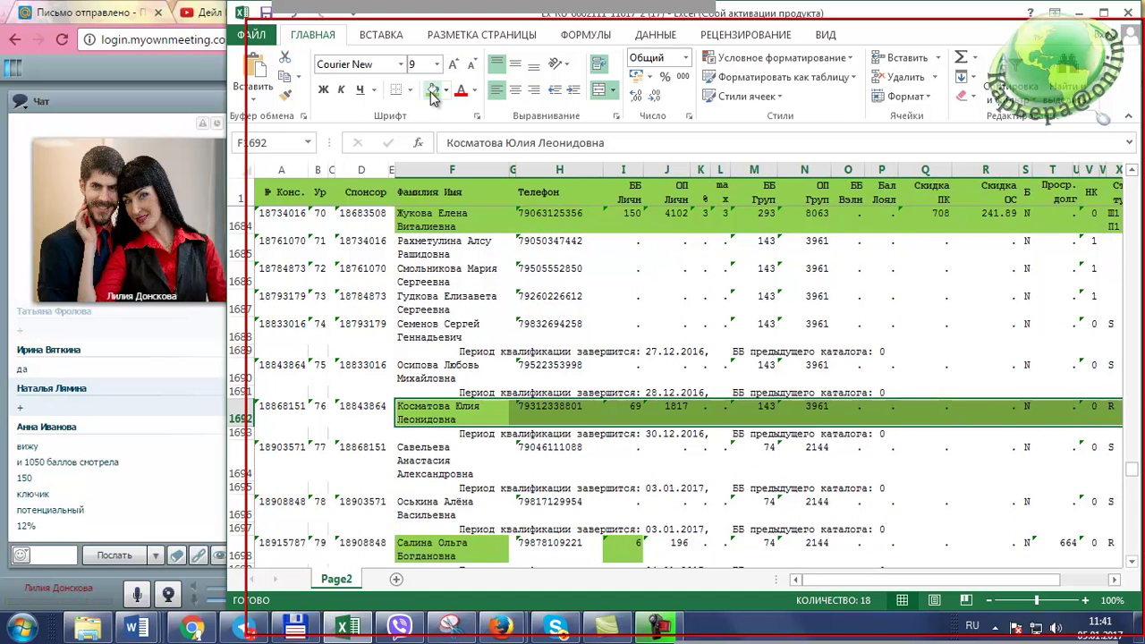
left_click(542, 480)
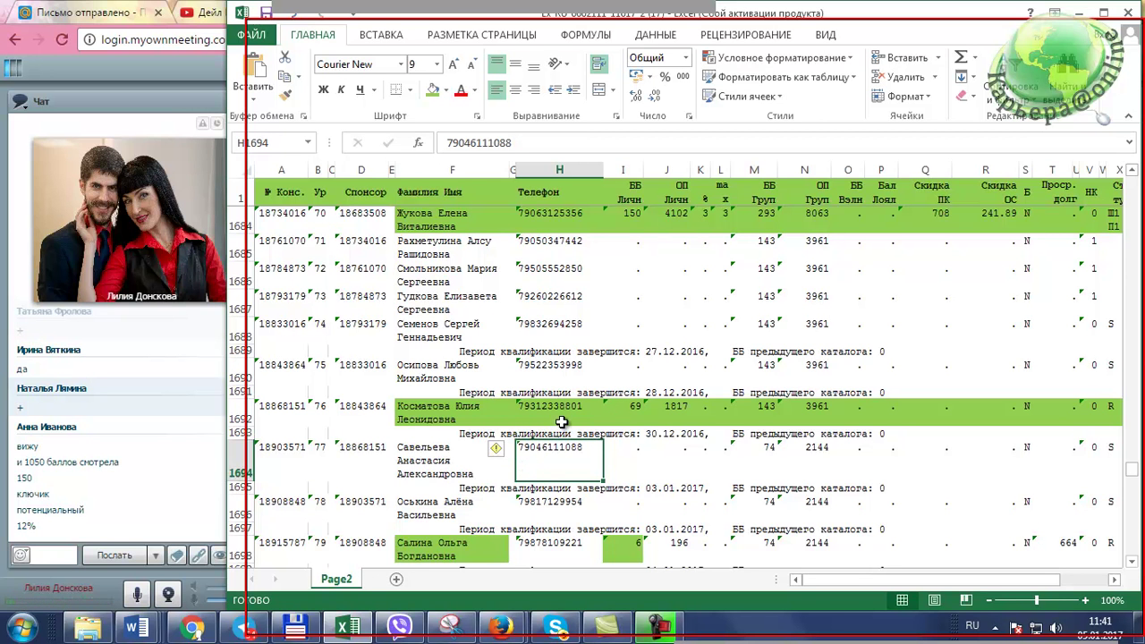
Step: Examine the levels, personal points and qualification end dates of the consultants in rows 1692 to 1706
scroll(562, 421, "down", 2)
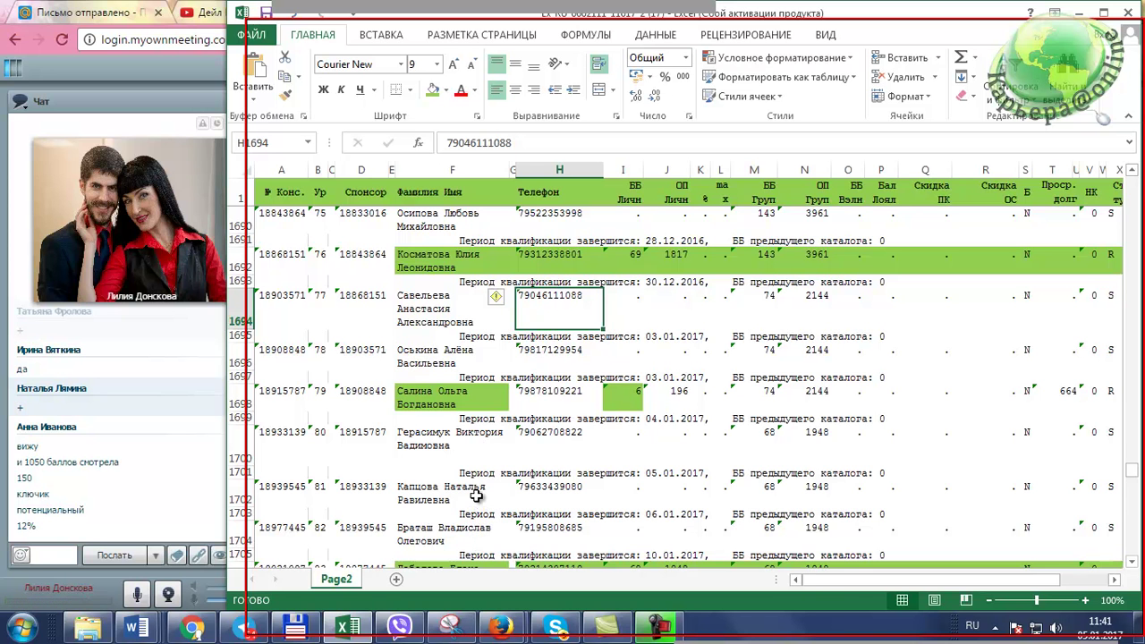
scroll(477, 497, "up", 2)
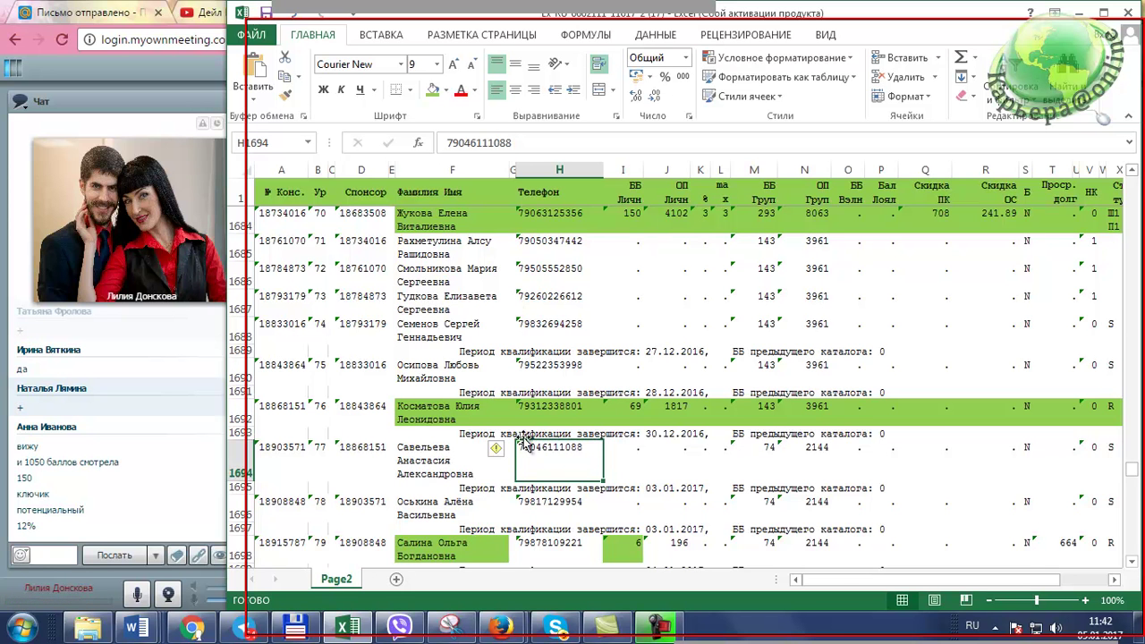
scroll(503, 455, "down", 2)
scroll(504, 456, "down", 1)
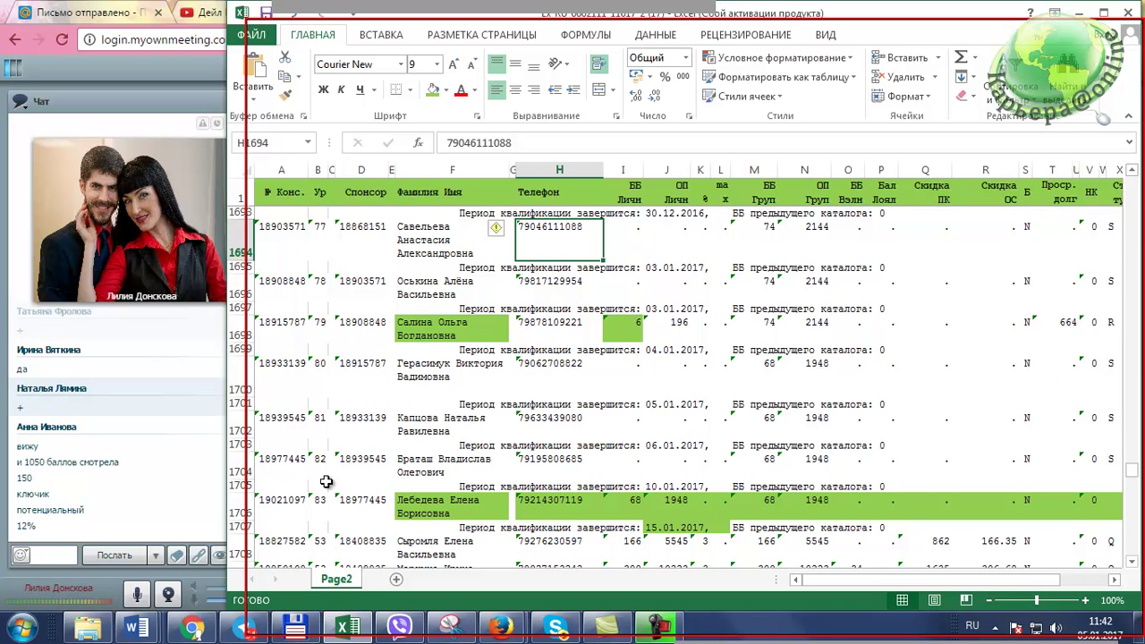
scroll(331, 470, "up", 1)
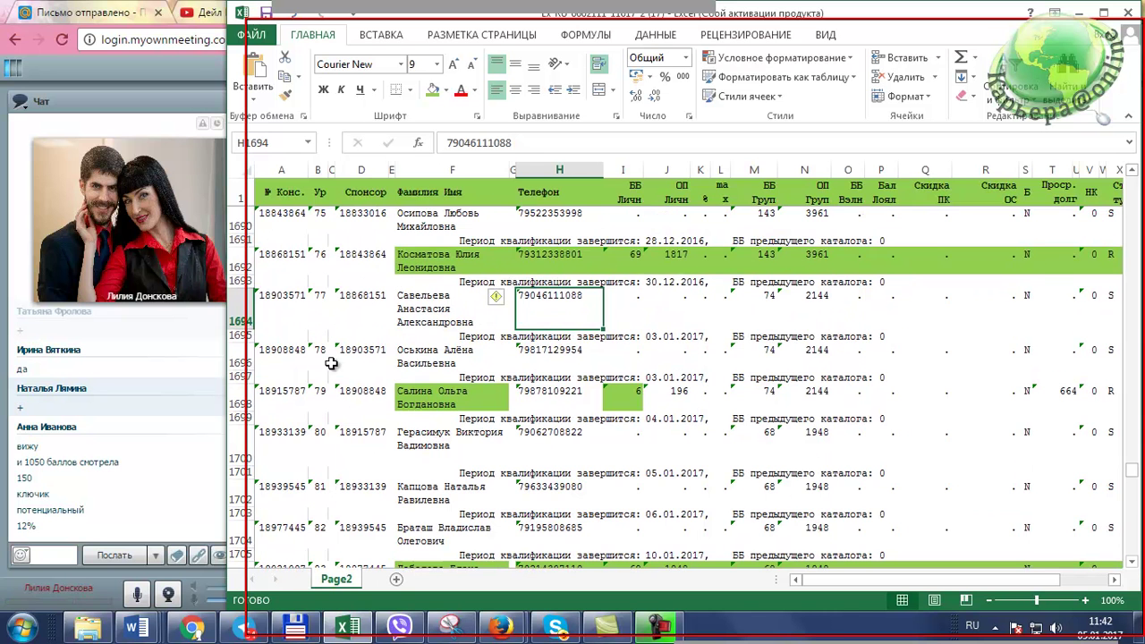
scroll(331, 423, "down", 1)
scroll(331, 423, "down", 1)
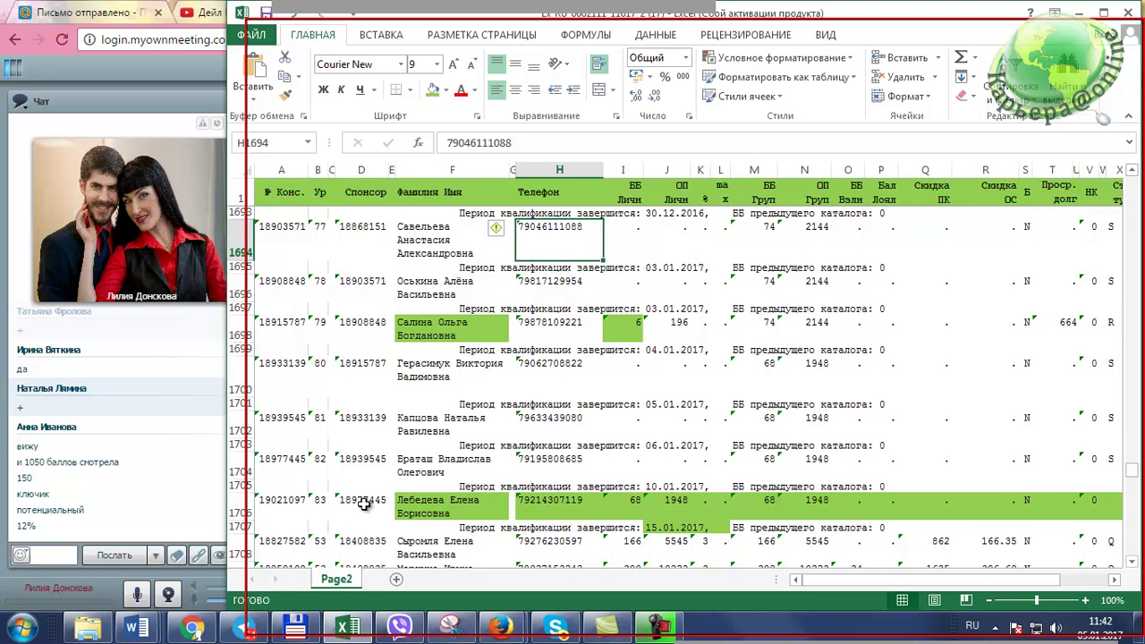
Step: Check cell L1679 and compare the highlighted consultants' figures between rows 1668 and 1706
scroll(364, 503, "up", 5)
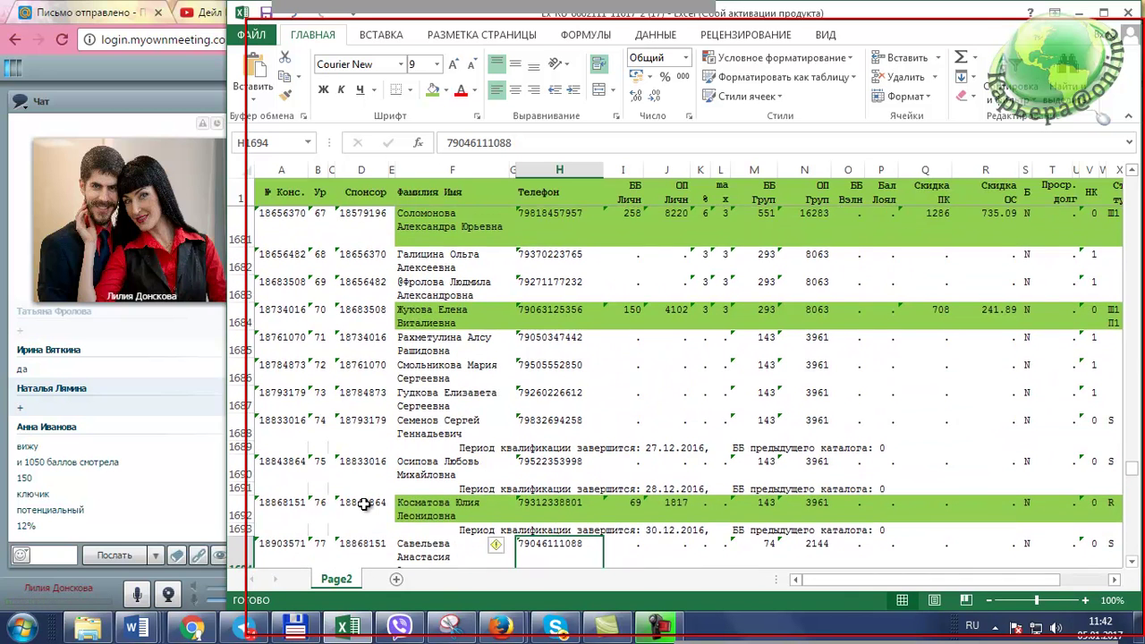
scroll(363, 503, "up", 1)
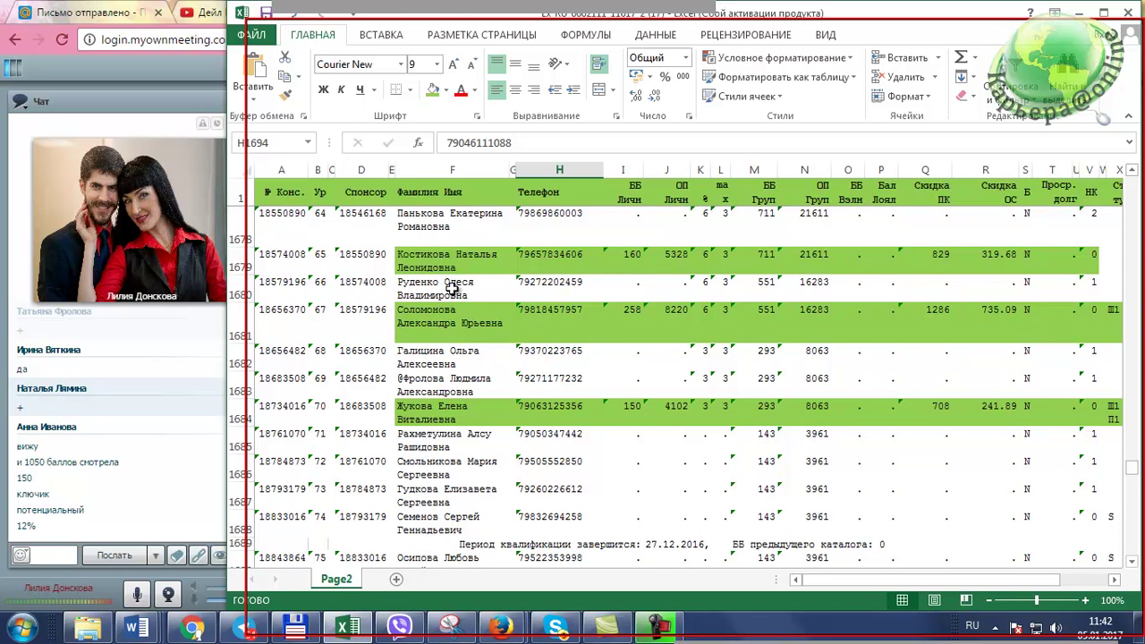
left_click(726, 257)
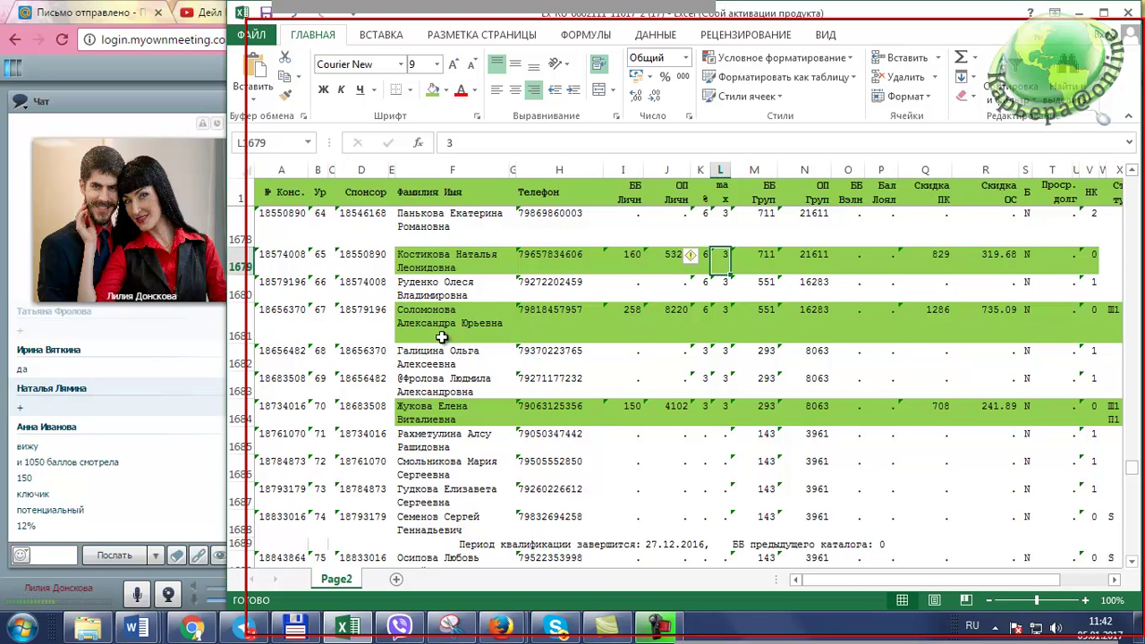
scroll(442, 336, "down", 3)
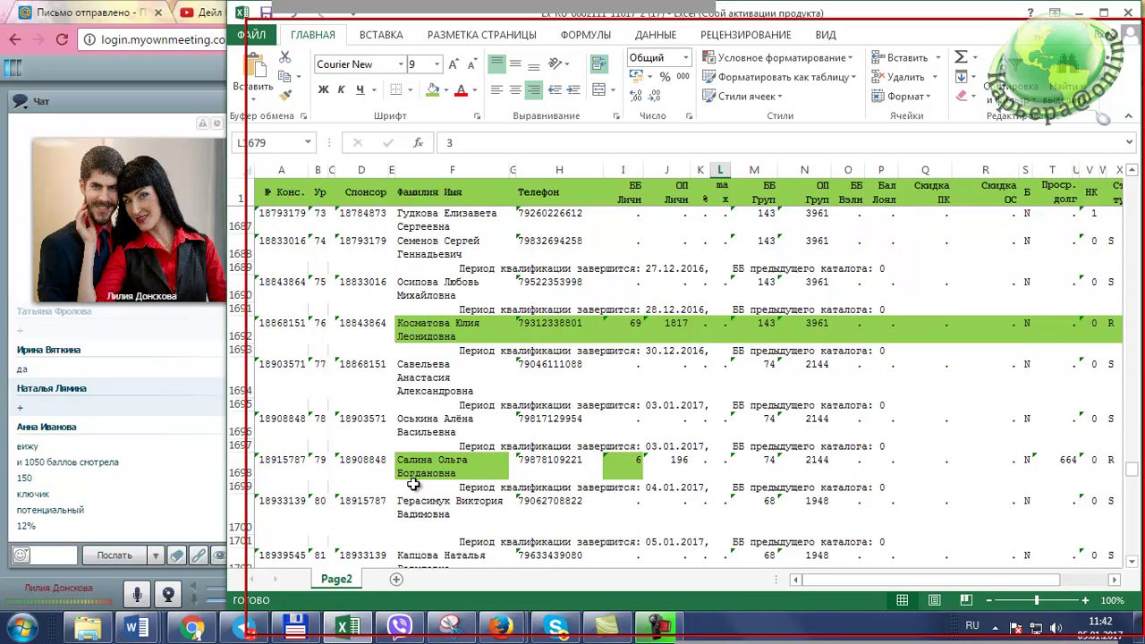
scroll(411, 482, "down", 2)
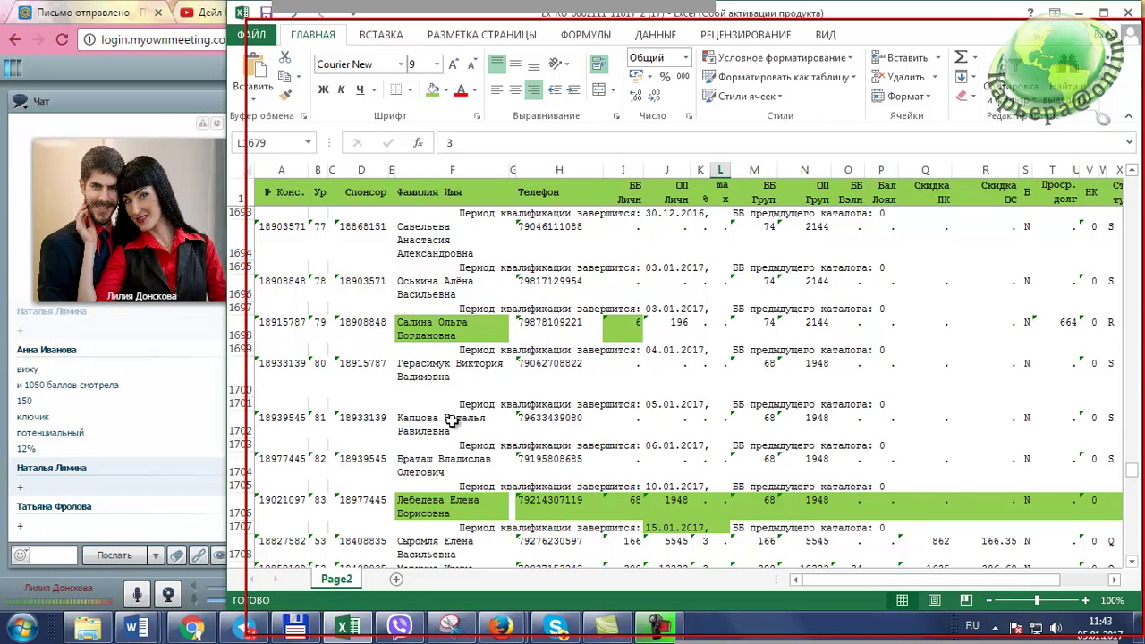
scroll(451, 420, "up", 4)
scroll(455, 414, "up", 6)
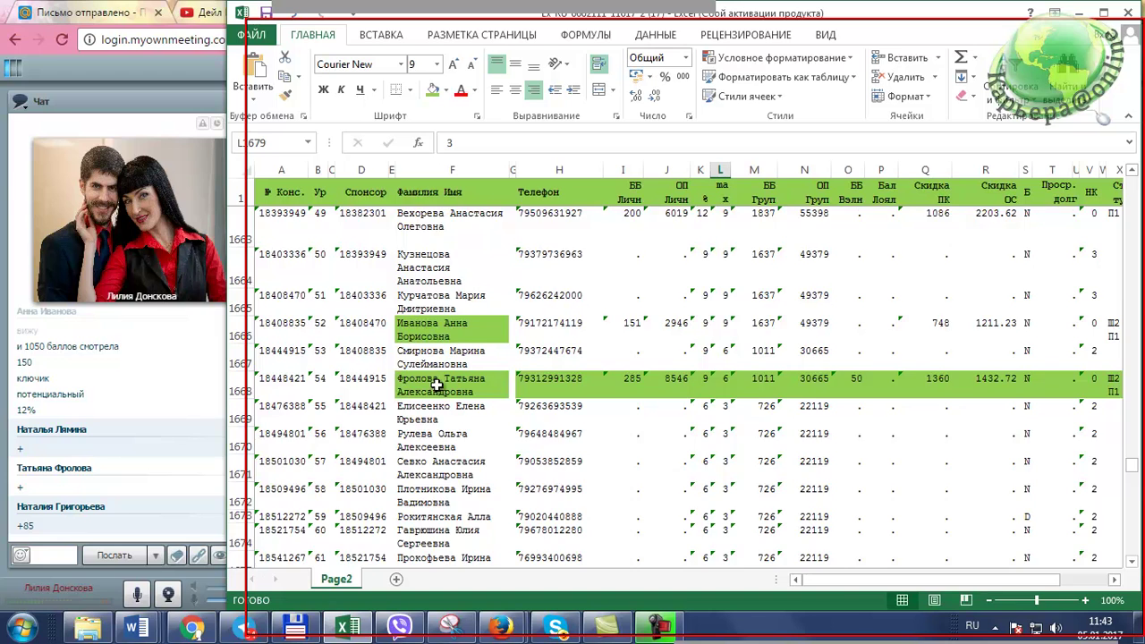
Step: Highlight the name cell F1704 of the newcomer's direct sponsor with the green fill
scroll(436, 382, "down", 4)
scroll(435, 383, "down", 7)
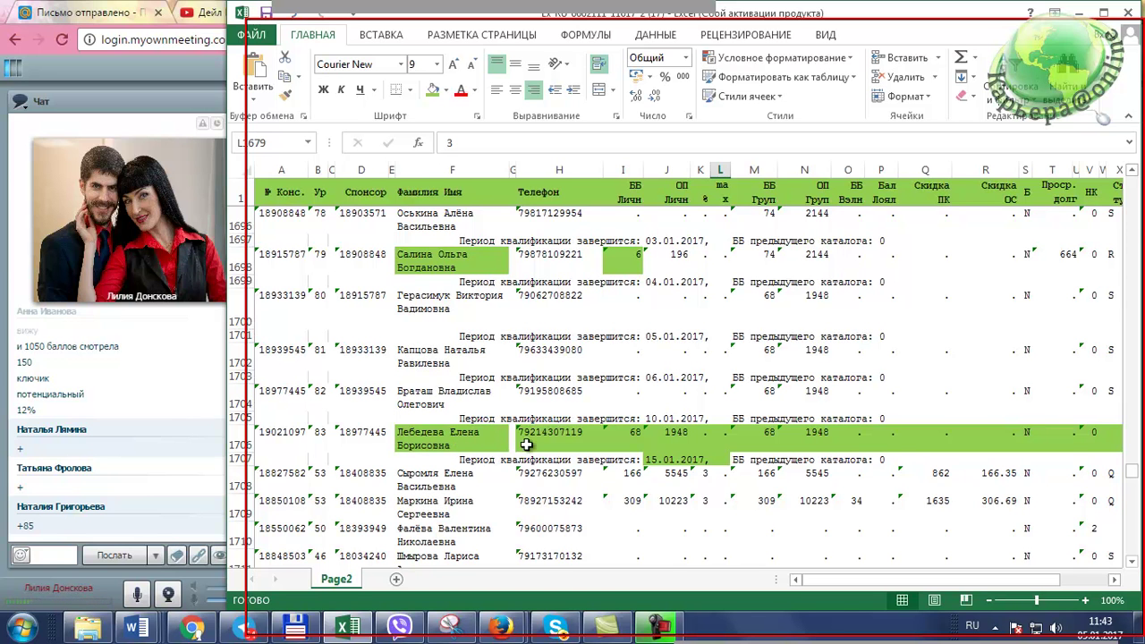
left_click(437, 396)
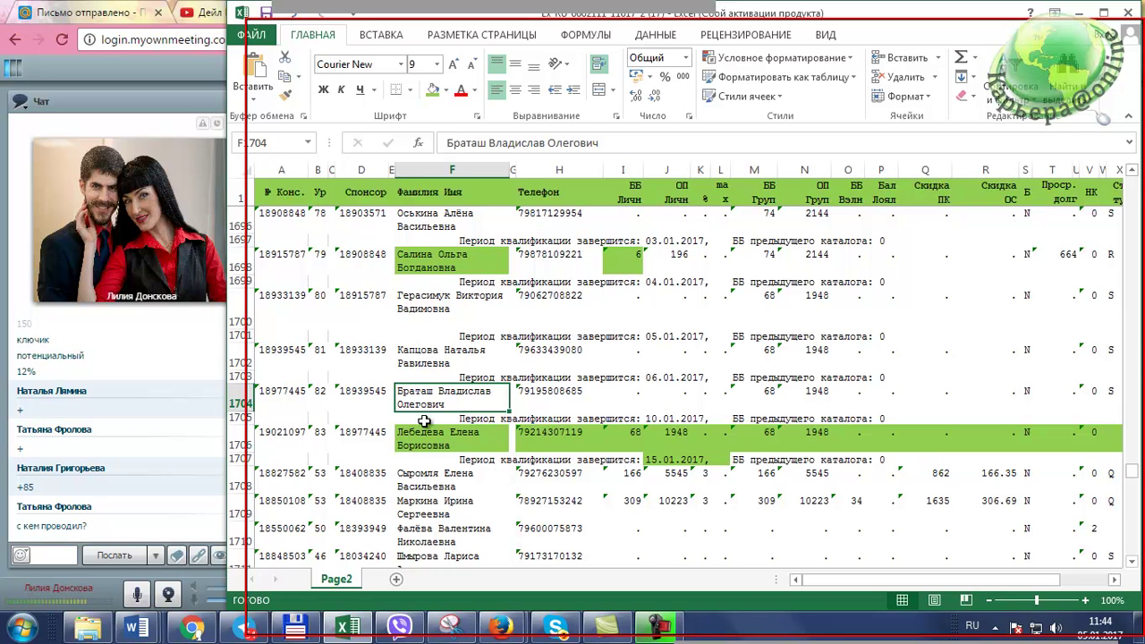
left_click(433, 89)
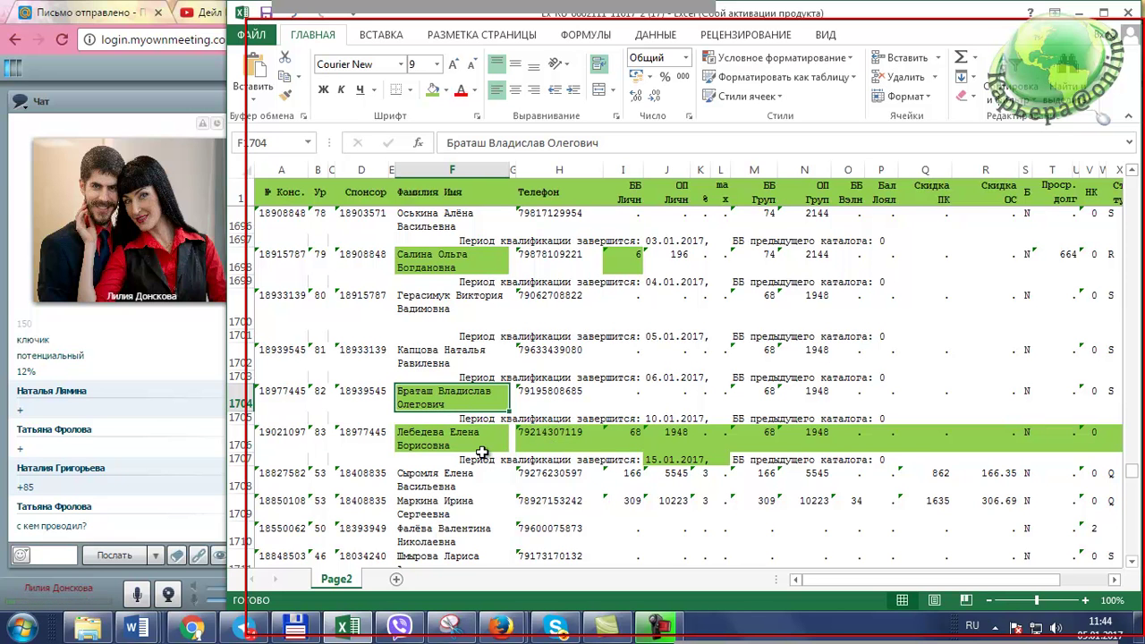
Step: Examine the personal and group points of the highlighted consultants between rows 1679 and 1706
scroll(481, 453, "up", 6)
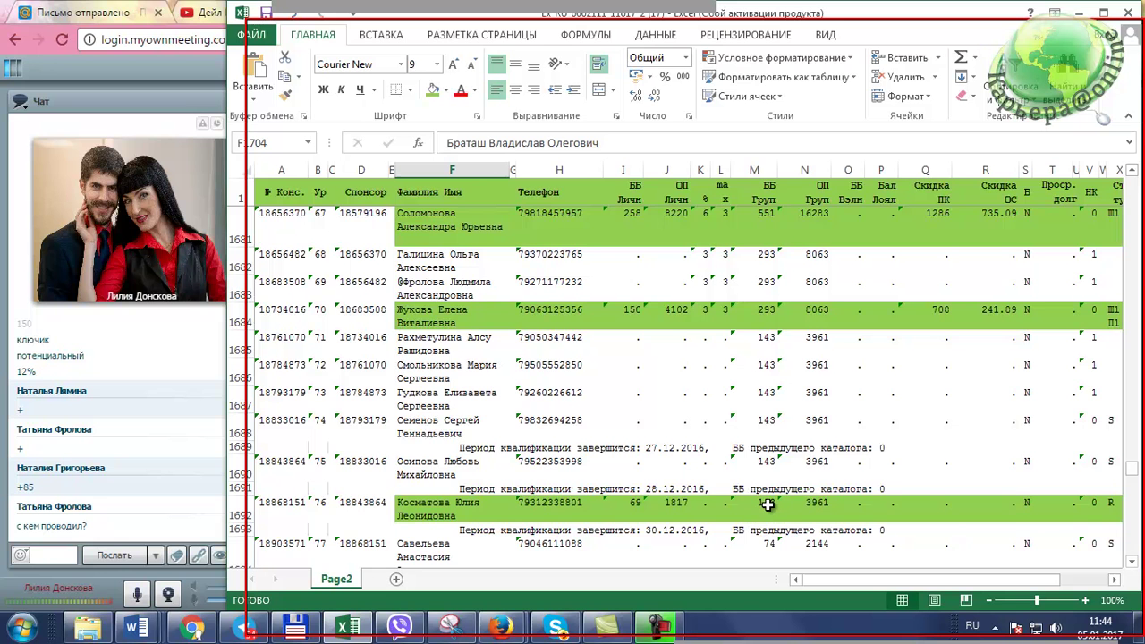
scroll(503, 420, "up", 1)
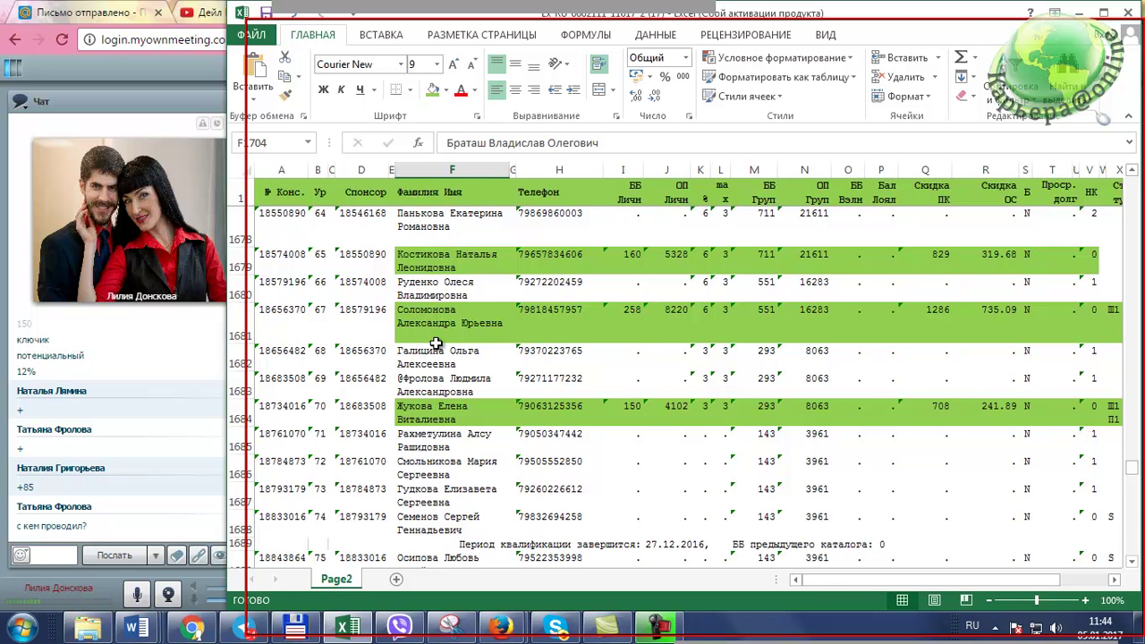
scroll(435, 344, "up", 1)
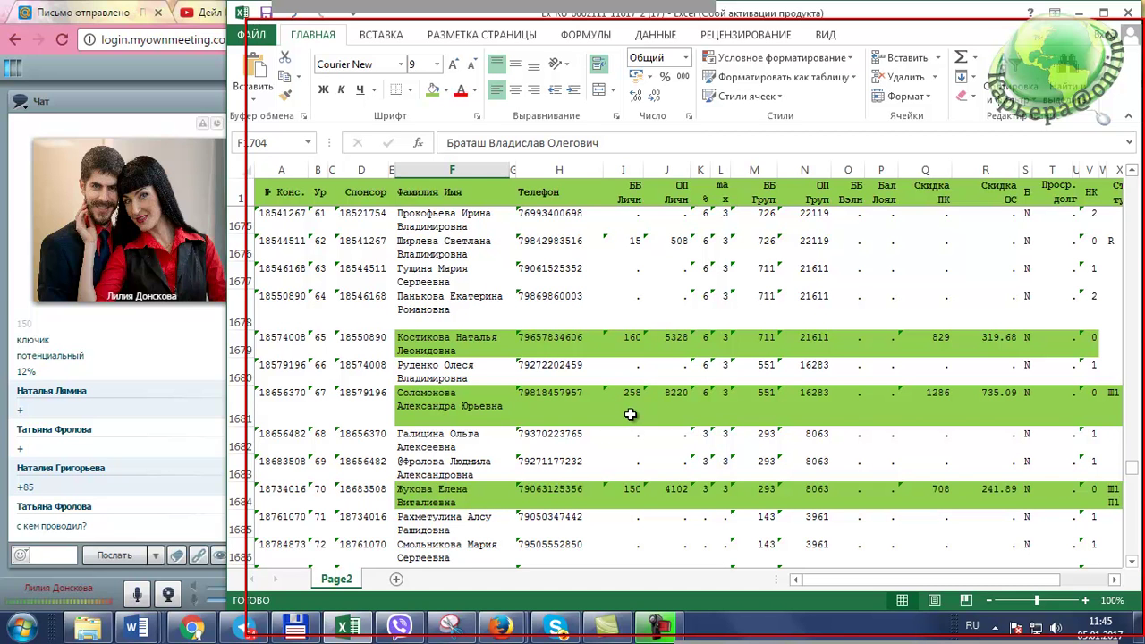
scroll(626, 483, "down", 1)
scroll(623, 480, "down", 5)
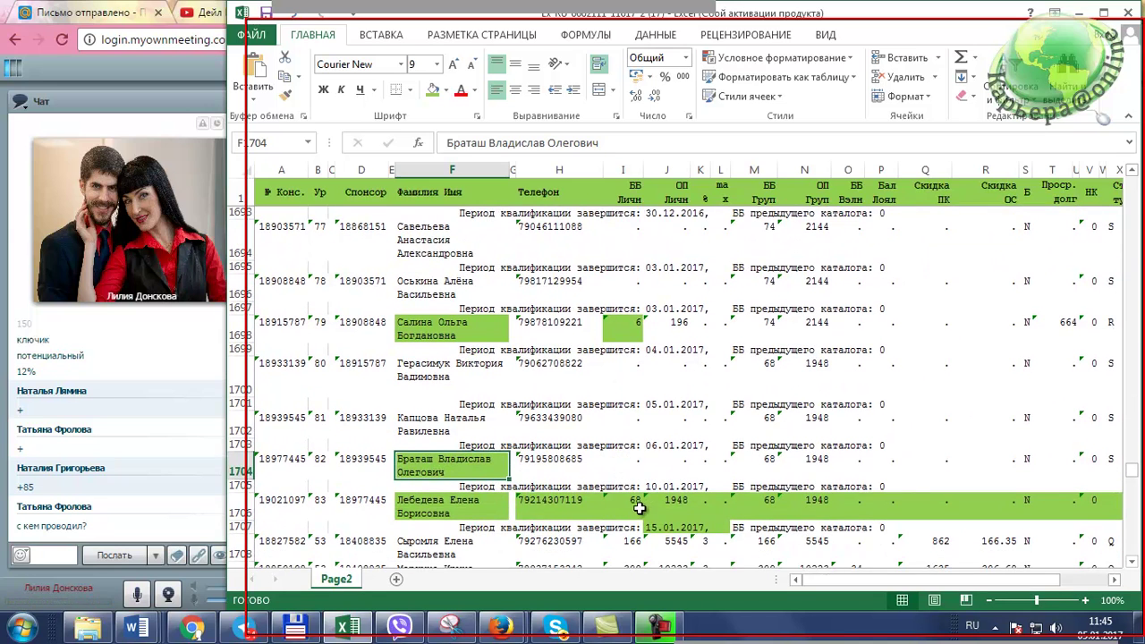
scroll(640, 507, "up", 3)
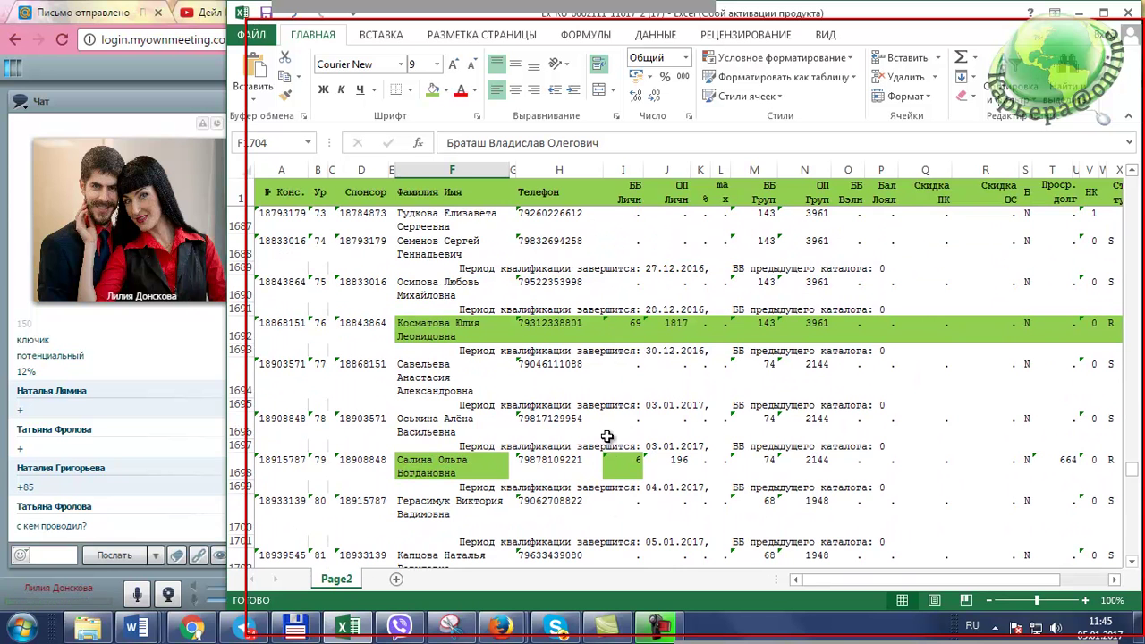
scroll(606, 349, "up", 3)
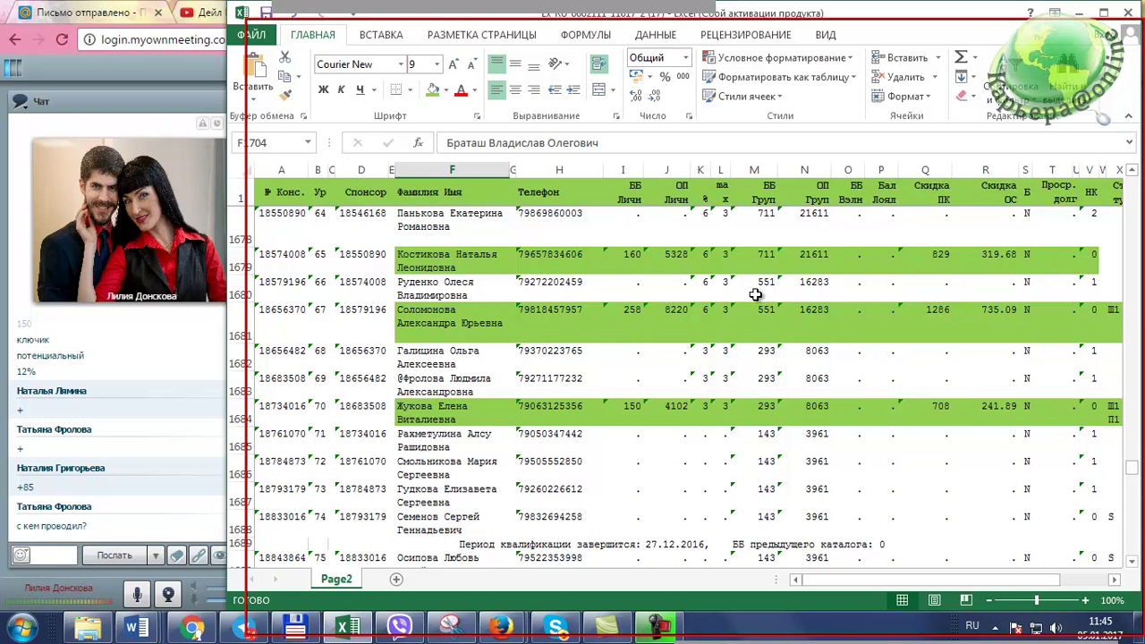
Step: Inspect the personal and volume discount cells in columns Q and R for rows 1684, 1681 and 1679
left_click(938, 407)
left_click(998, 410)
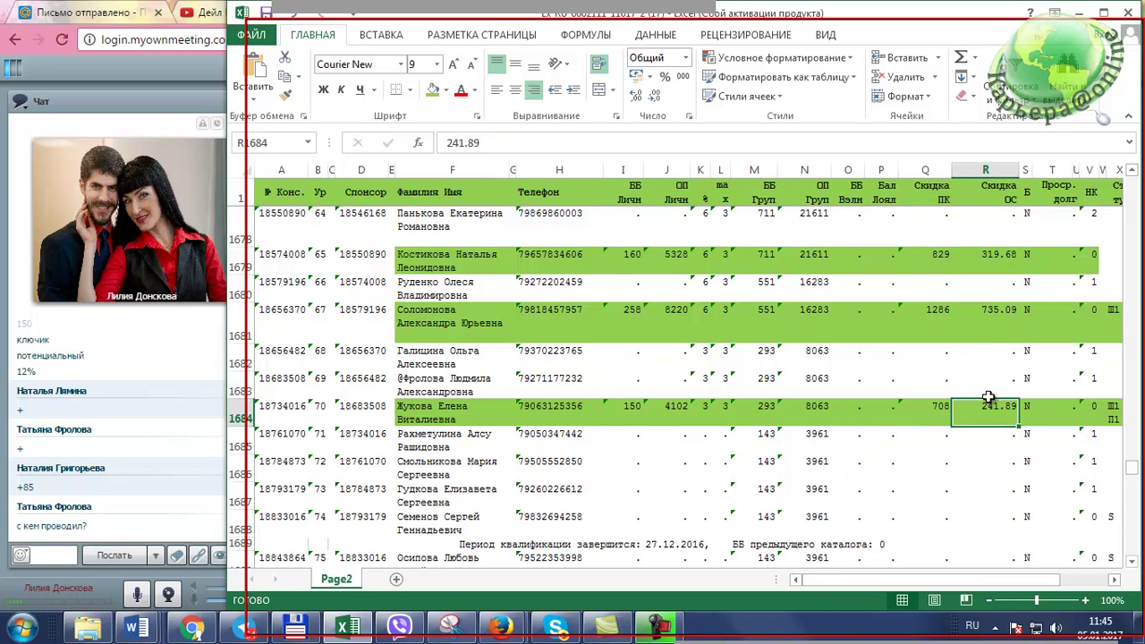
left_click(939, 311)
left_click(994, 314)
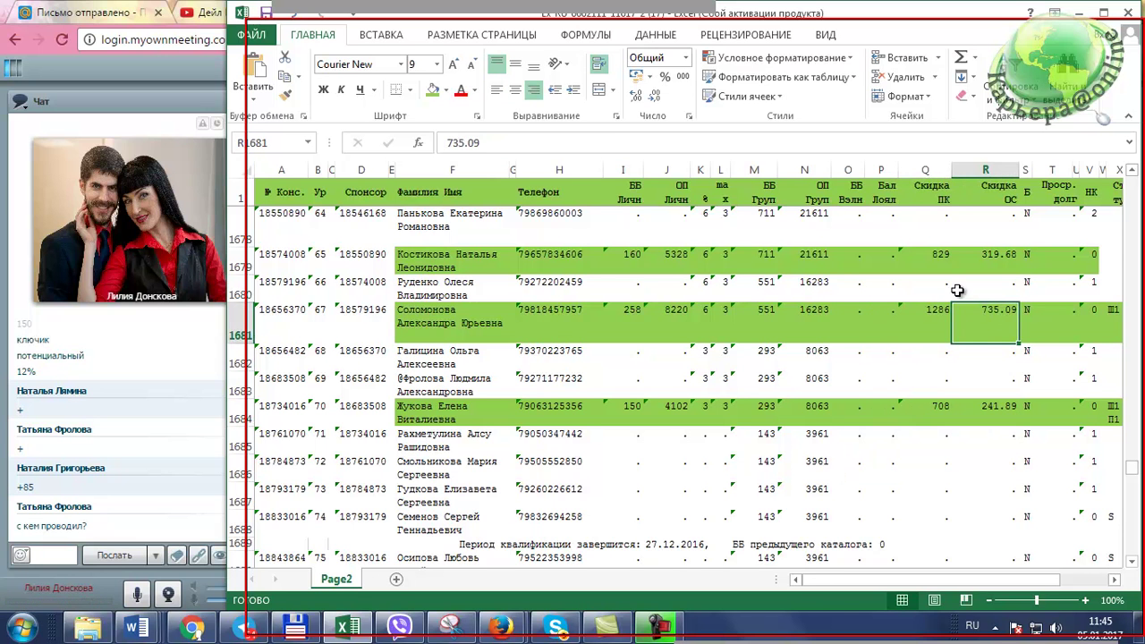
left_click(941, 257)
left_click(1005, 260)
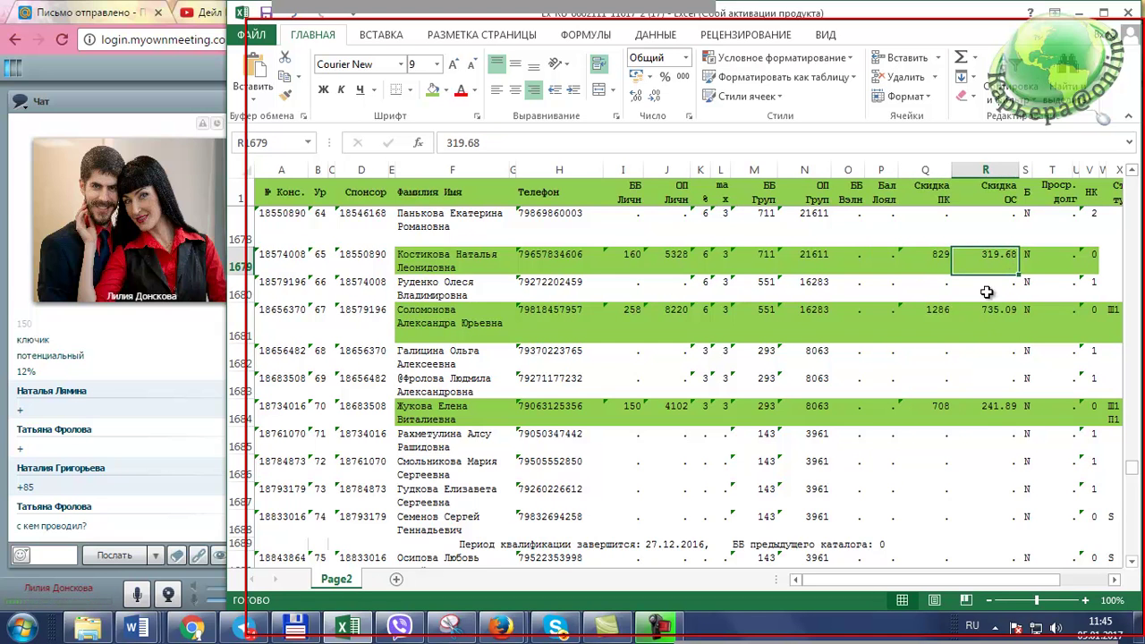
Step: Select name cell F1668 and compare that consultant's row with the highlighted rows down to 1684
scroll(915, 364, "up", 2)
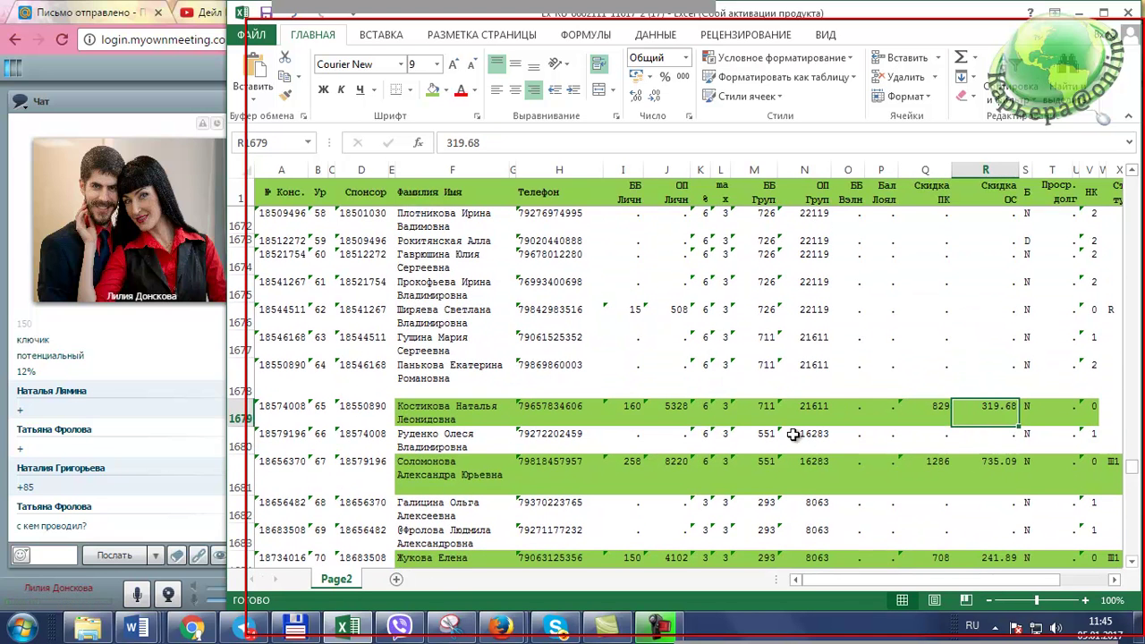
scroll(628, 387, "up", 1)
scroll(628, 387, "up", 1)
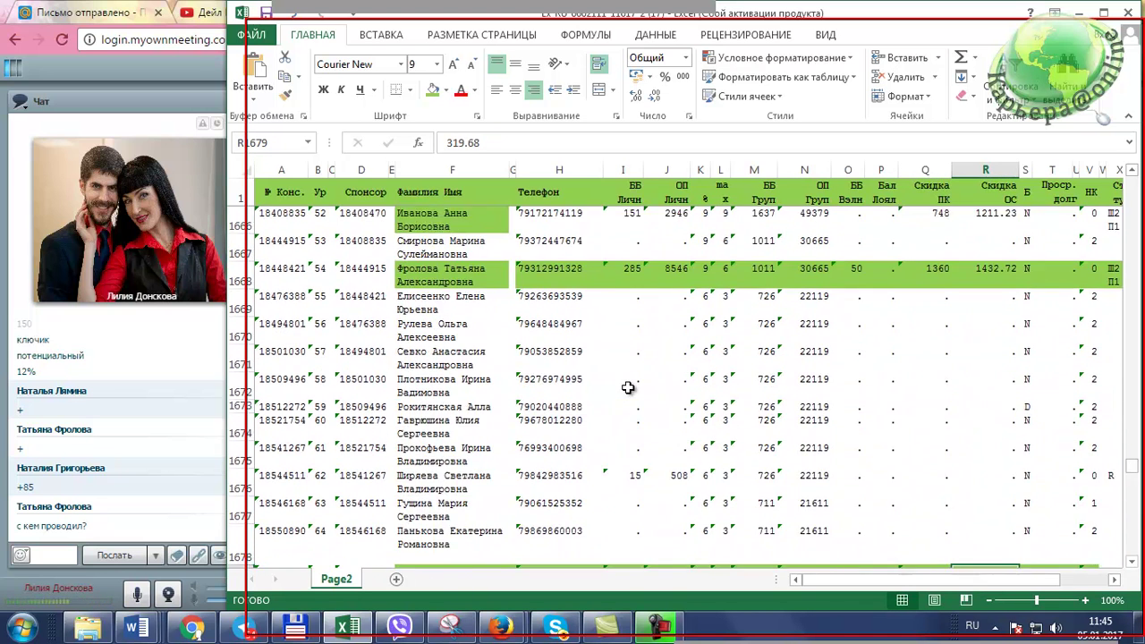
left_click(438, 275)
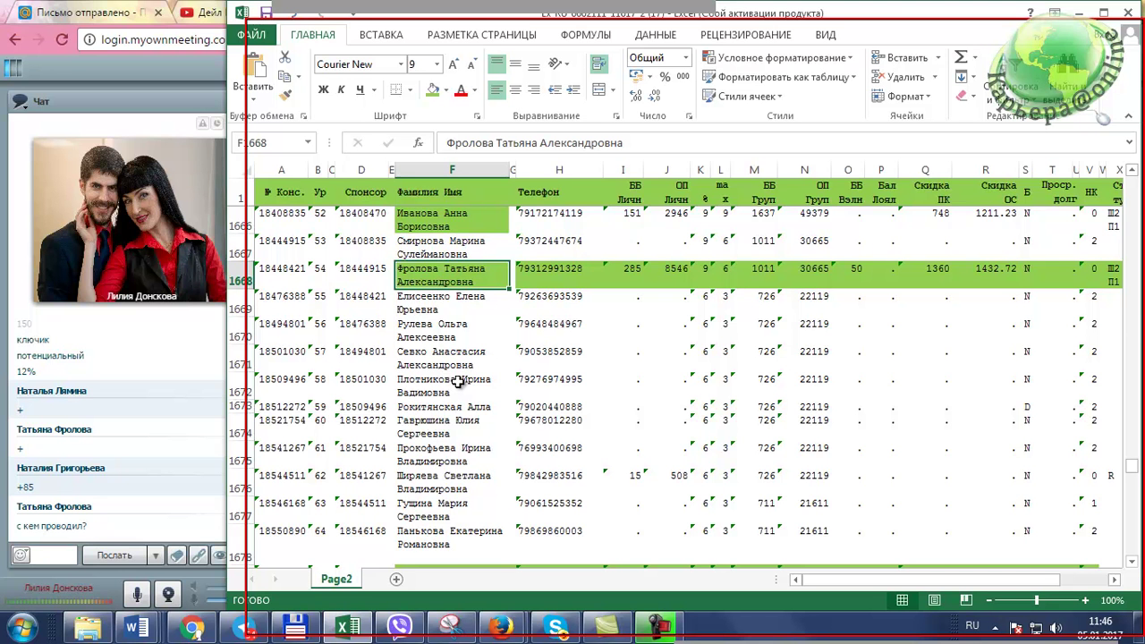
scroll(744, 492, "down", 1)
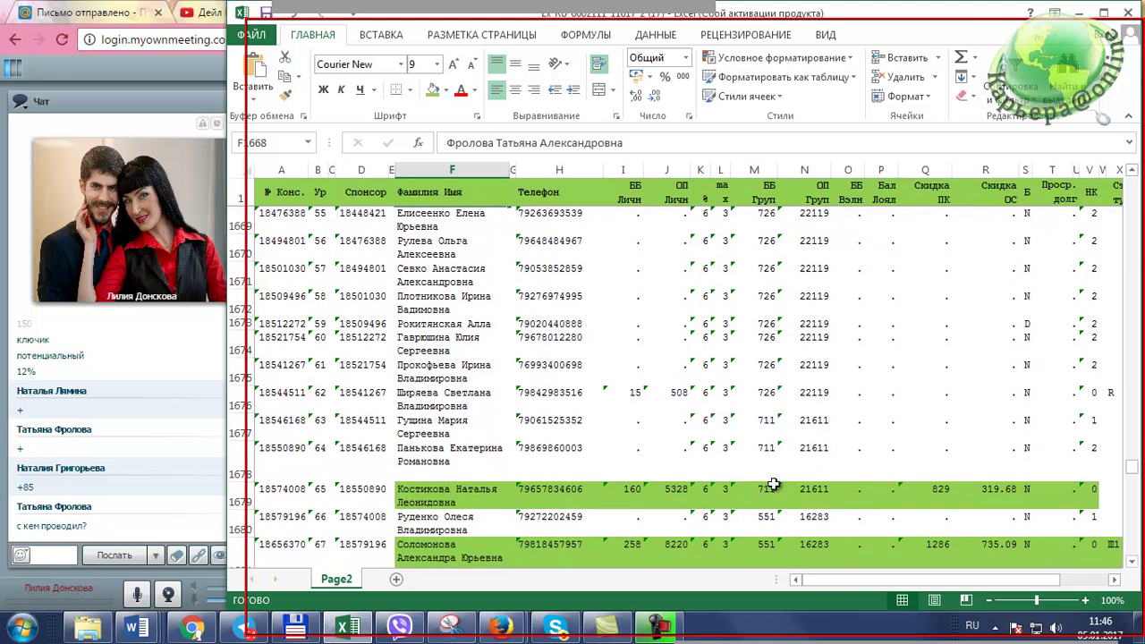
scroll(755, 484, "up", 1)
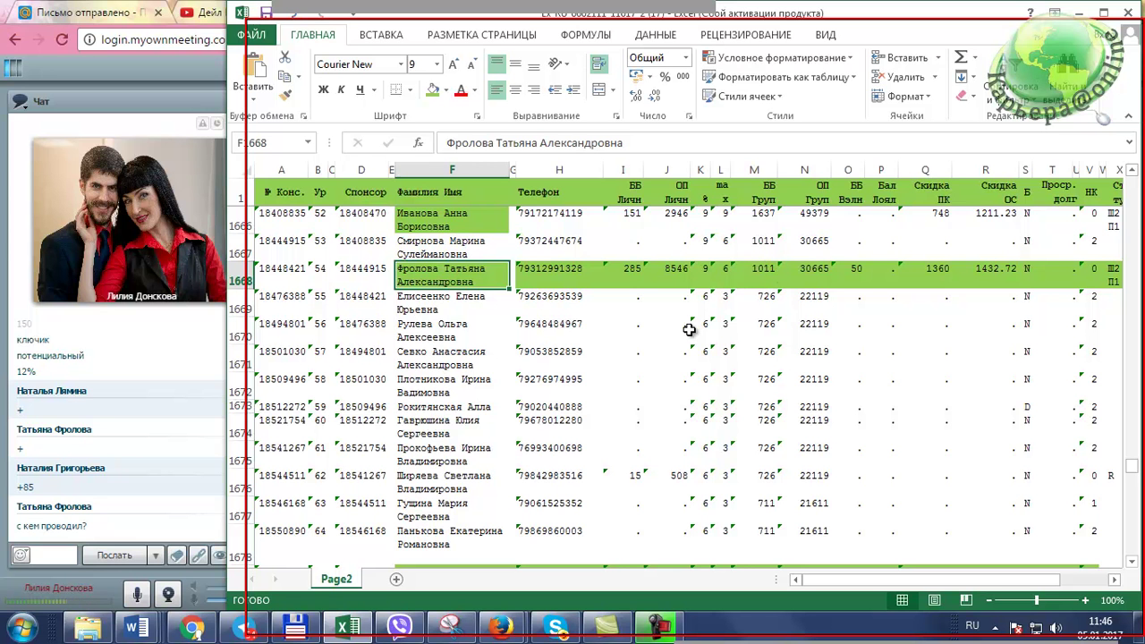
scroll(455, 429, "down", 4)
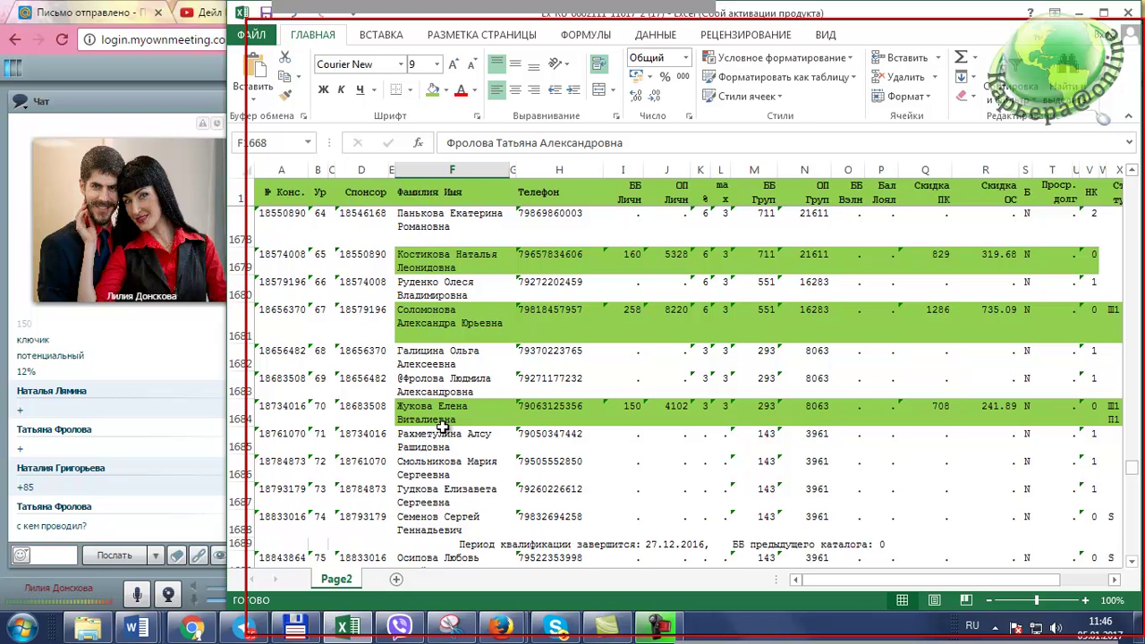
Step: Switch from the Excel report to the browser conference room and show its list of participants
scroll(442, 427, "up", 4)
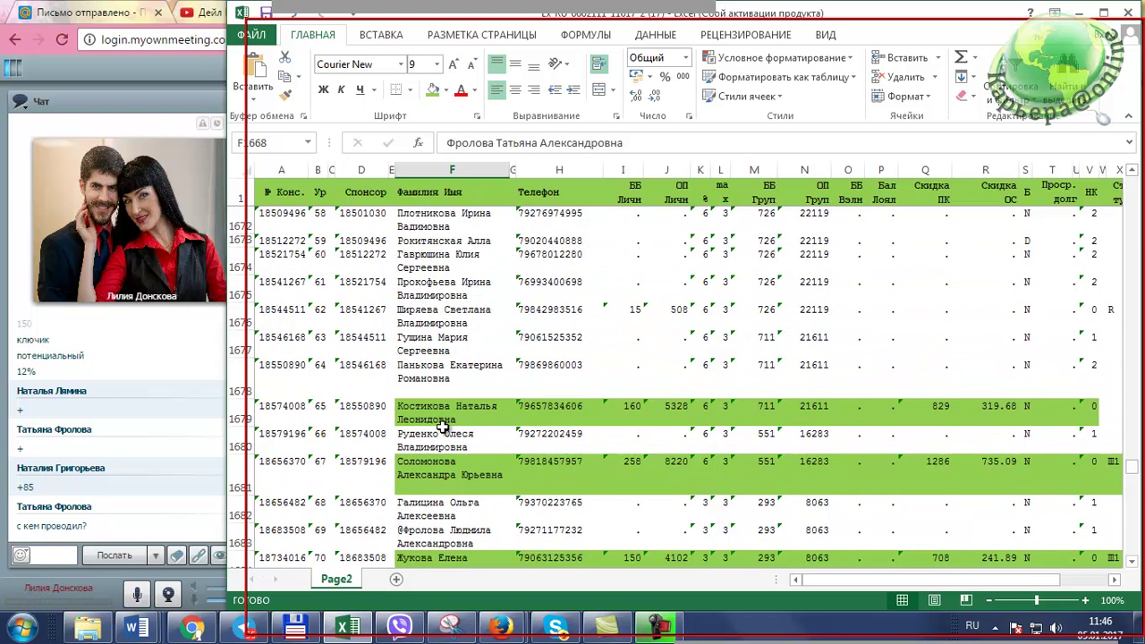
scroll(443, 428, "up", 1)
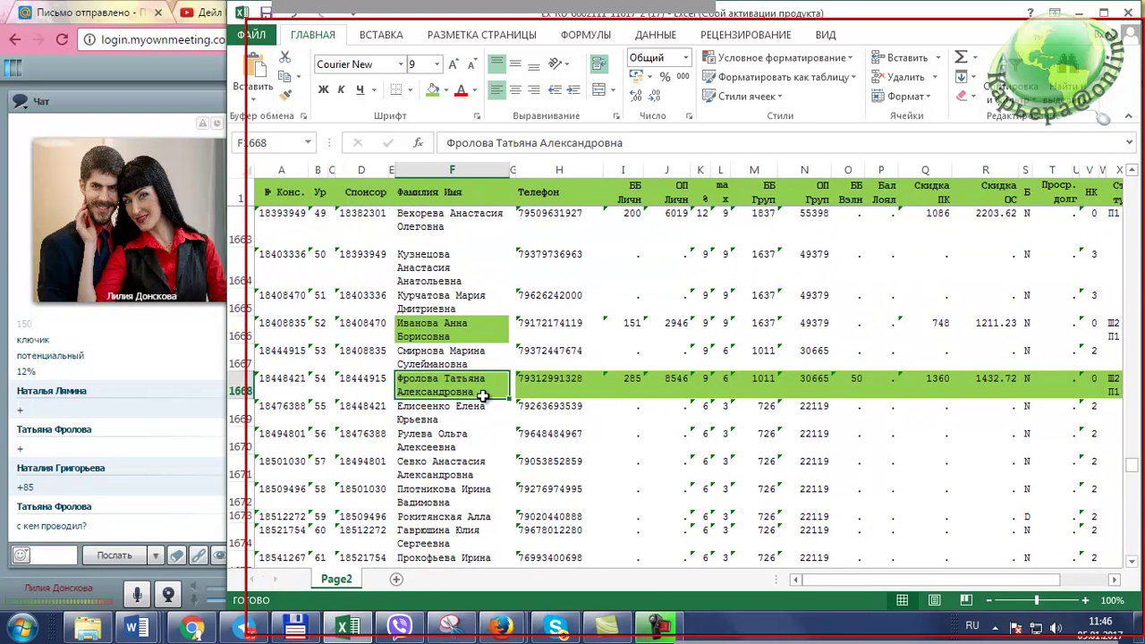
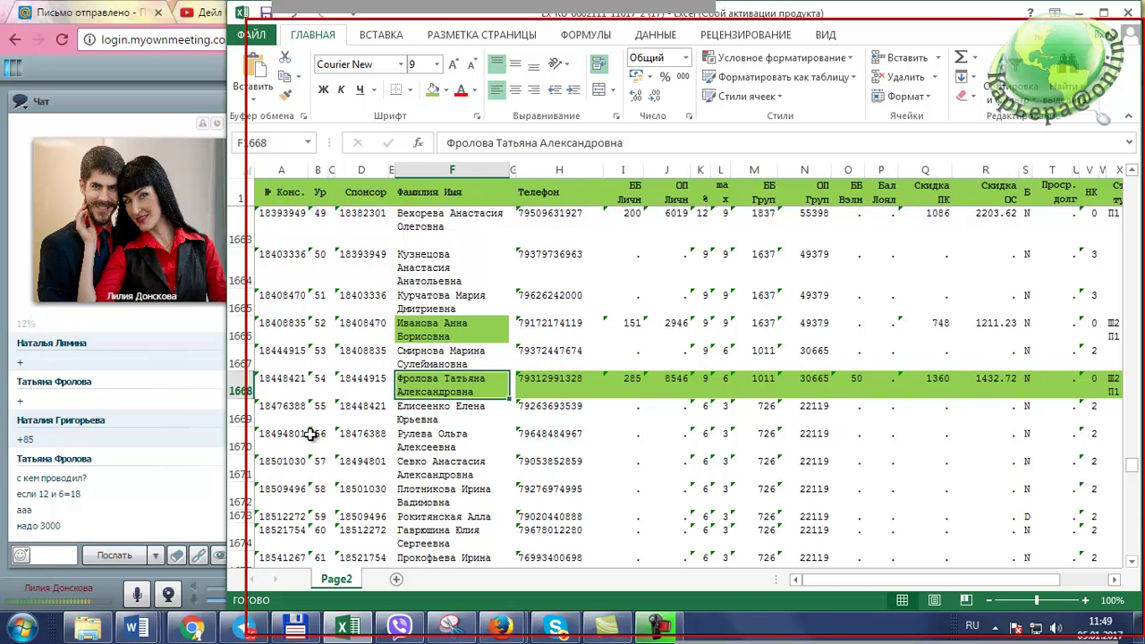
left_click(1079, 12)
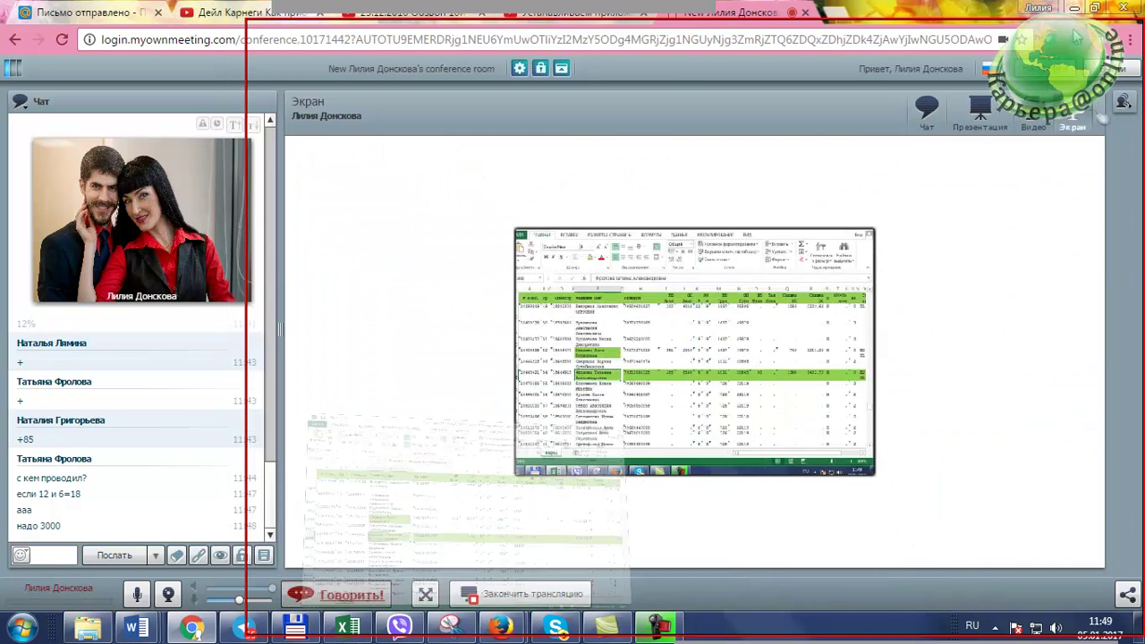
left_click(1129, 106)
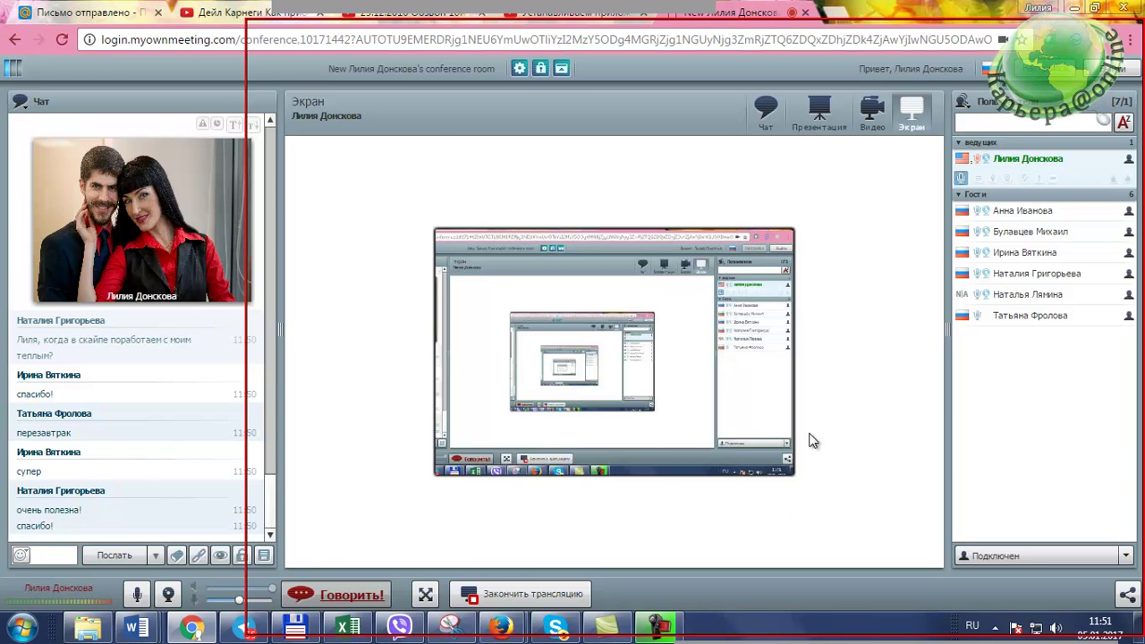
Step: Turn off the conference room option "Спрятать список пользователей" and switch the room to the chat view
left_click(519, 68)
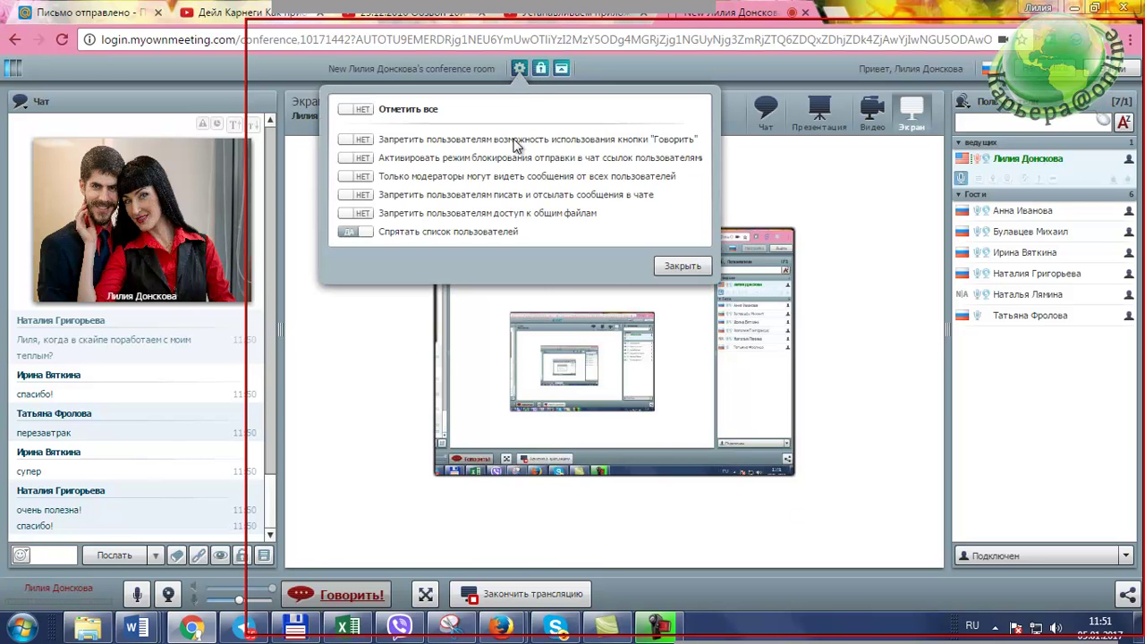
left_click(365, 232)
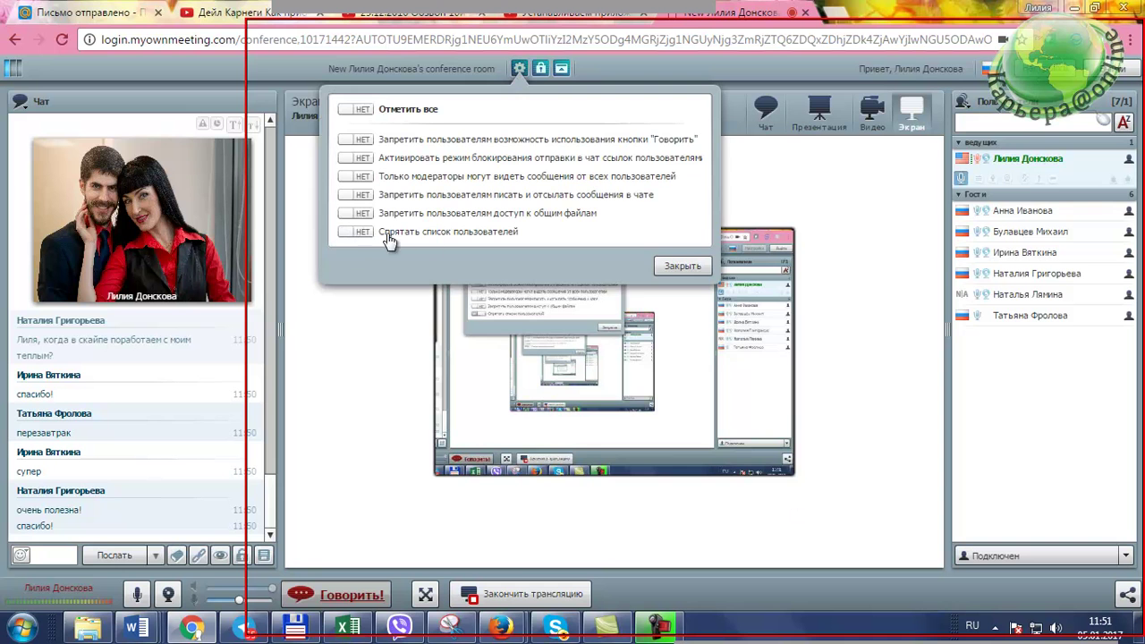
left_click(684, 267)
left_click(766, 109)
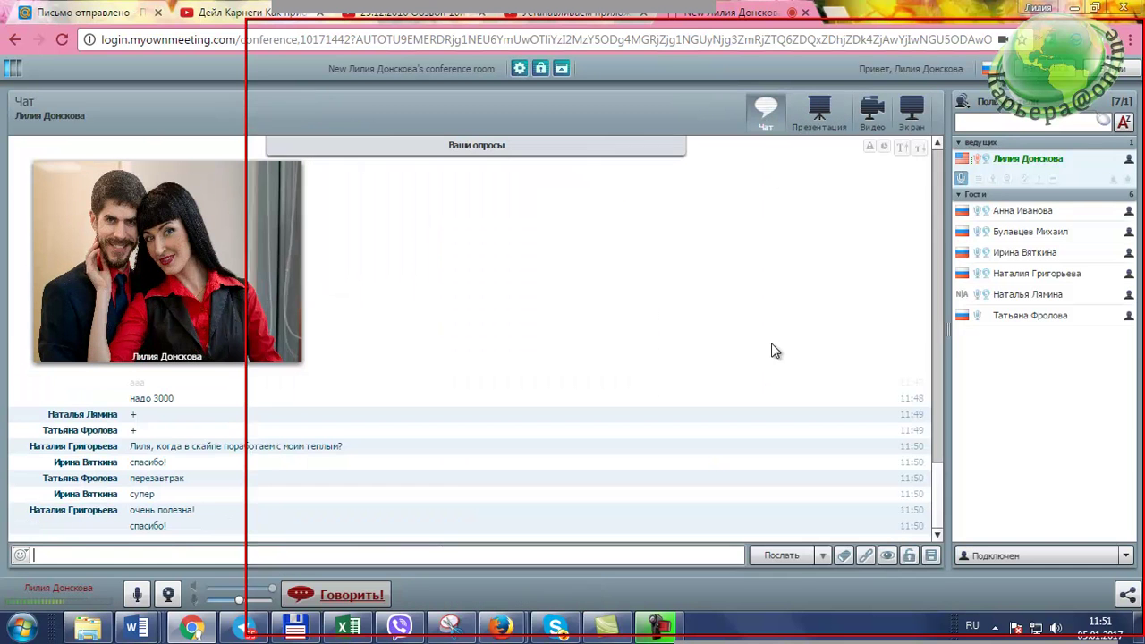